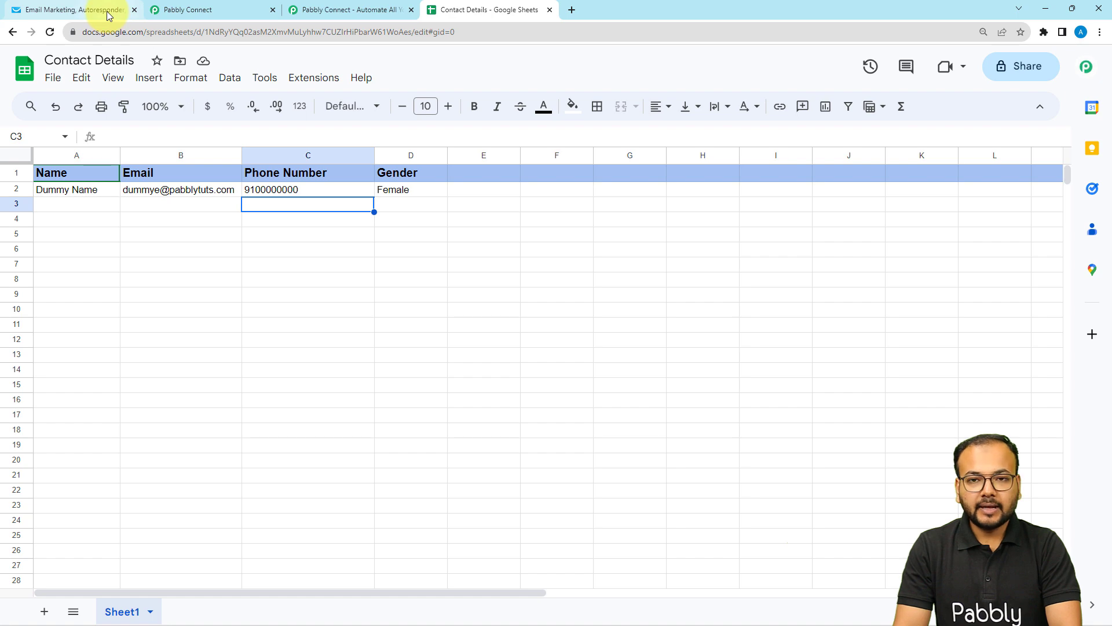
# Step: Switch to GetResponse and look over the sample contact's details in the admins list
pyautogui.click(109, 16)
pyautogui.scroll(8, 471, 348)
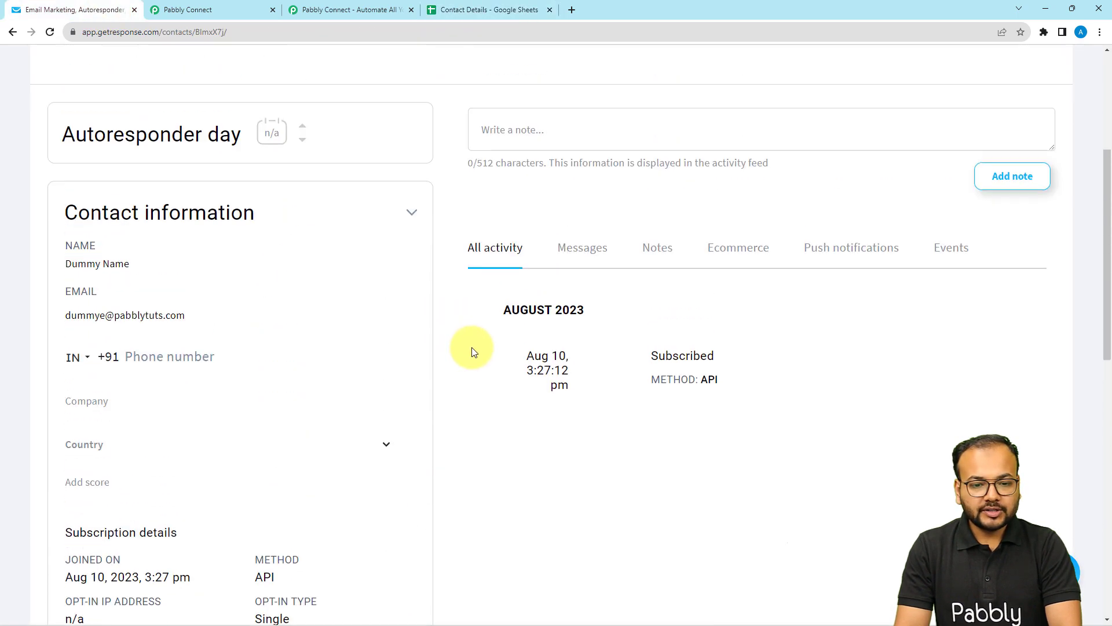
pyautogui.scroll(5, 472, 352)
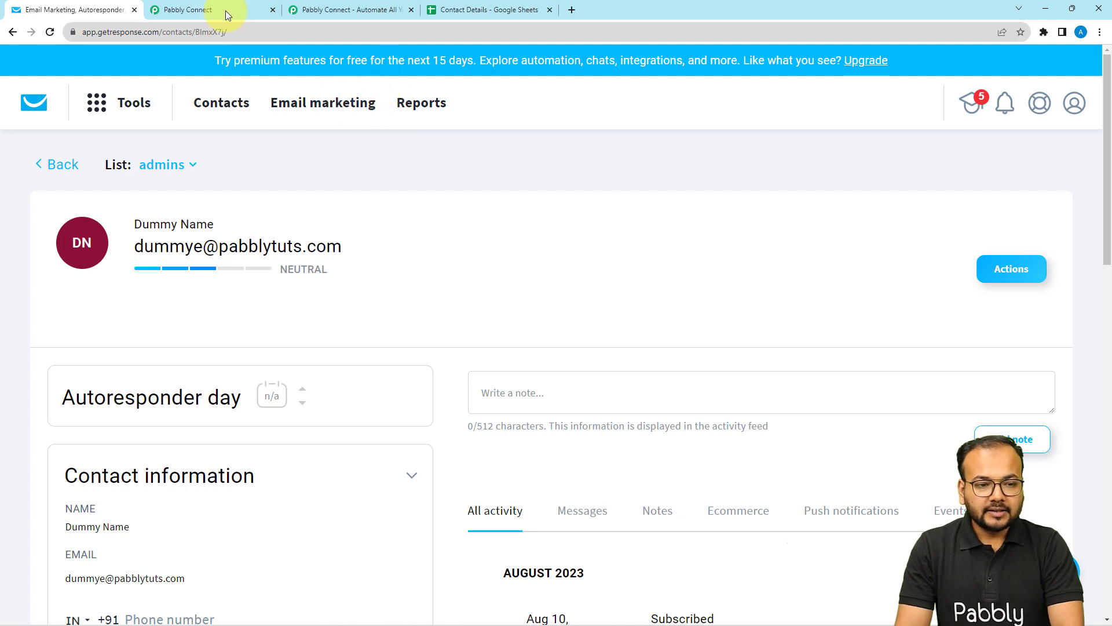
# Step: Create a Pabbly Connect workflow whose name starts with "Create Contacts in GetResponse from Google Sheets" and collapse its trigger section
pyautogui.click(304, 9)
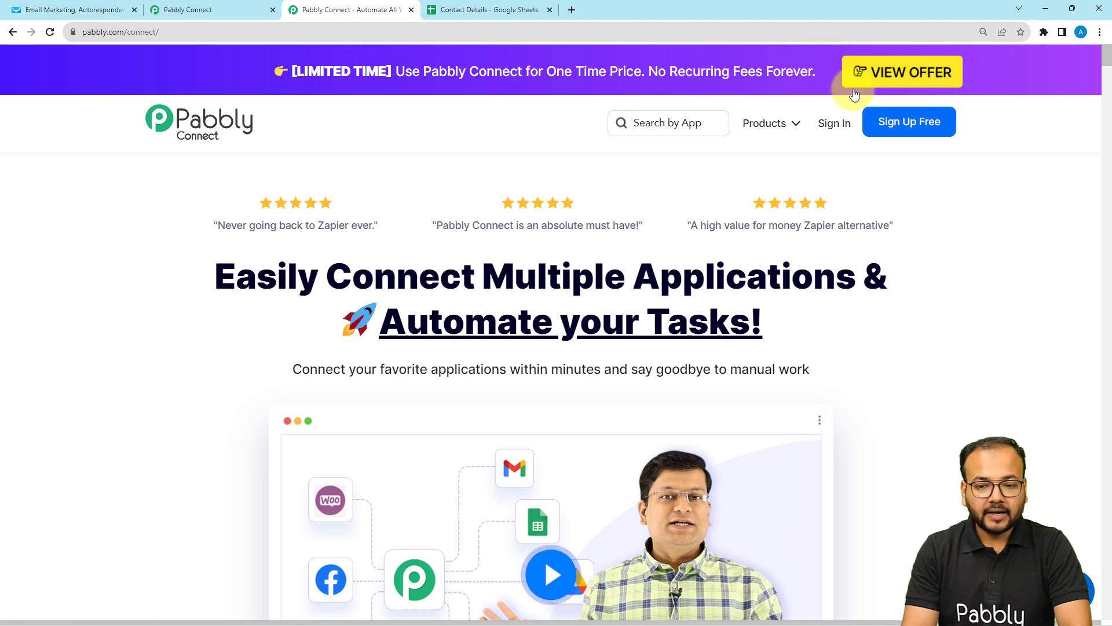
pyautogui.click(218, 10)
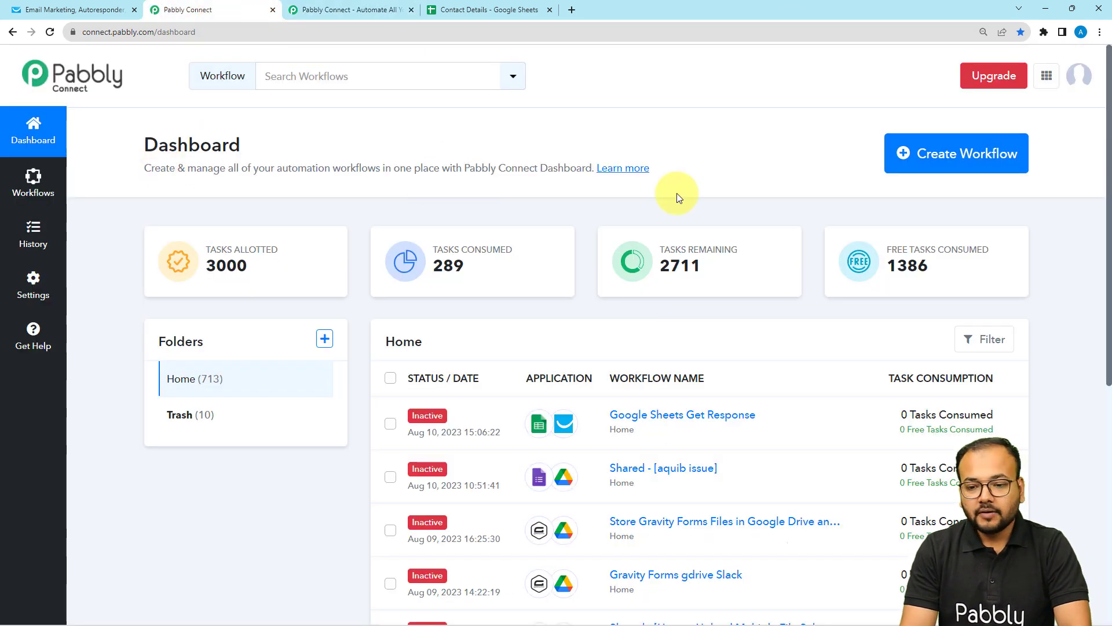
pyautogui.click(934, 146)
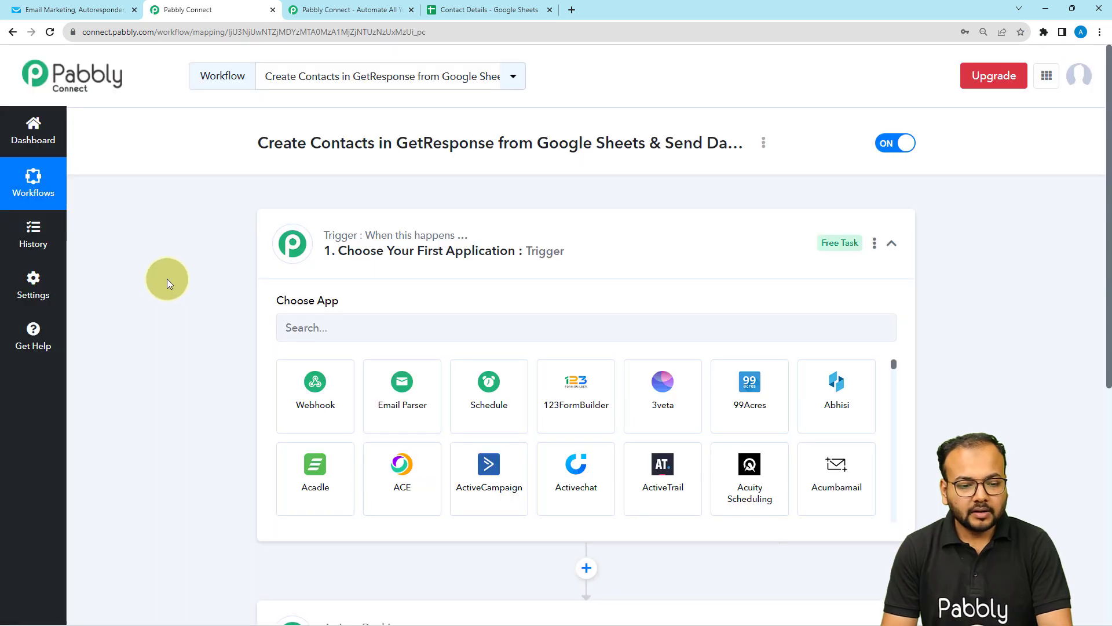
pyautogui.click(377, 265)
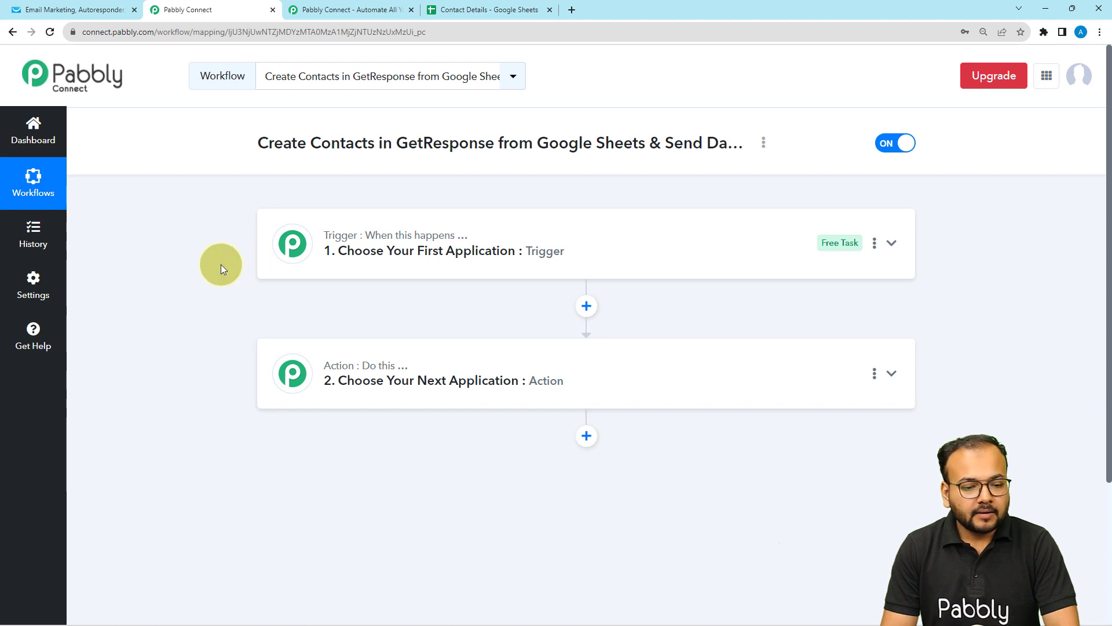
# Step: Check the Contact Details spreadsheet and the GetResponse contact page against the workflow's trigger and action steps
pyautogui.click(460, 10)
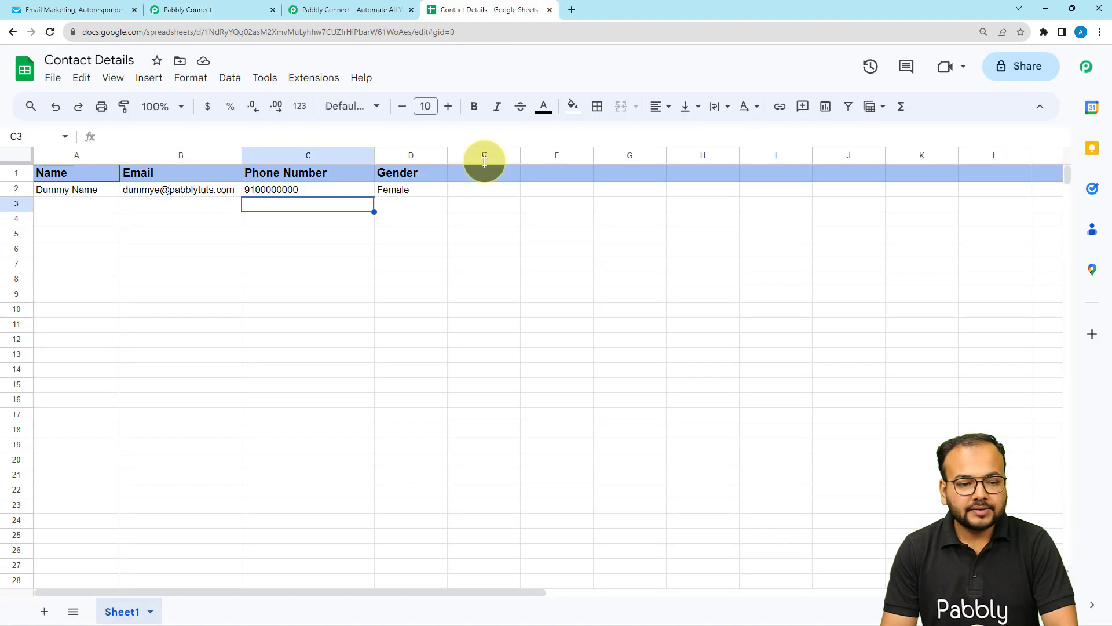
pyautogui.click(183, 10)
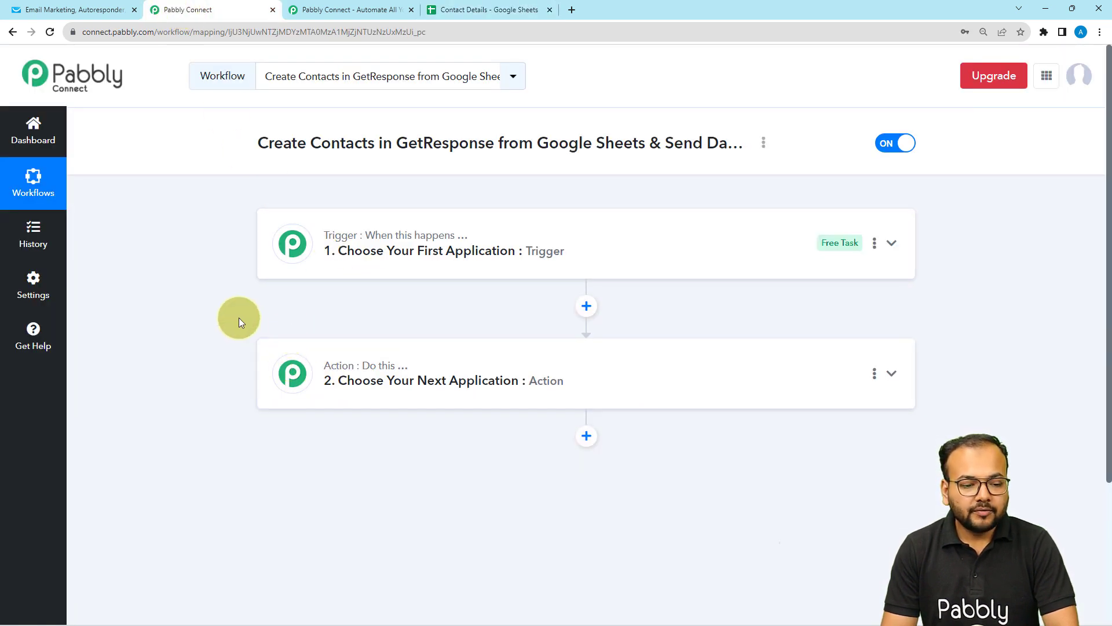
pyautogui.click(99, 13)
pyautogui.click(231, 11)
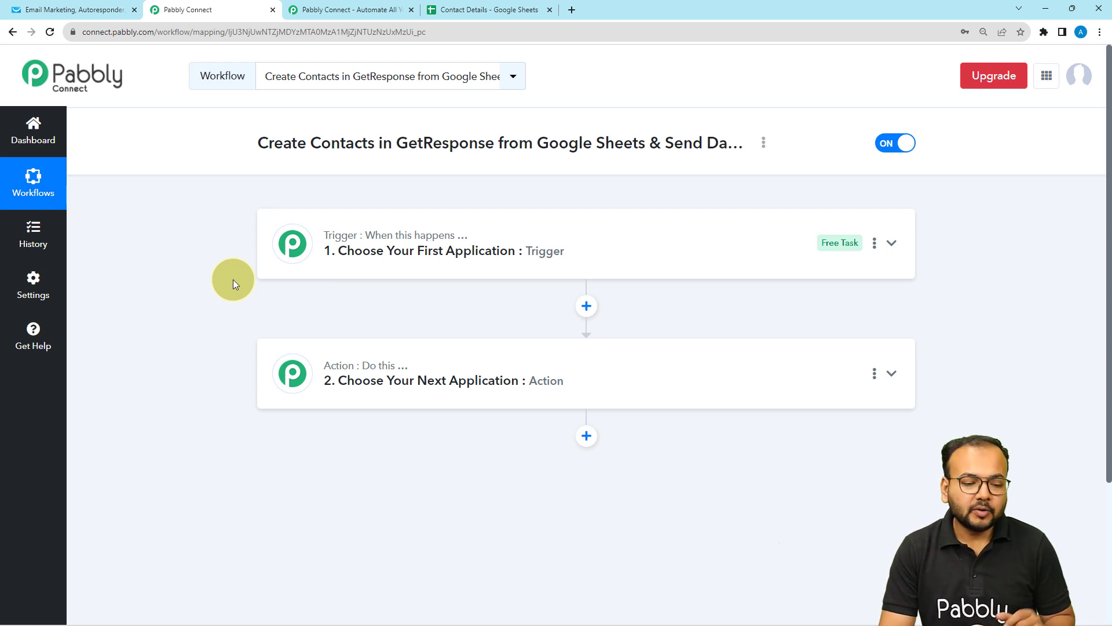
# Step: Set the workflow's trigger application to Google Sheets with the trigger event New or Updated Spreadsheet Row
pyautogui.click(453, 262)
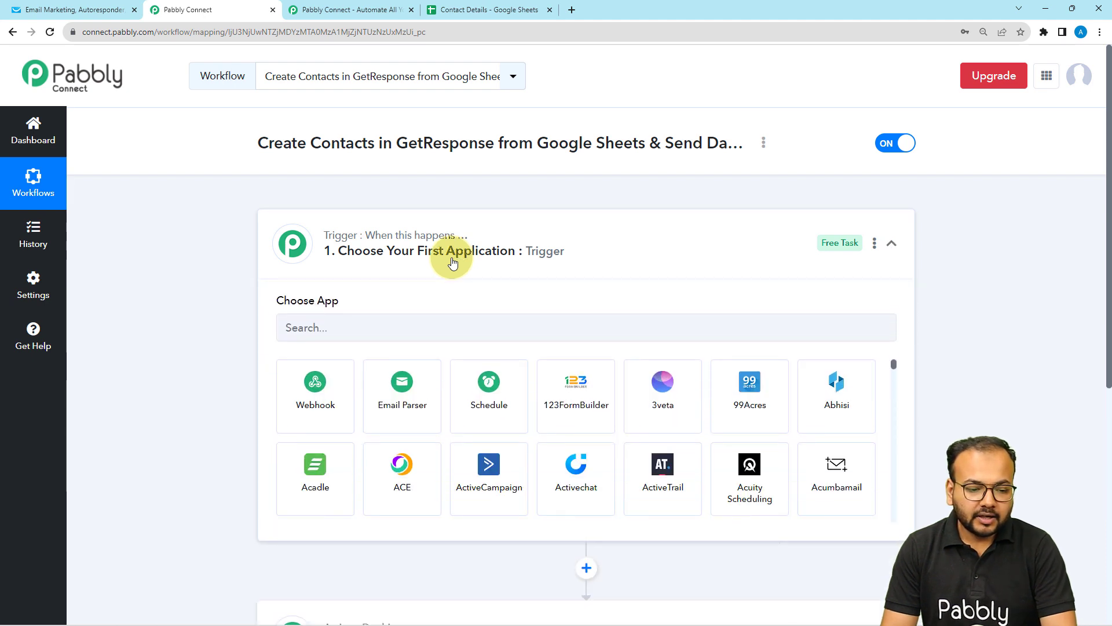
pyautogui.scroll(-1, 451, 260)
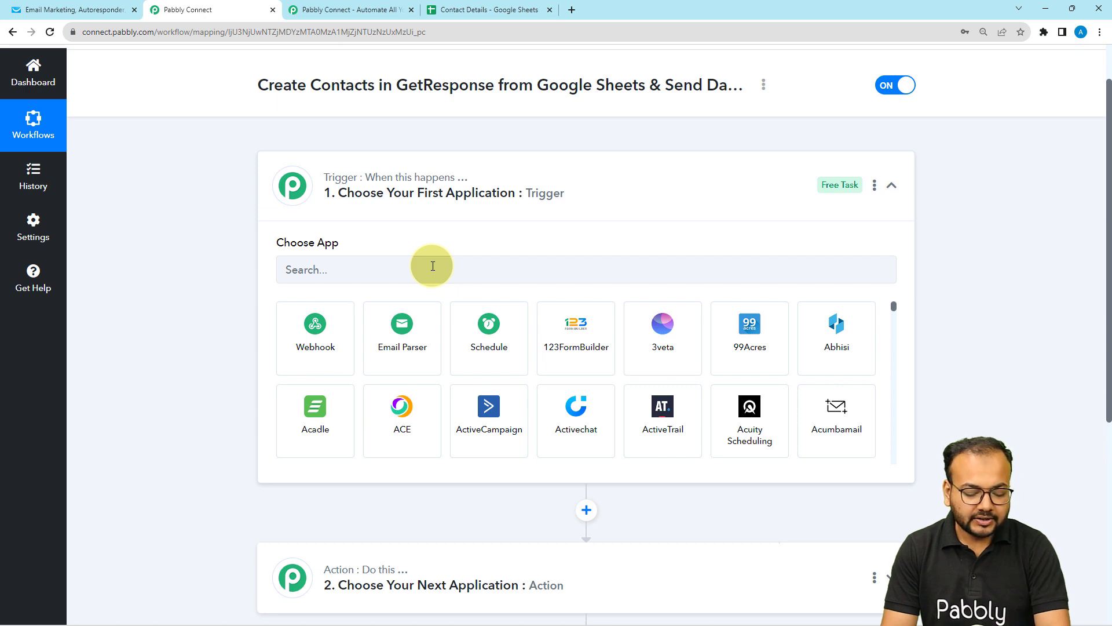
pyautogui.click(432, 270)
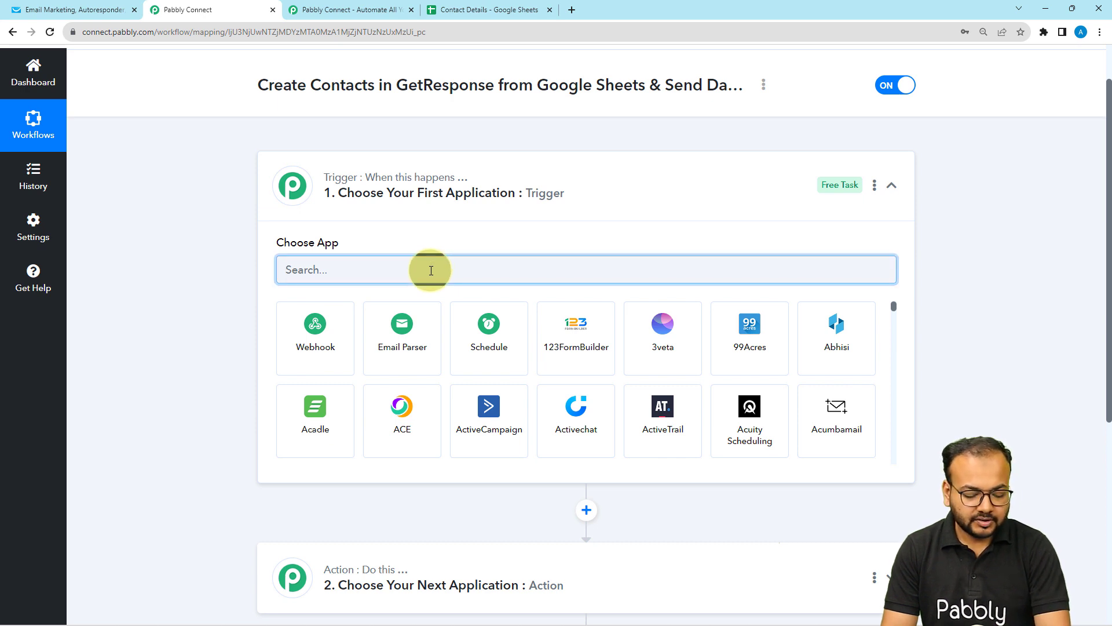
pyautogui.write('shee')
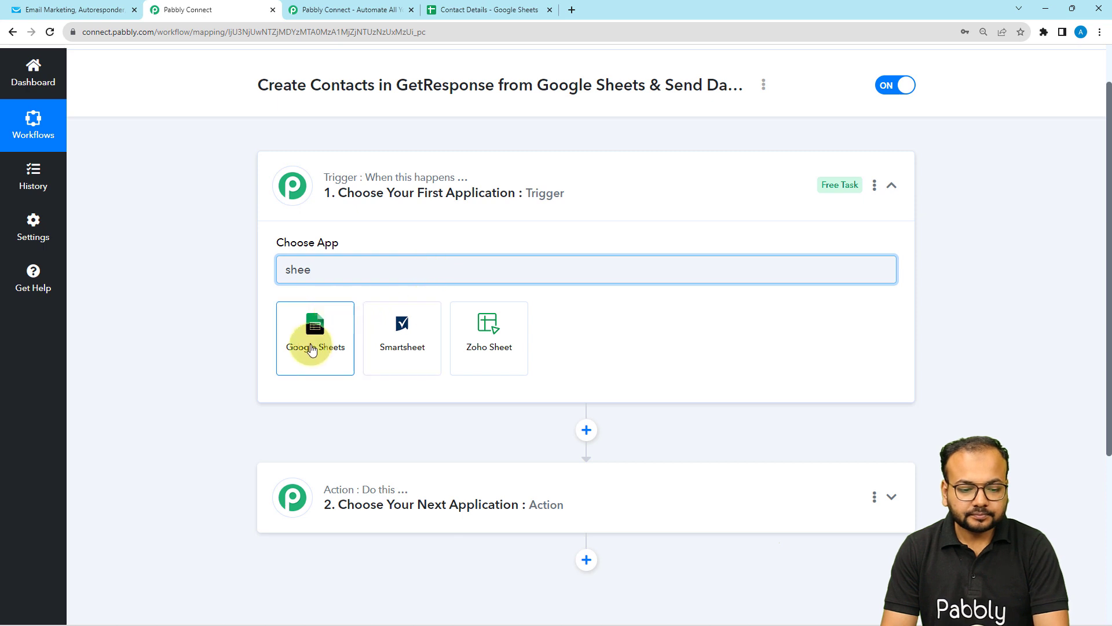
pyautogui.click(315, 330)
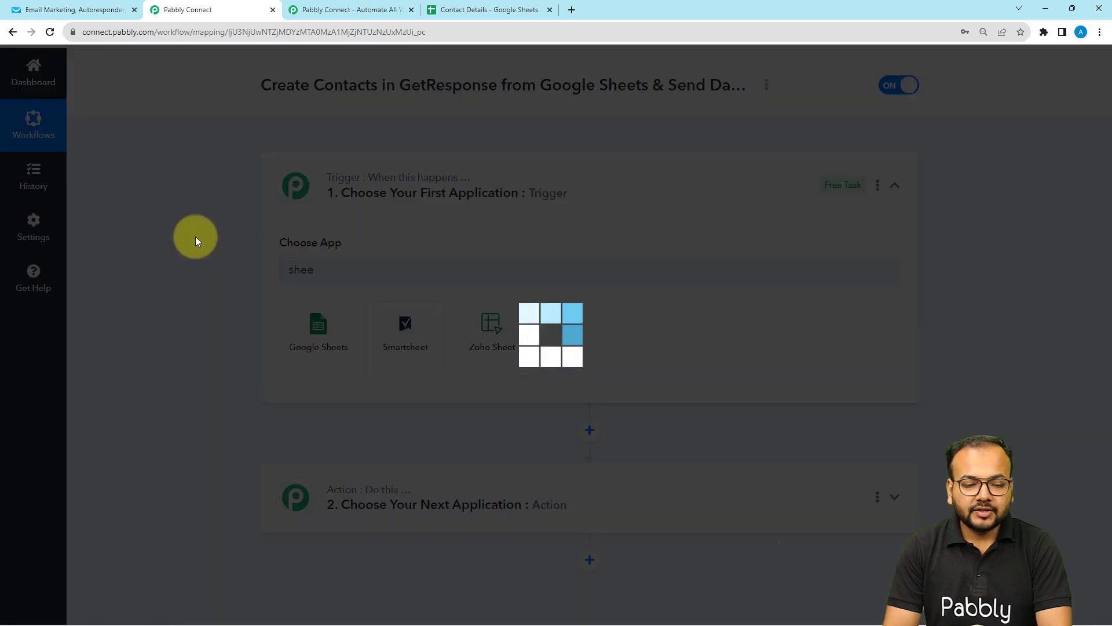
pyautogui.scroll(-2, 202, 240)
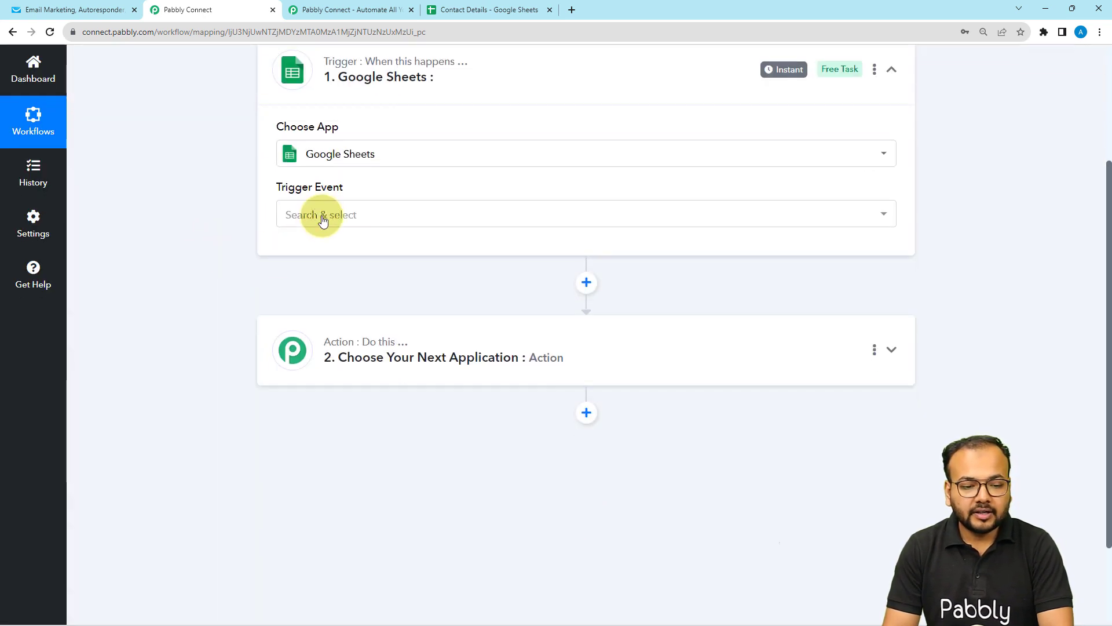
pyautogui.click(316, 213)
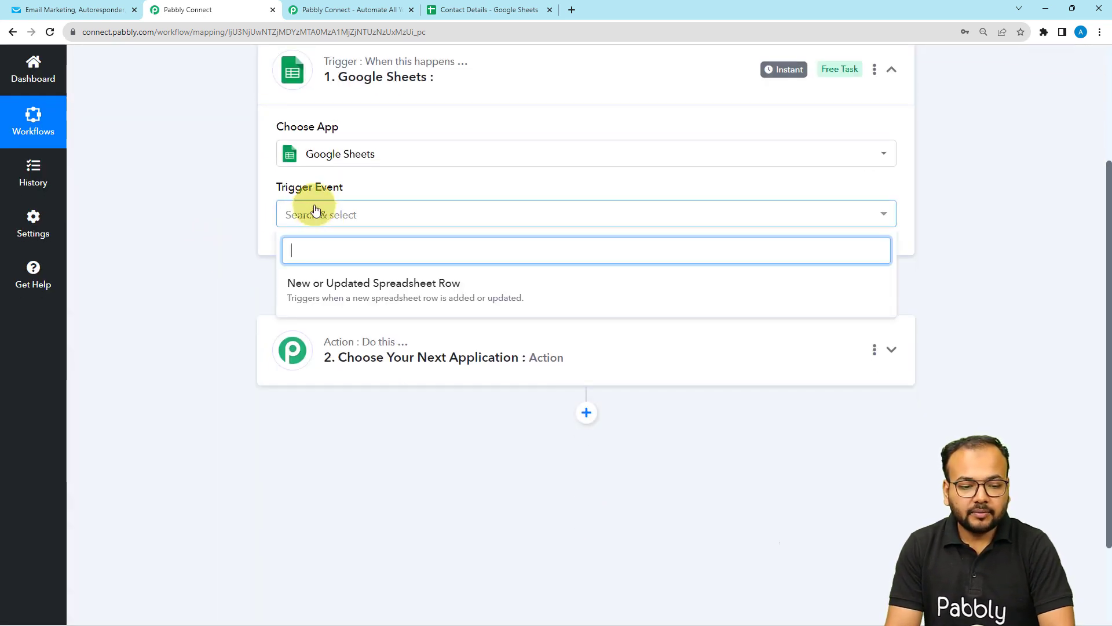
pyautogui.click(380, 294)
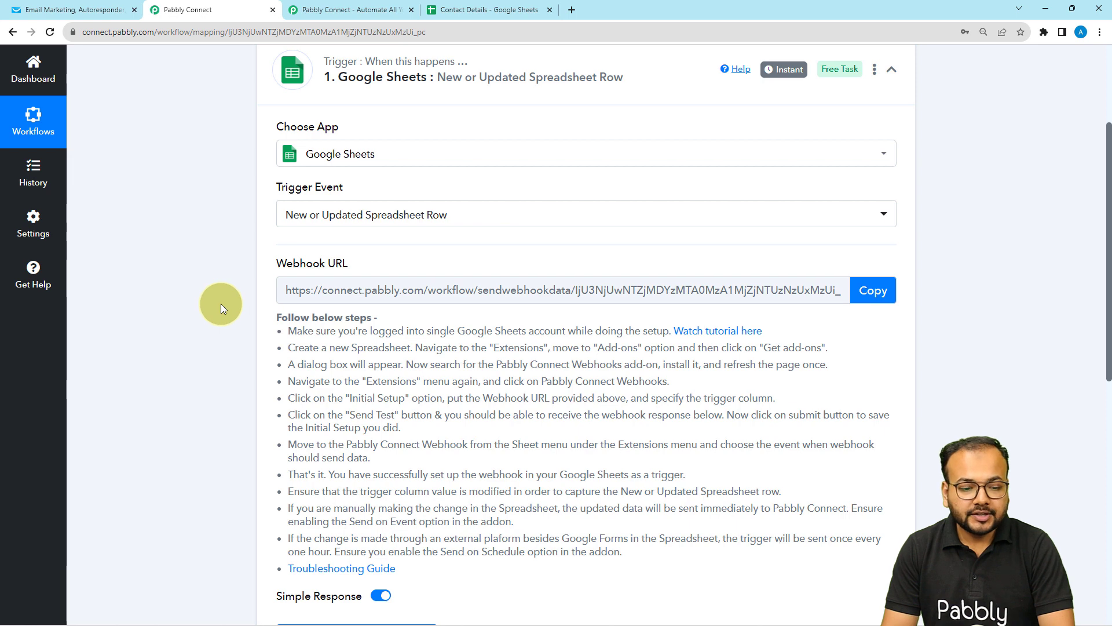
# Step: Review the Google Sheets webhook setup instructions and open the linked tutorial video, pausing its playback
pyautogui.scroll(-2, 220, 304)
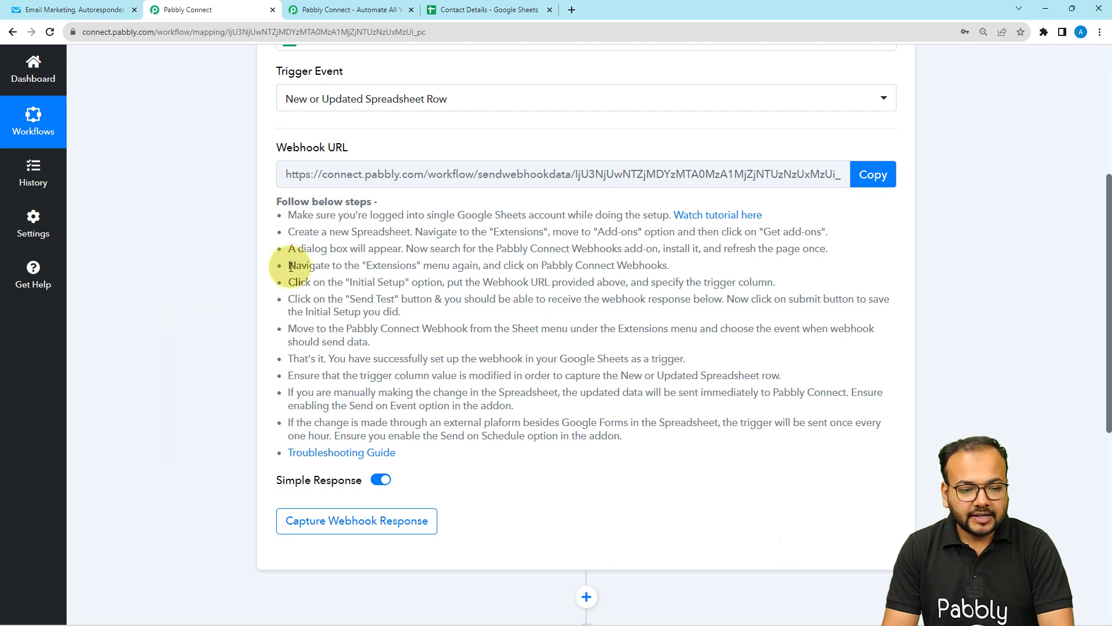
pyautogui.moveTo(286, 215); pyautogui.dragTo(607, 435)
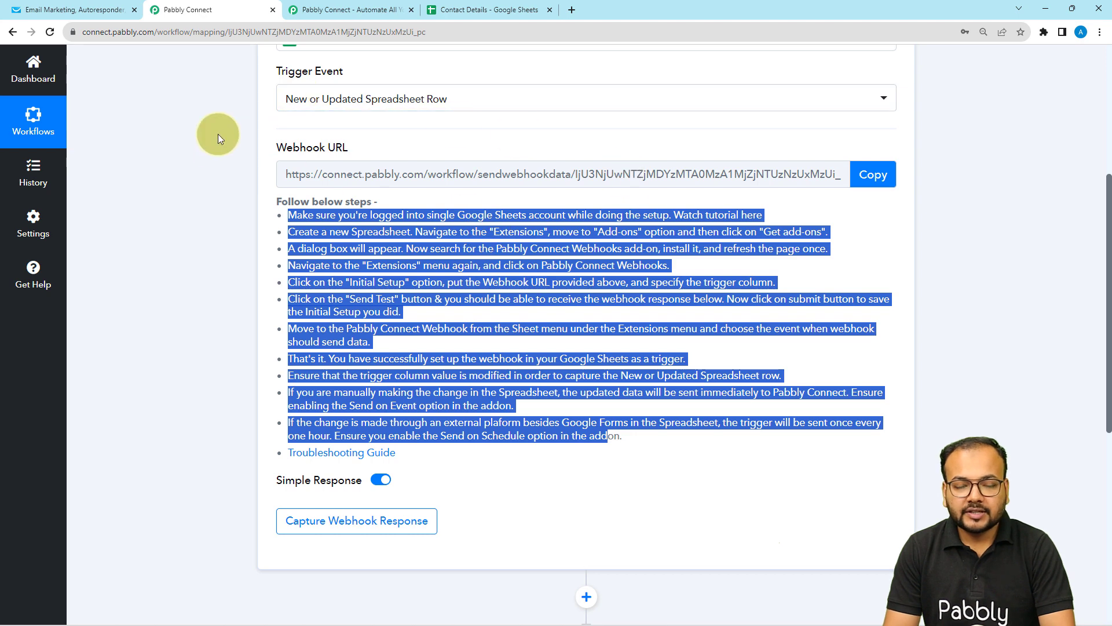
pyautogui.click(606, 312)
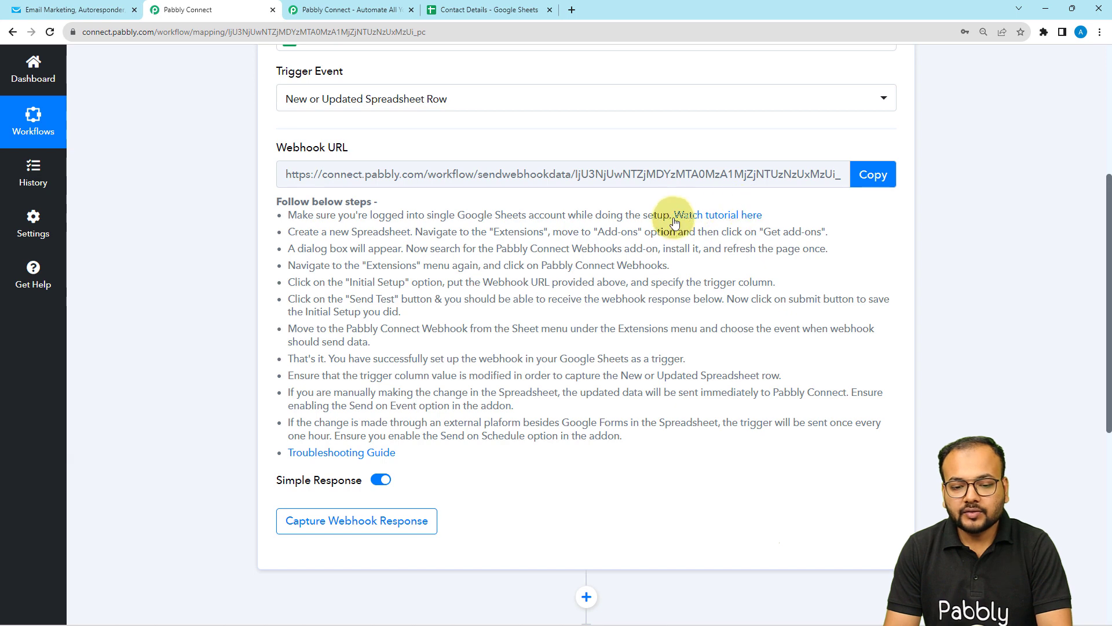
pyautogui.click(710, 223)
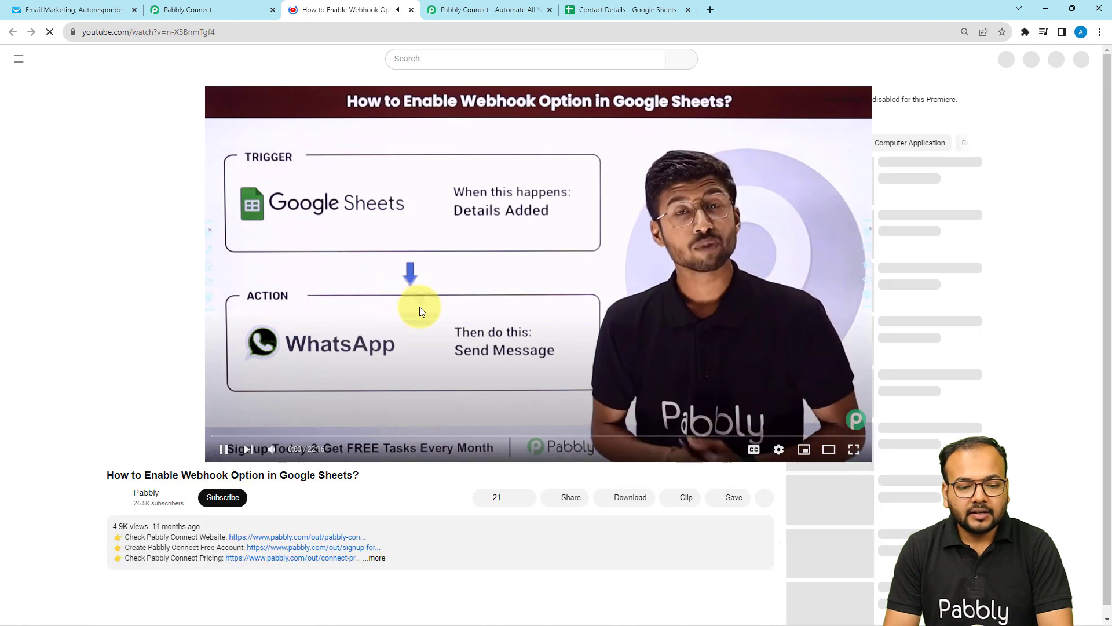
pyautogui.click(420, 307)
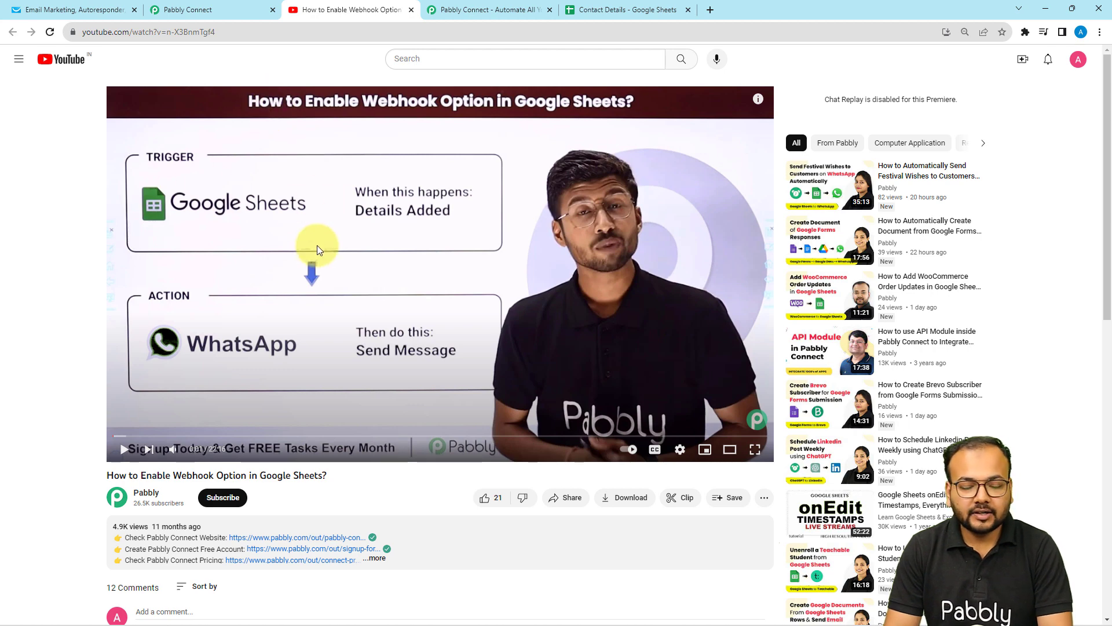
# Step: Return to the workflow and copy the Google Sheets trigger's webhook URL
pyautogui.click(208, 10)
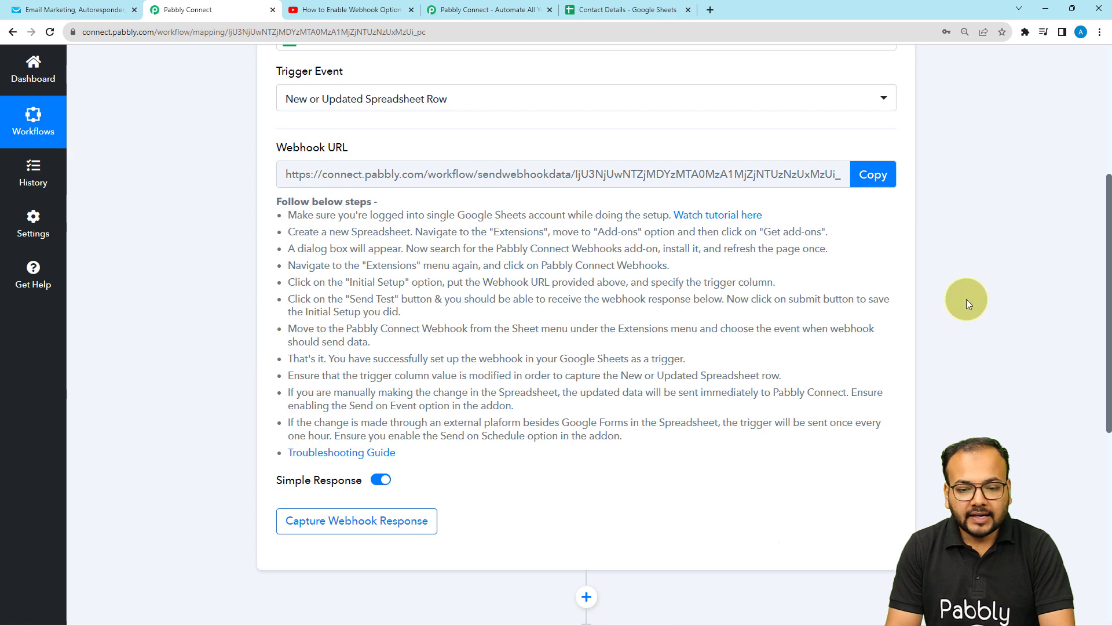
pyautogui.click(892, 193)
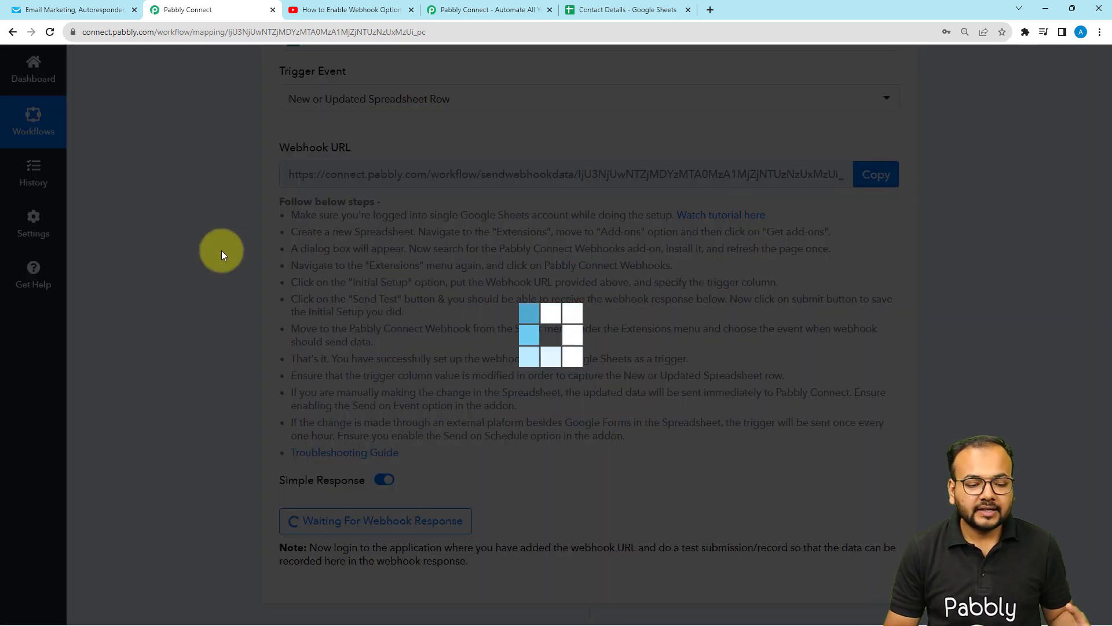
# Step: Examine the captured webhook response's spreadsheet name, row index, phone number, name, gender and email, comparing them with the Contact Details sheet
pyautogui.scroll(-3, 221, 251)
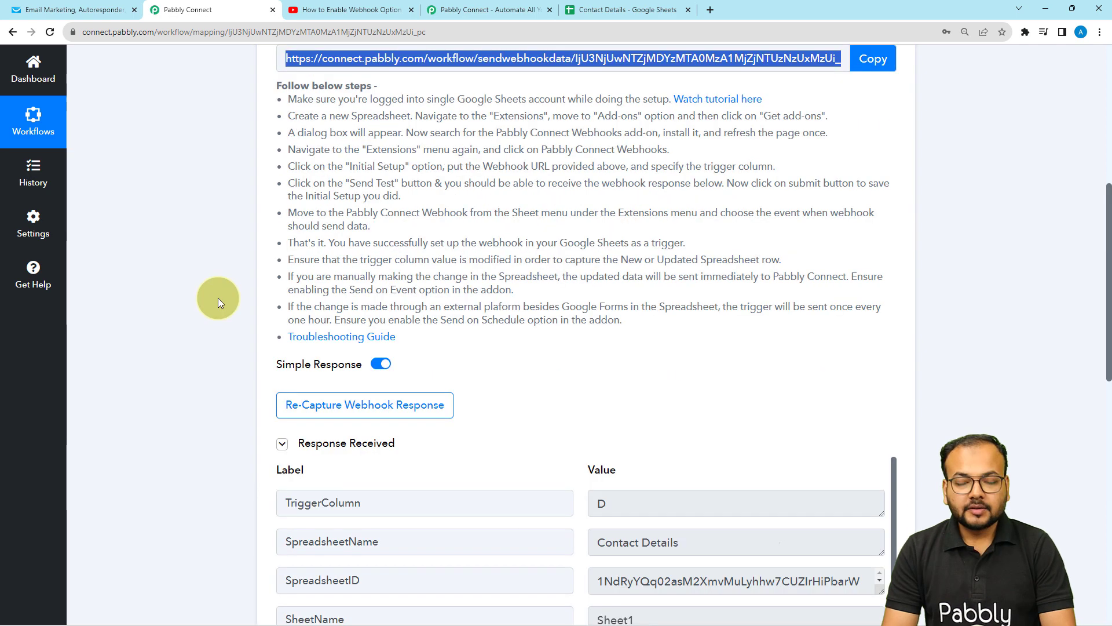
pyautogui.scroll(-6, 218, 298)
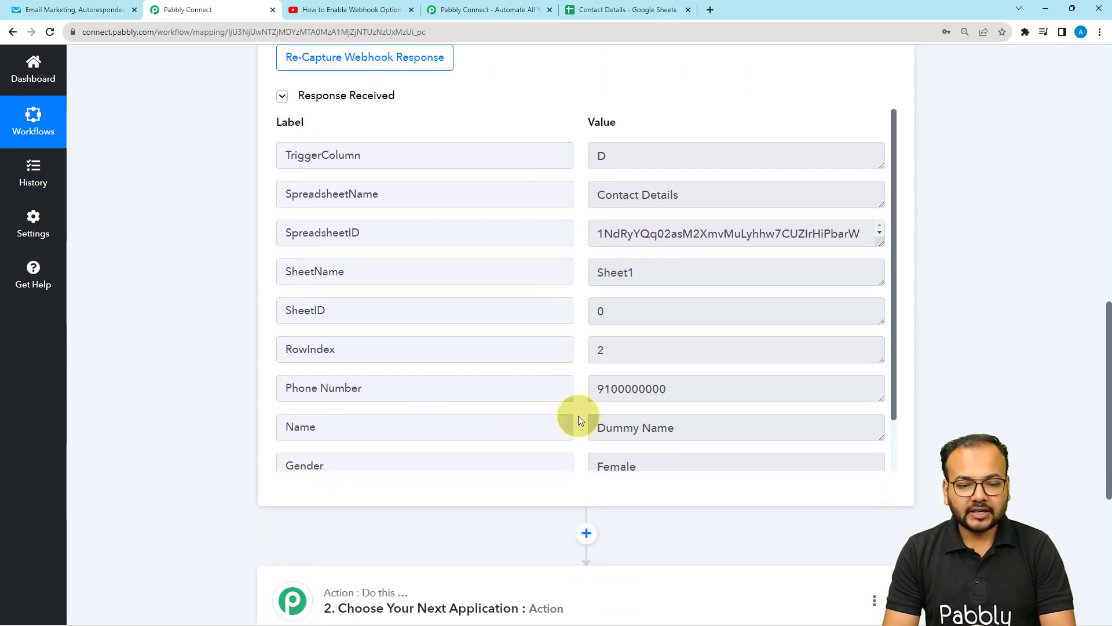
pyautogui.moveTo(703, 191); pyautogui.dragTo(543, 199)
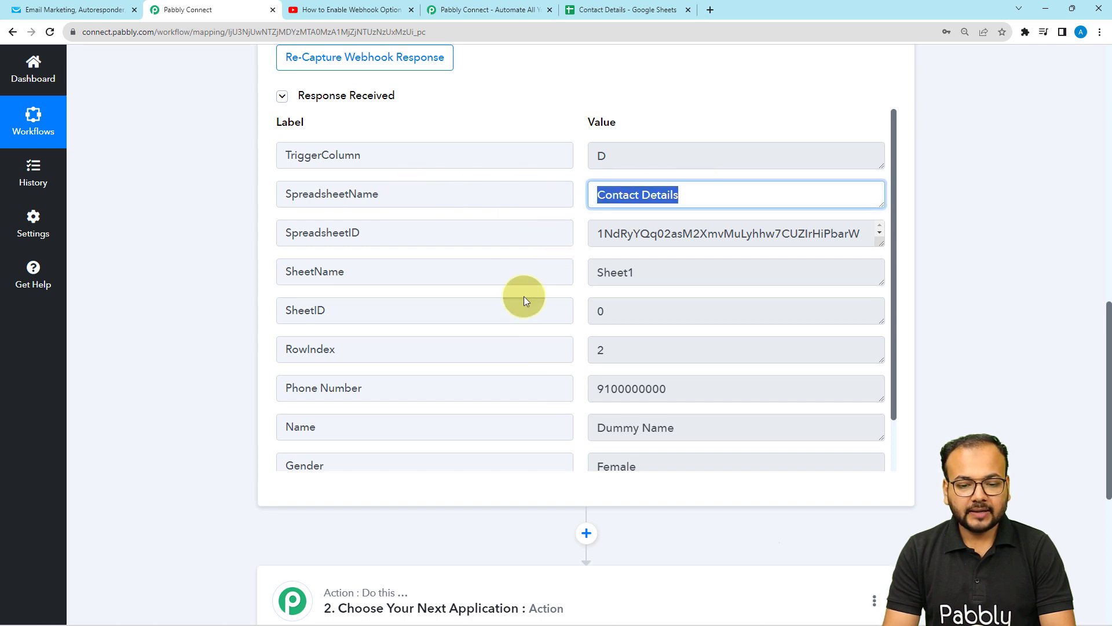
pyautogui.scroll(-1, 523, 298)
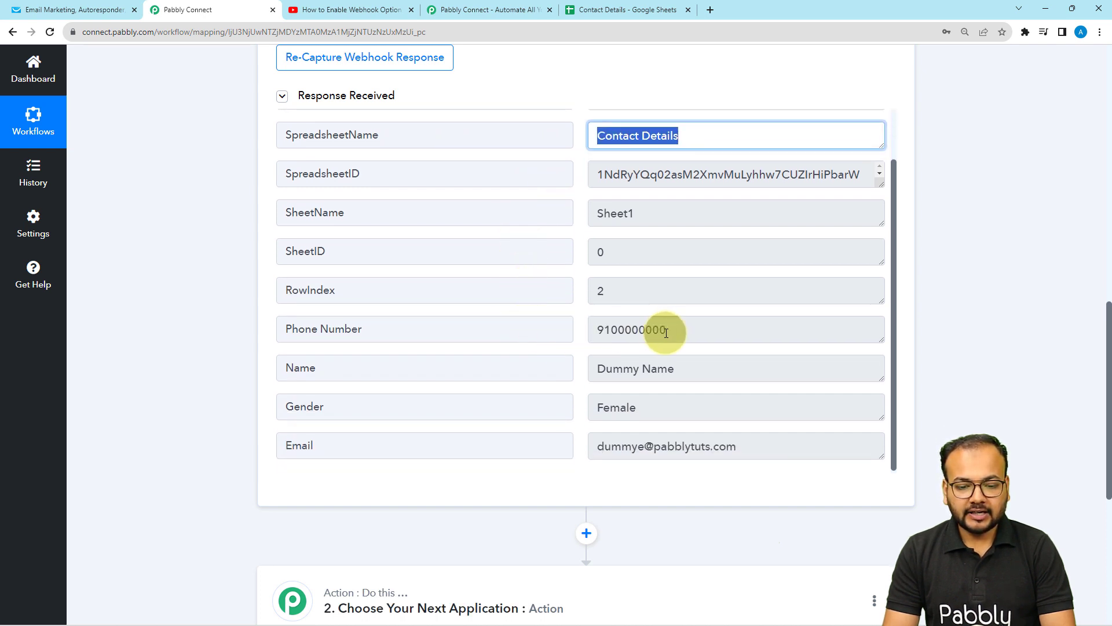
pyautogui.doubleClick(600, 290)
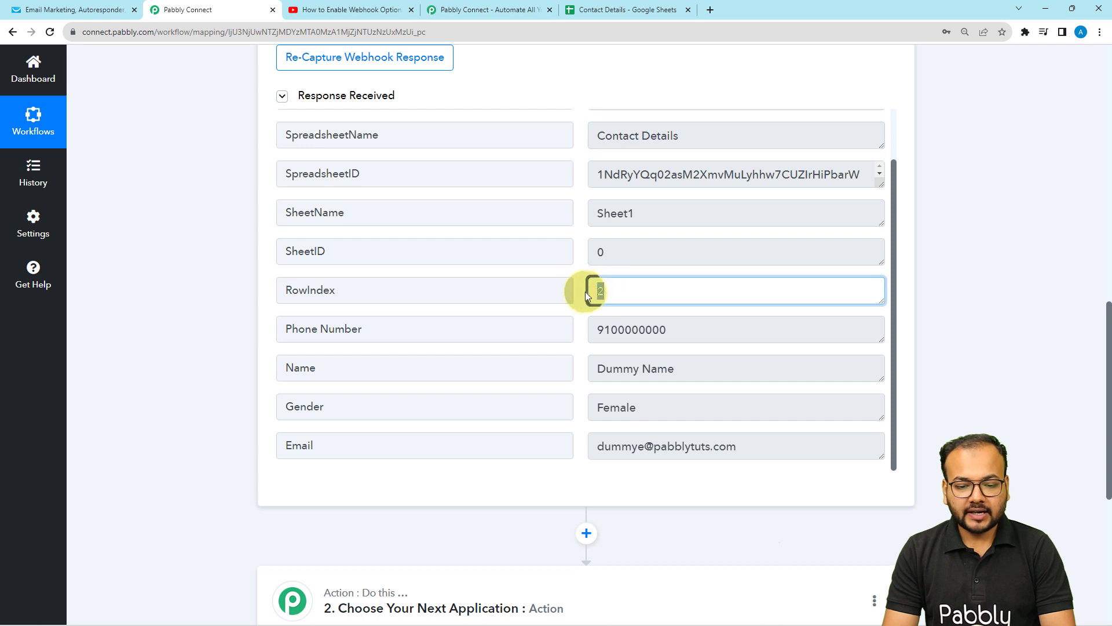
pyautogui.moveTo(693, 328); pyautogui.dragTo(563, 331)
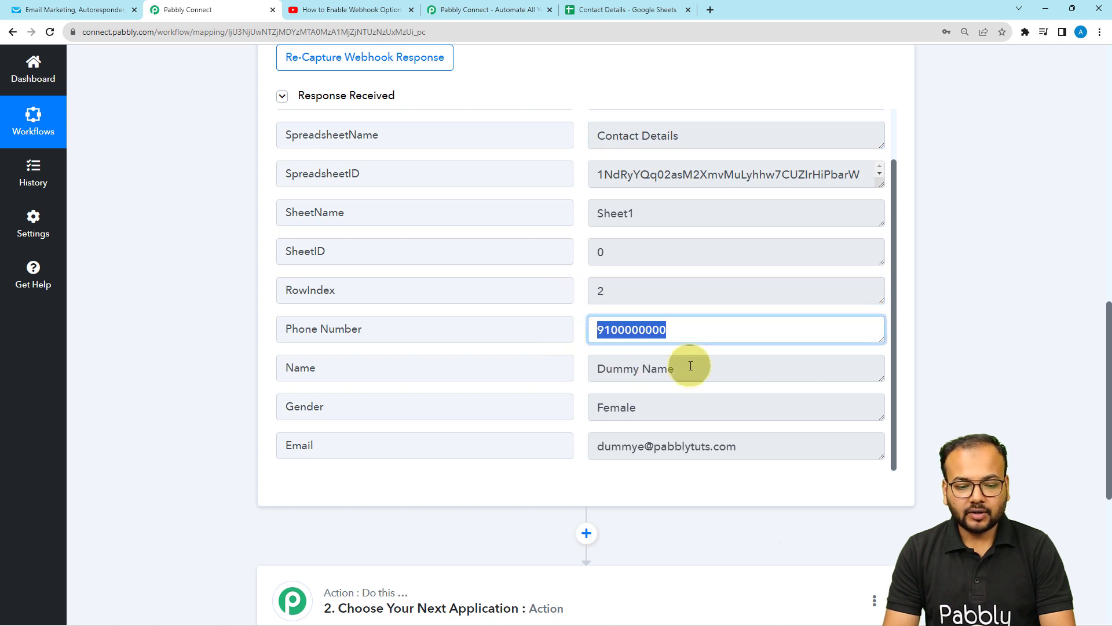
pyautogui.moveTo(693, 367); pyautogui.dragTo(588, 410)
pyautogui.moveTo(726, 446); pyautogui.dragTo(561, 449)
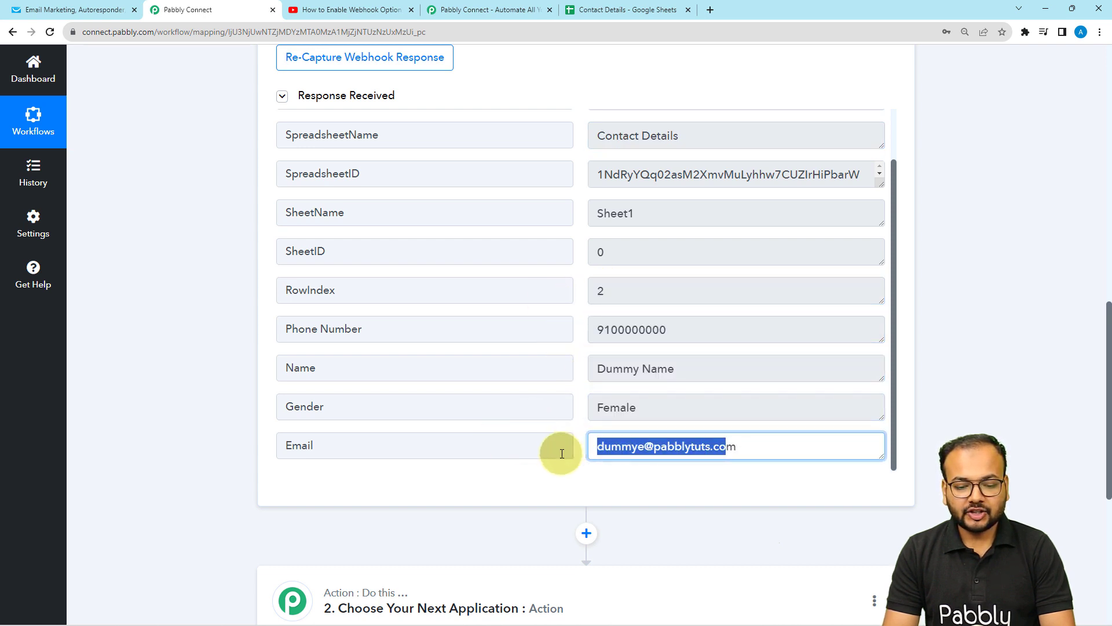
pyautogui.click(620, 13)
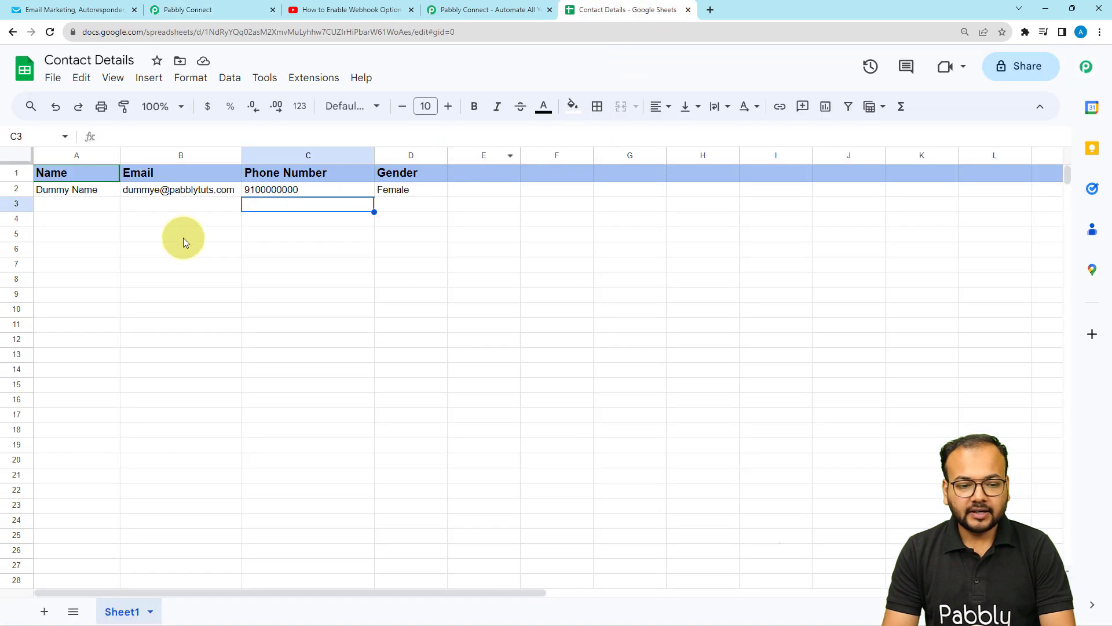
pyautogui.click(200, 10)
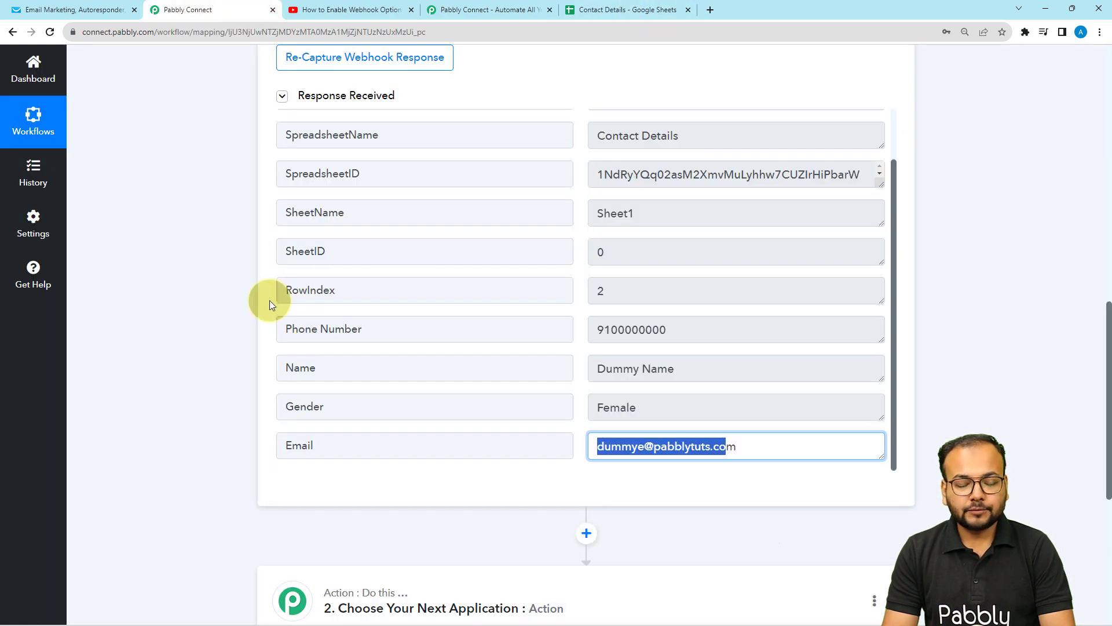
# Step: Set the workflow's second step to the GetResponse application with the action event Create Contact
pyautogui.scroll(-6, 223, 331)
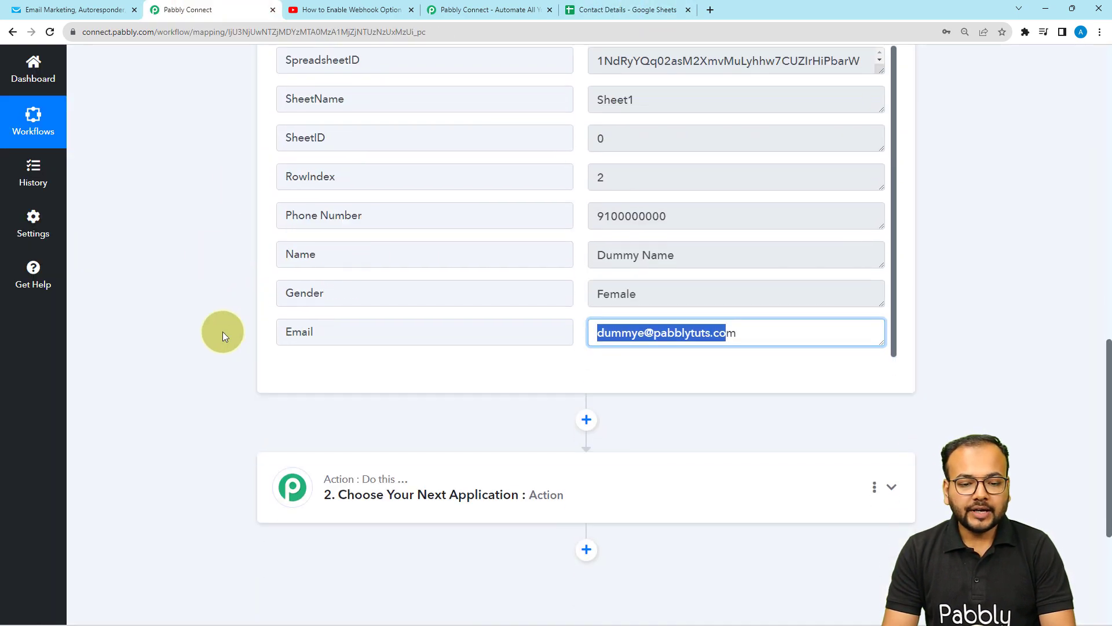
pyautogui.click(392, 280)
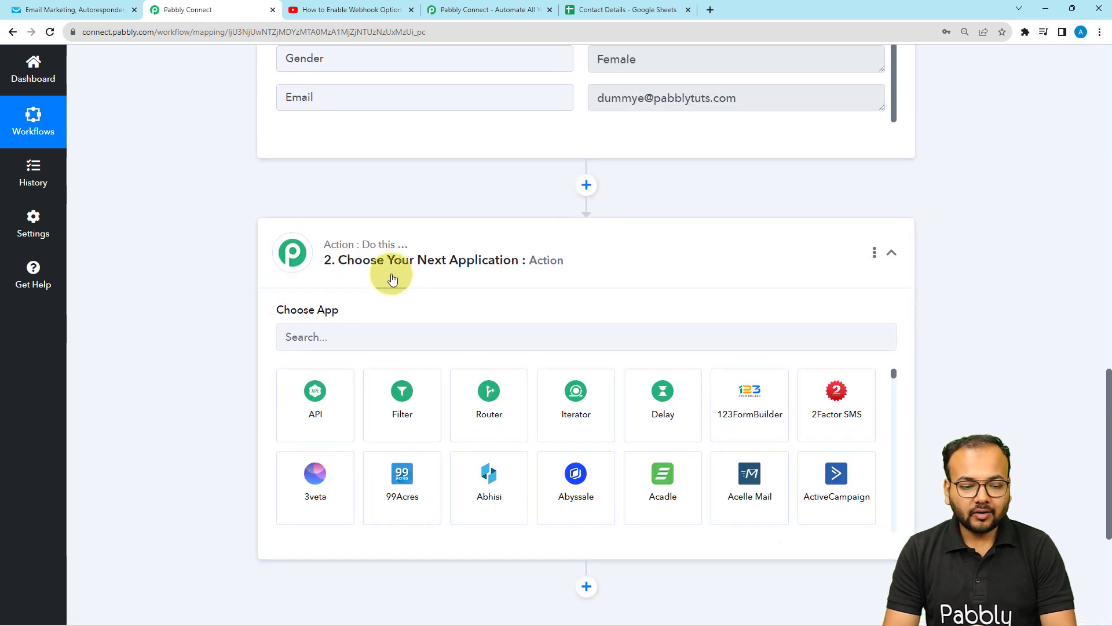
pyautogui.click(393, 219)
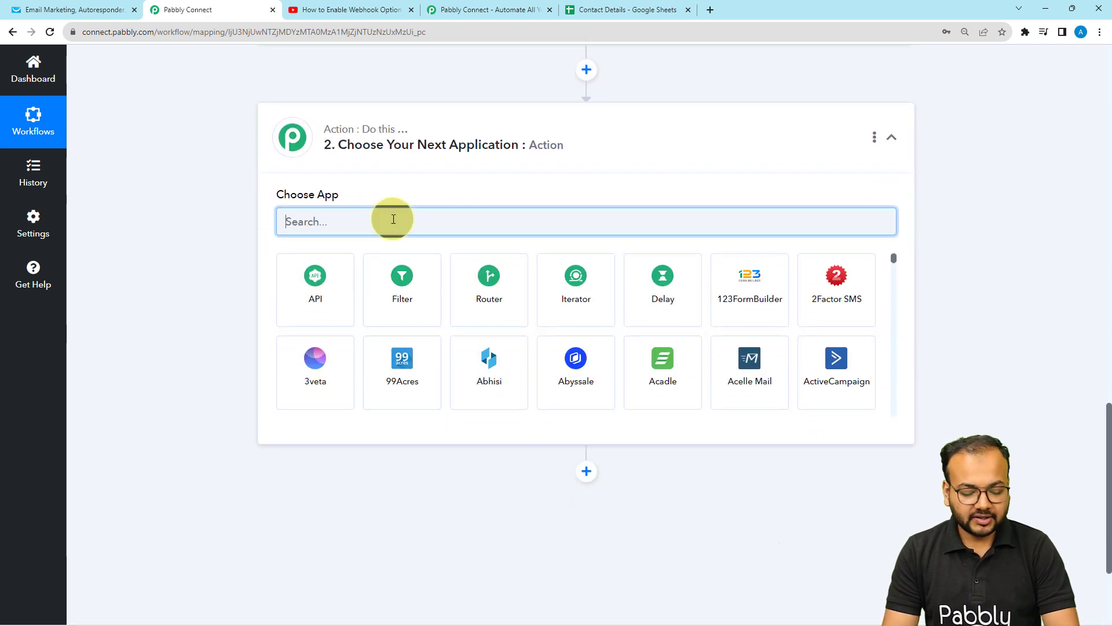
pyautogui.write('get')
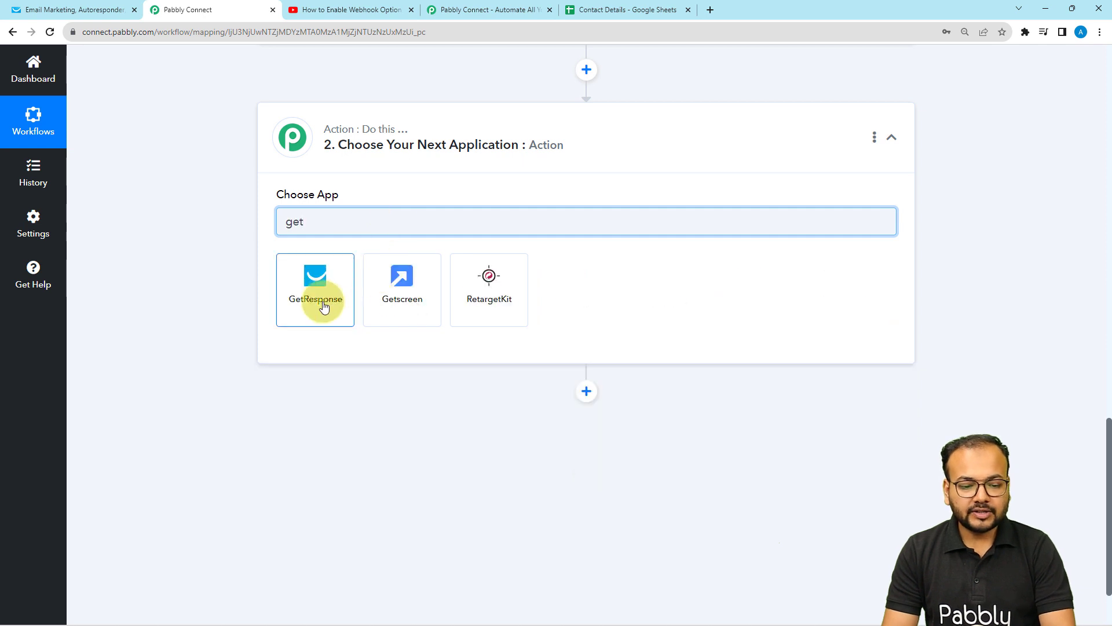
pyautogui.click(324, 307)
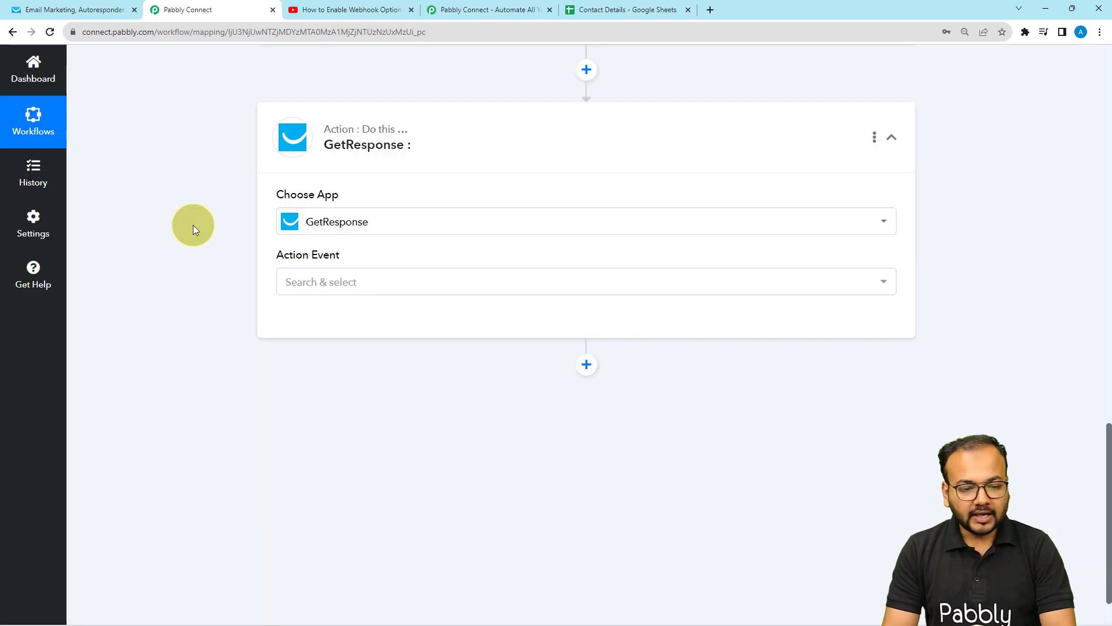
pyautogui.scroll(-1, 243, 220)
pyautogui.click(298, 216)
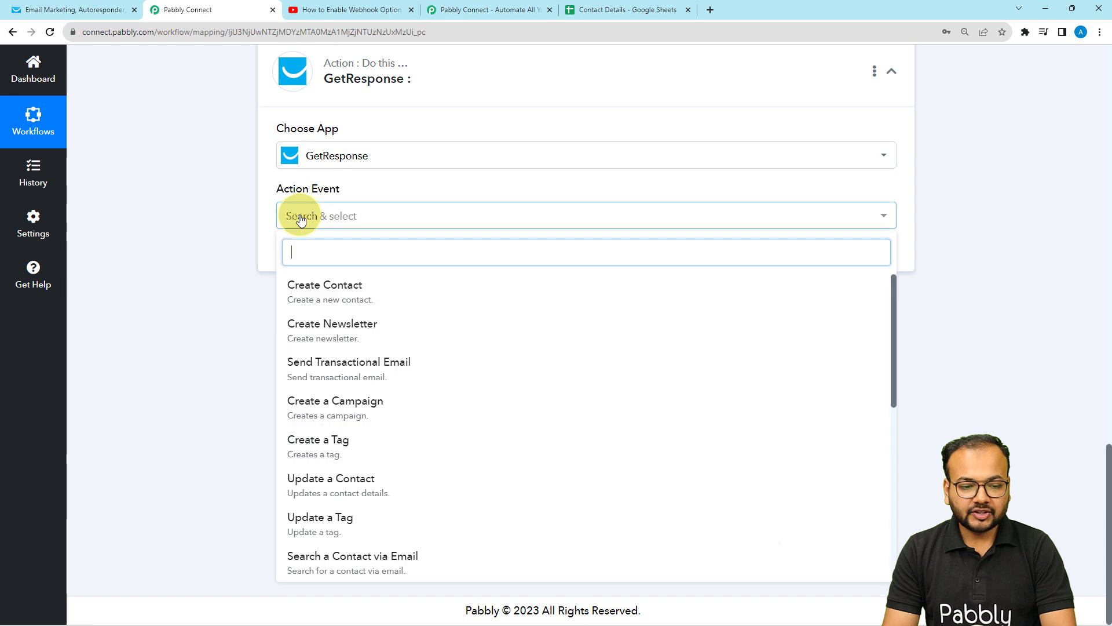
pyautogui.click(295, 294)
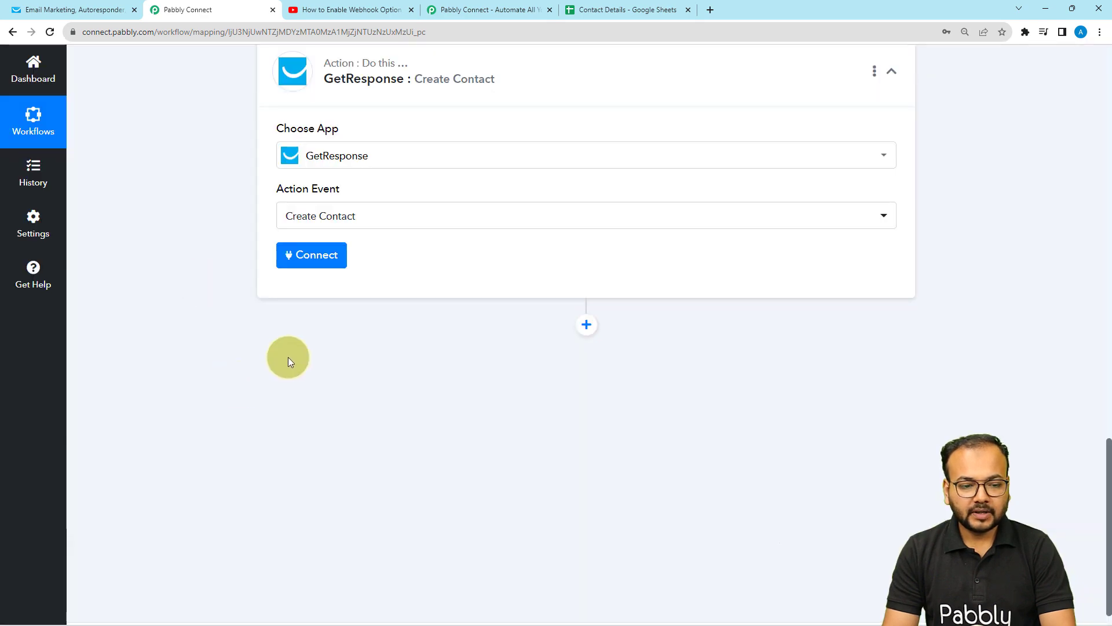
# Step: Start a new GetResponse connection for the action and copy the "first api" key from GetResponse's API page
pyautogui.click(308, 259)
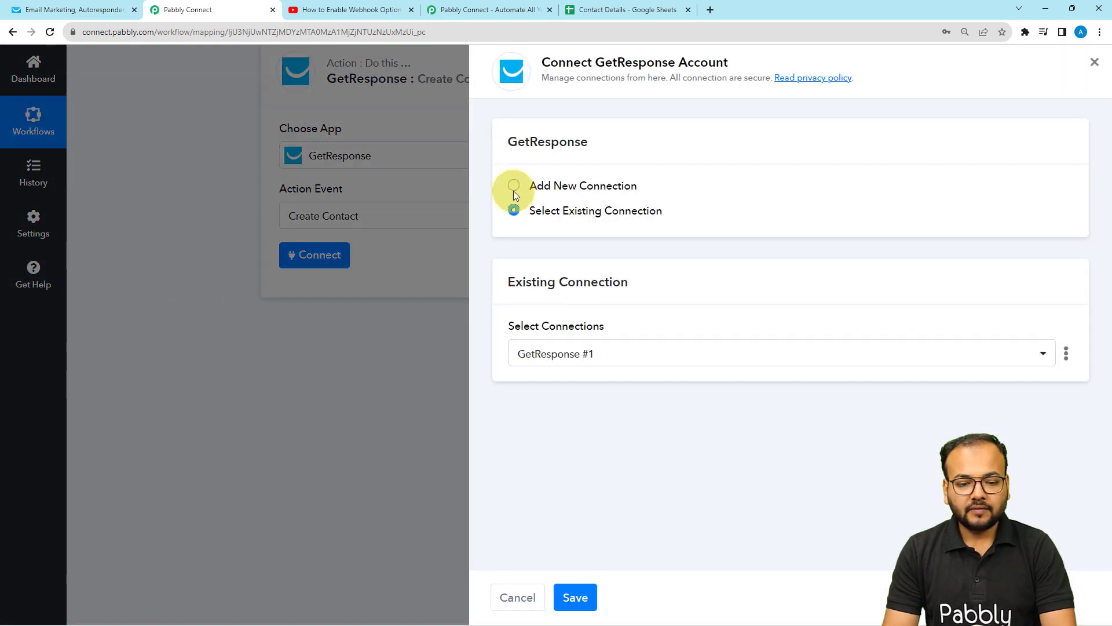
pyautogui.click(514, 186)
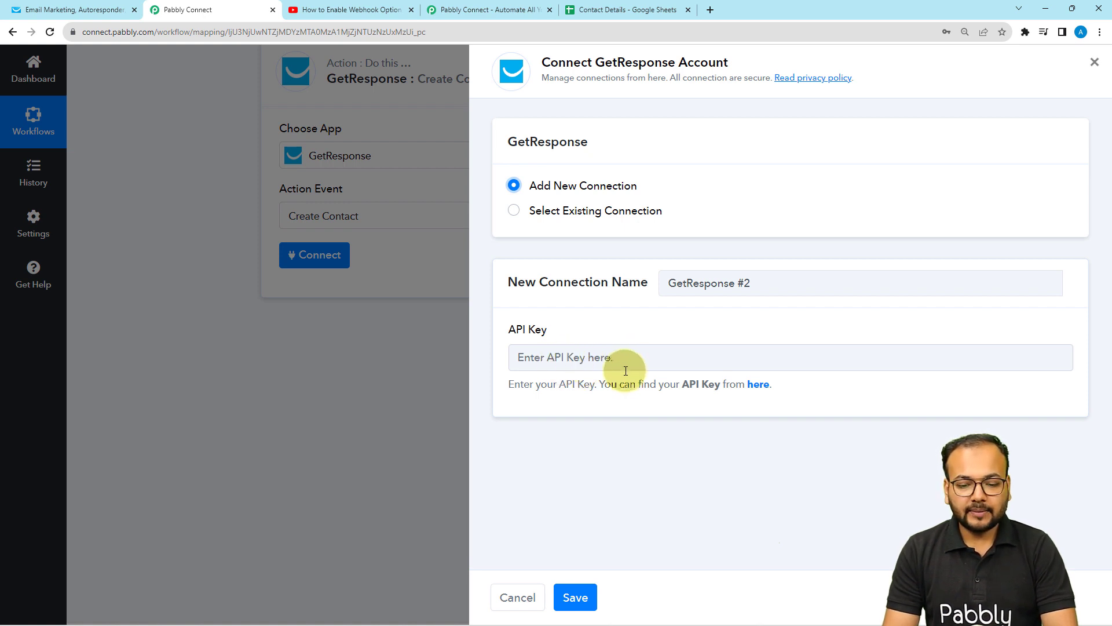
pyautogui.click(754, 385)
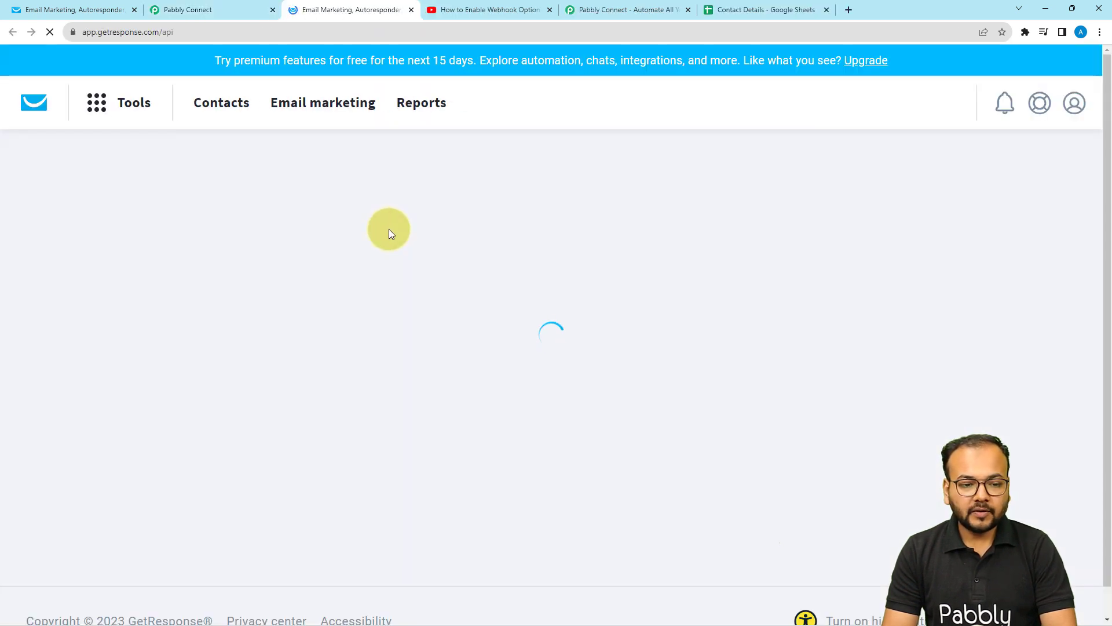
pyautogui.scroll(-1, 390, 232)
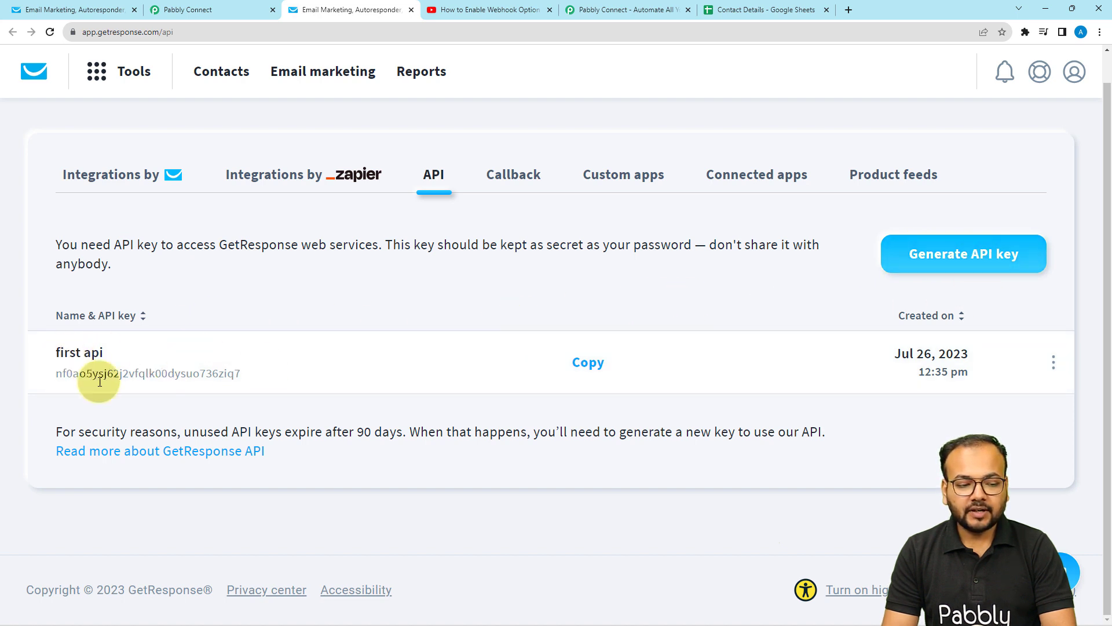
pyautogui.click(597, 364)
# Step: Return to the workflow, paste the API key into the new GetResponse connection and save it
pyautogui.click(199, 9)
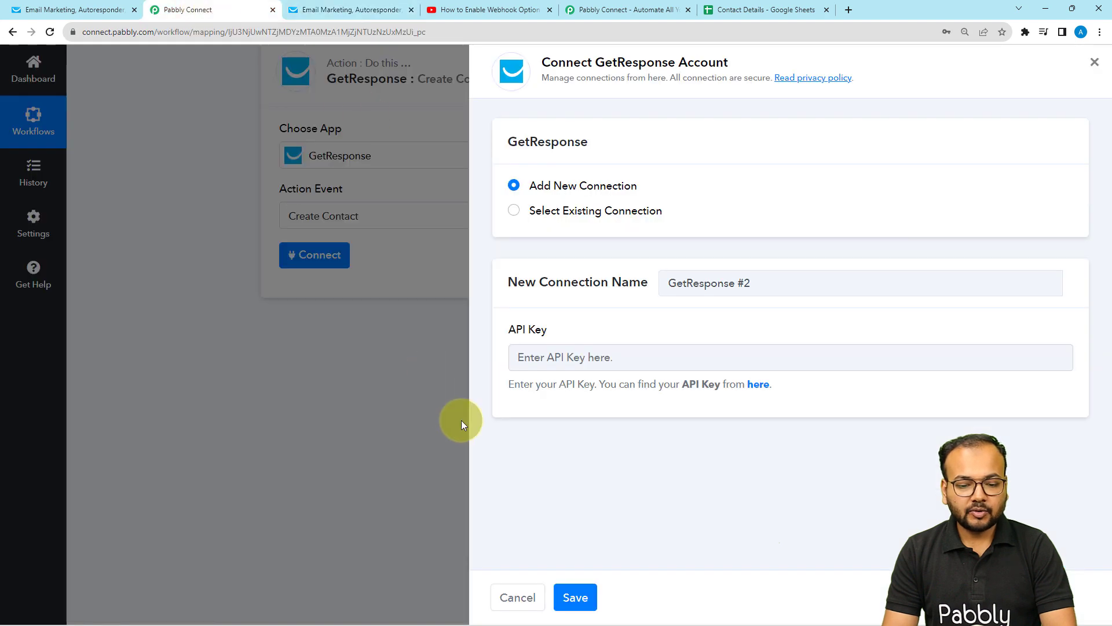
pyautogui.rightClick(551, 362)
pyautogui.click(579, 452)
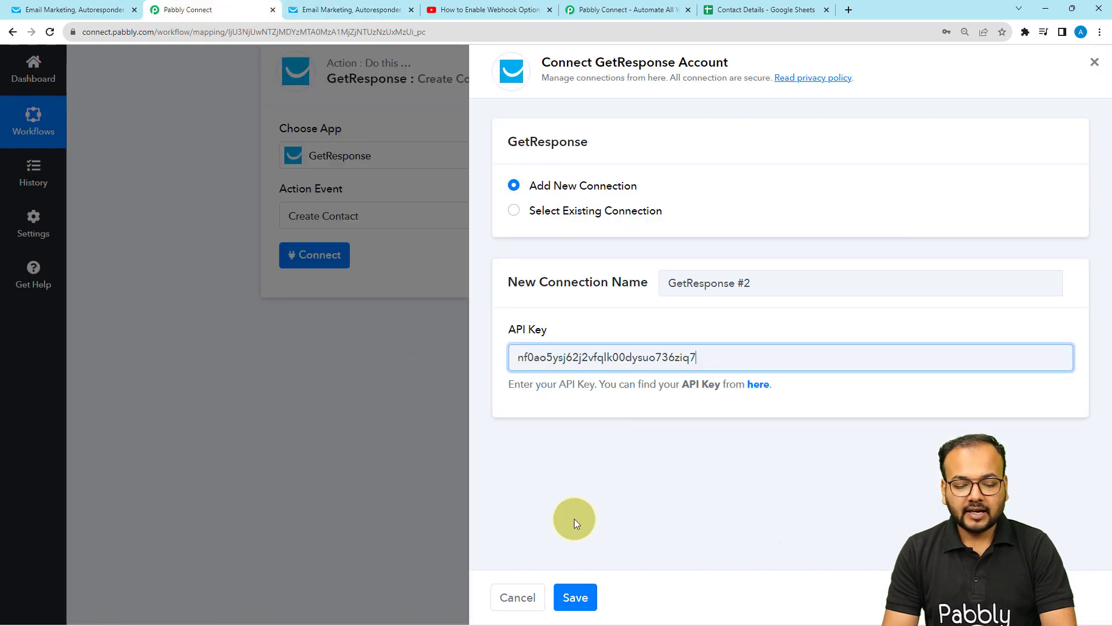
pyautogui.click(572, 585)
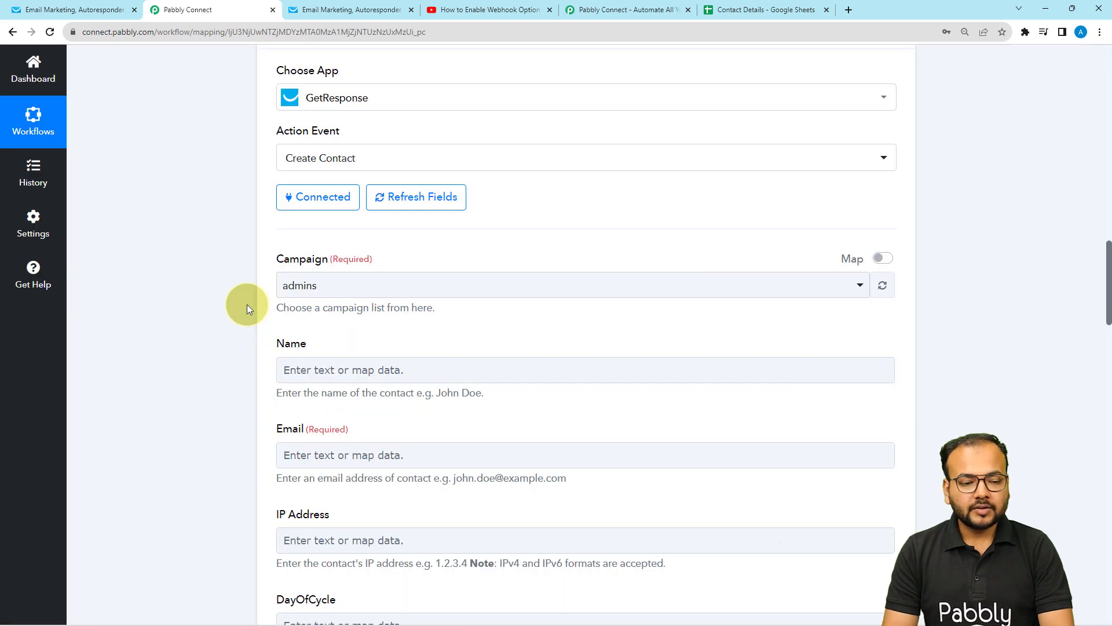
# Step: Review the Create Contact fields, including campaign, name, email and tag, against the data captured by the Google Sheets trigger
pyautogui.scroll(-1, 247, 304)
pyautogui.scroll(-1, 247, 308)
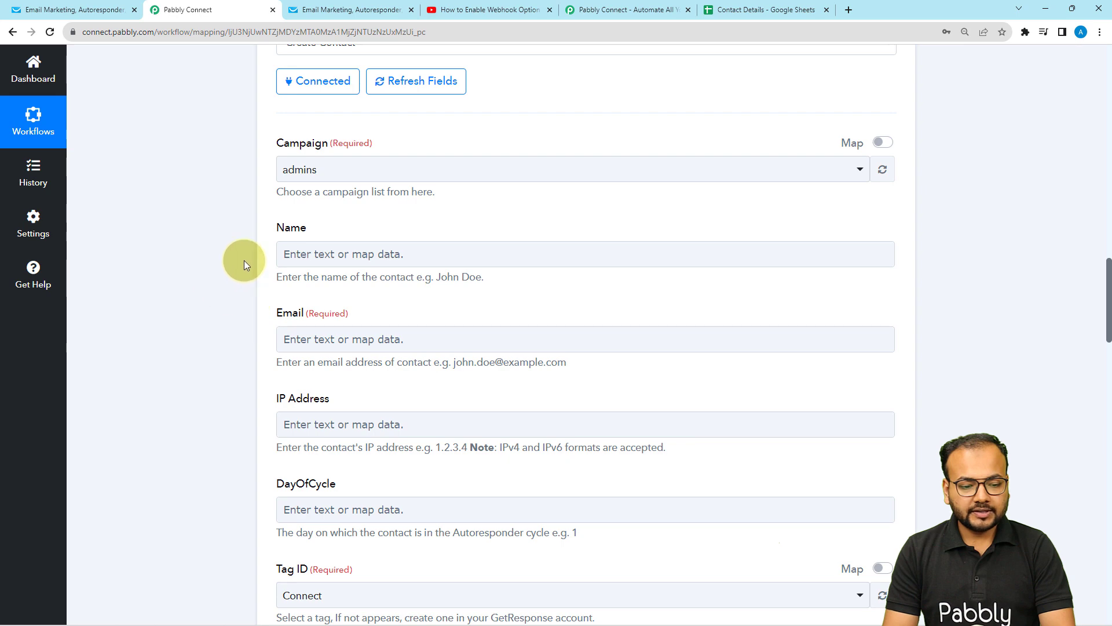
pyautogui.click(338, 348)
pyautogui.scroll(-2, 164, 395)
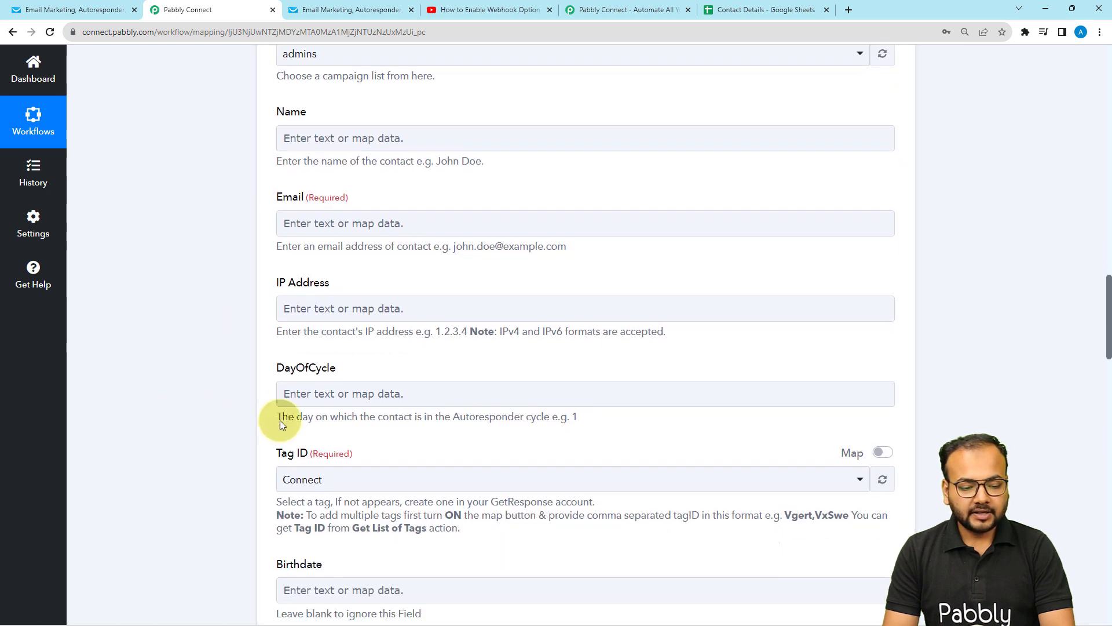
pyautogui.scroll(-3, 199, 438)
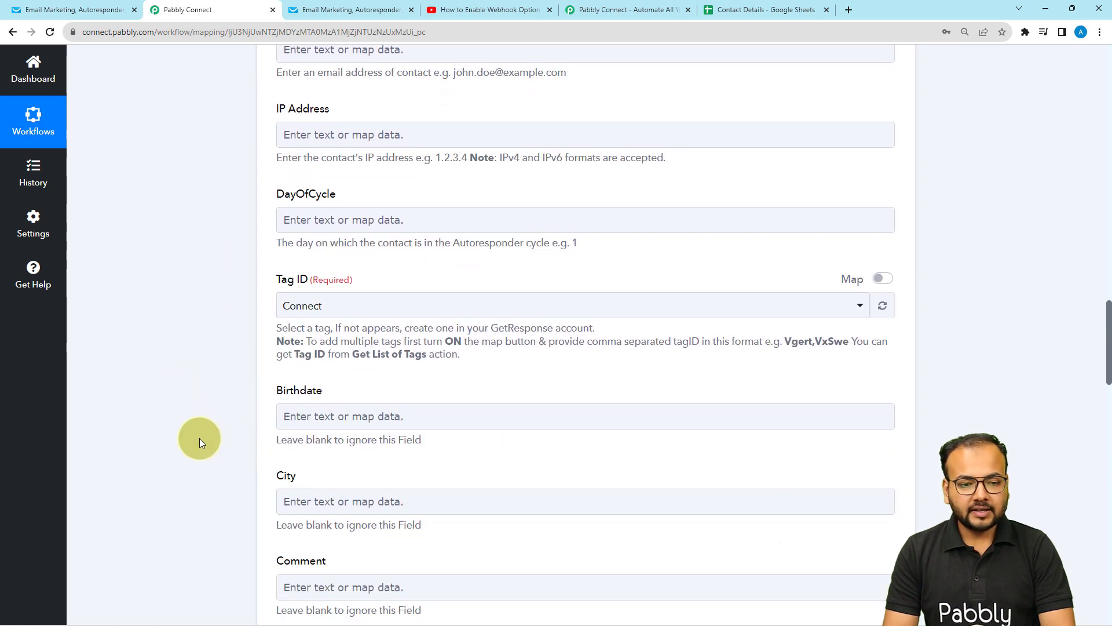
pyautogui.scroll(7, 199, 438)
pyautogui.scroll(7, 200, 438)
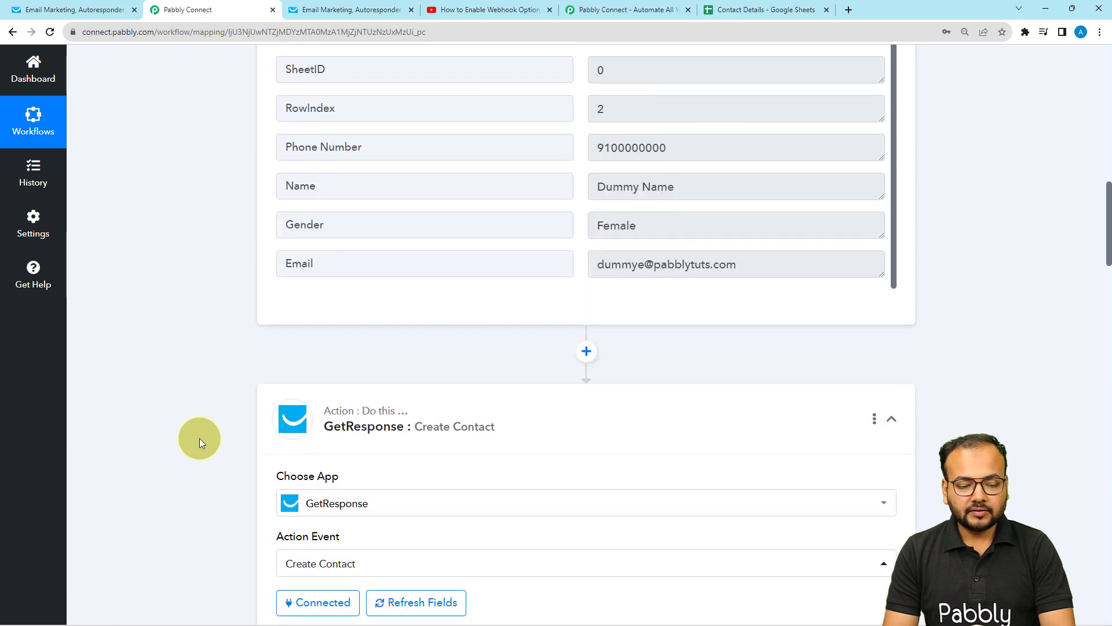
pyautogui.scroll(-3, 199, 438)
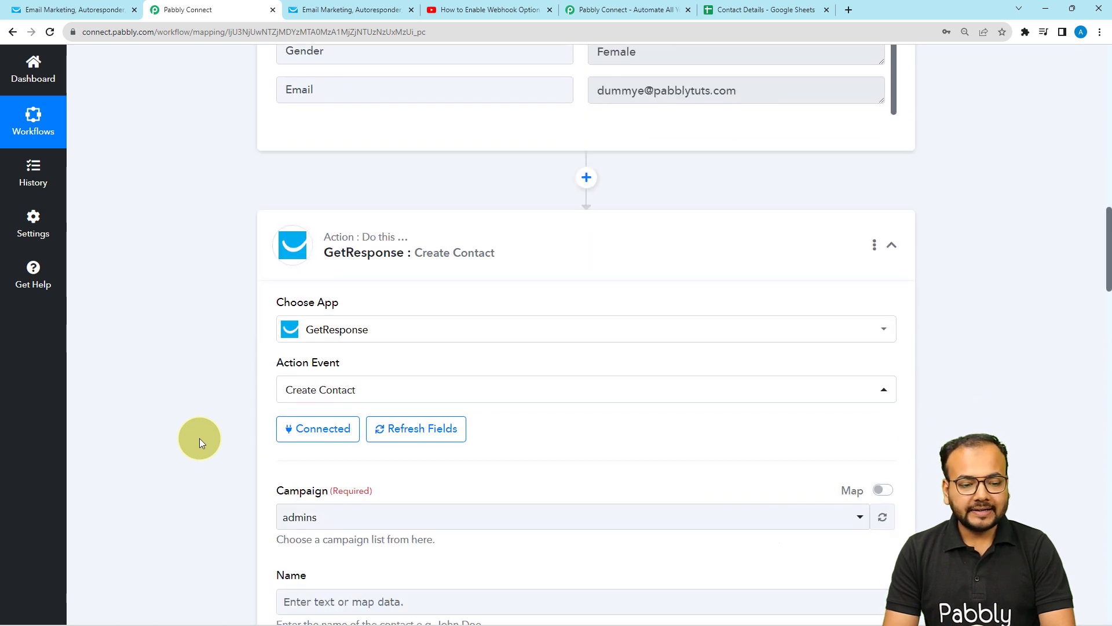
pyautogui.scroll(-2, 200, 438)
pyautogui.scroll(-5, 186, 399)
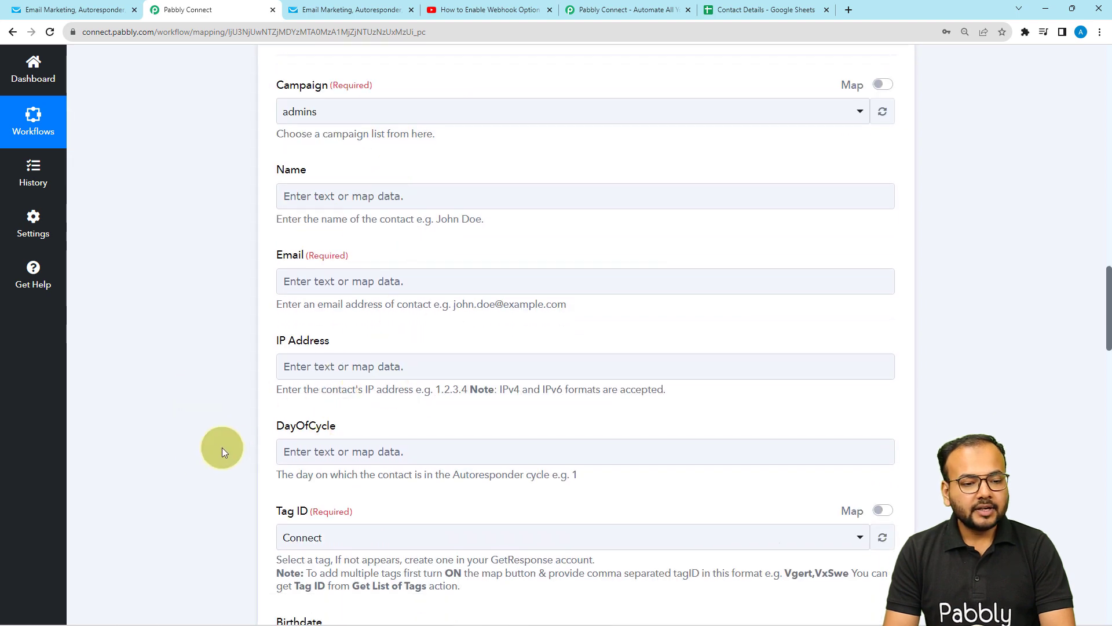
pyautogui.scroll(12, 203, 453)
pyautogui.scroll(3, 203, 453)
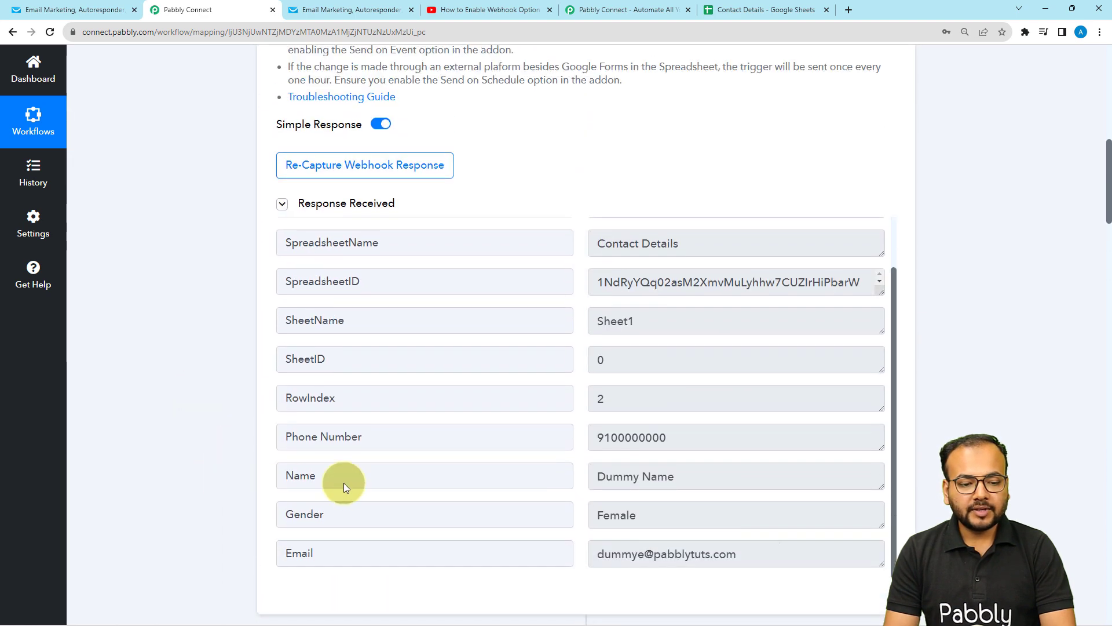
pyautogui.scroll(-16, 219, 426)
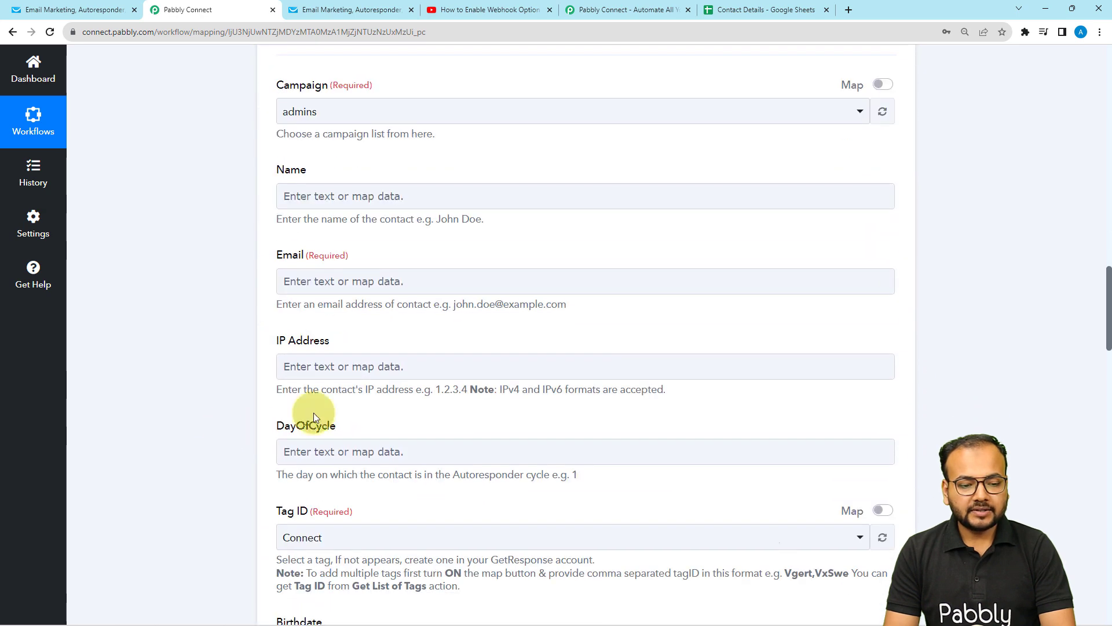
# Step: Map the GetResponse contact's Name field to the Name value from the Google Sheets trigger
pyautogui.click(335, 197)
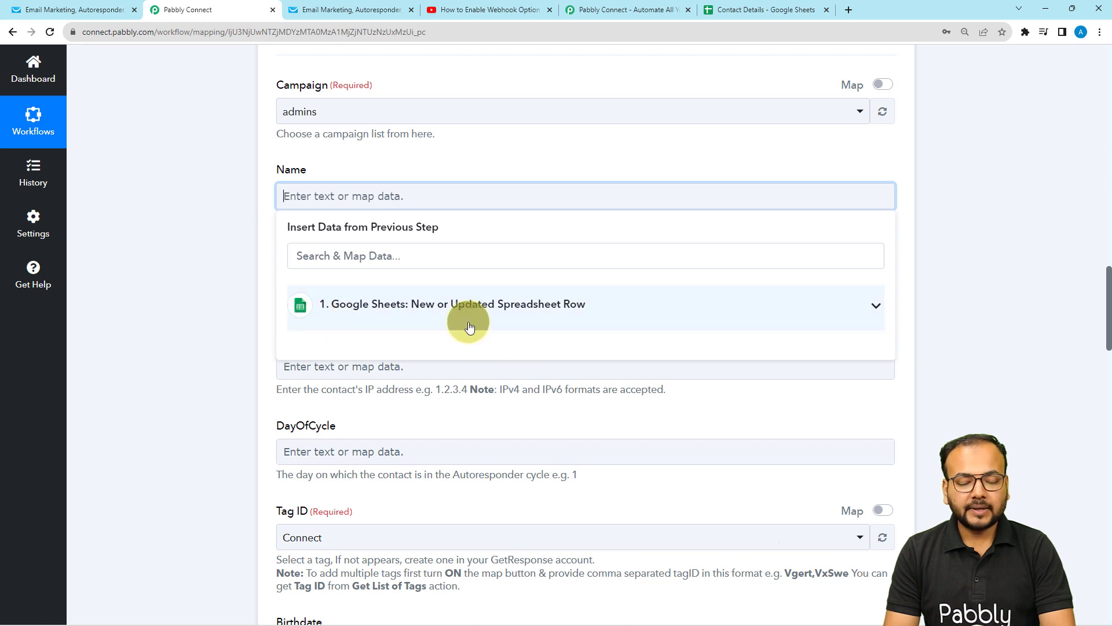
pyautogui.click(417, 325)
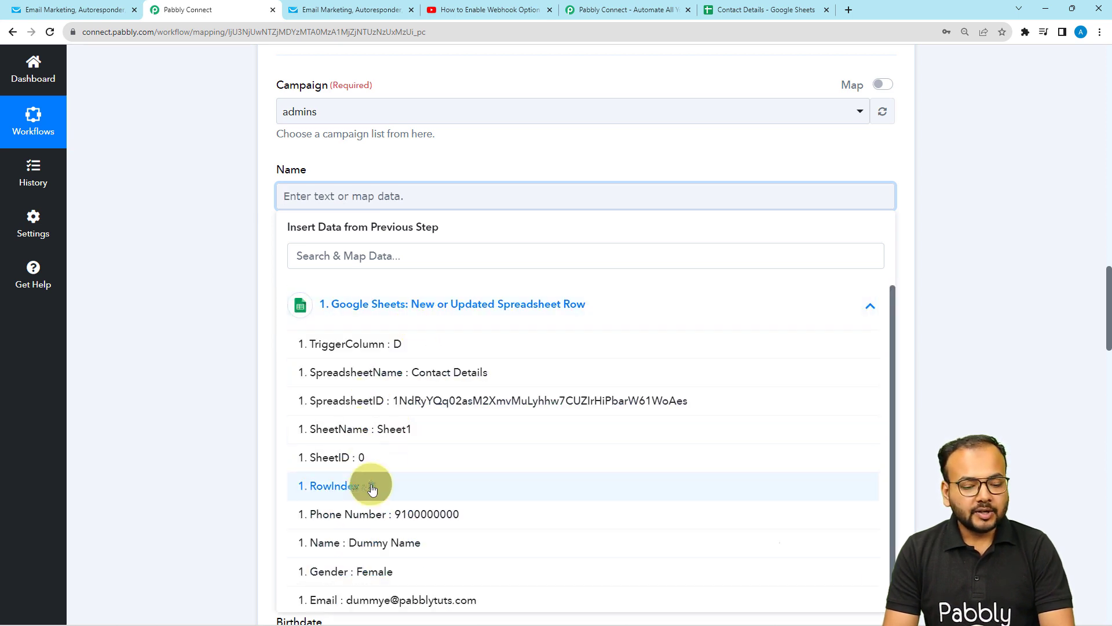
pyautogui.scroll(-1, 369, 487)
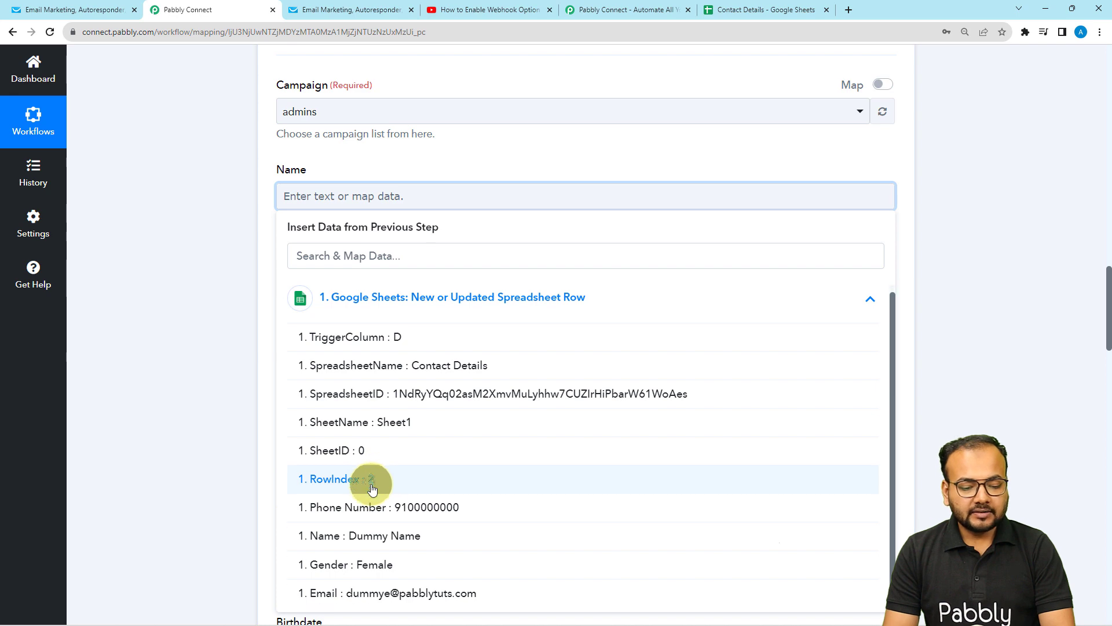
pyautogui.click(324, 535)
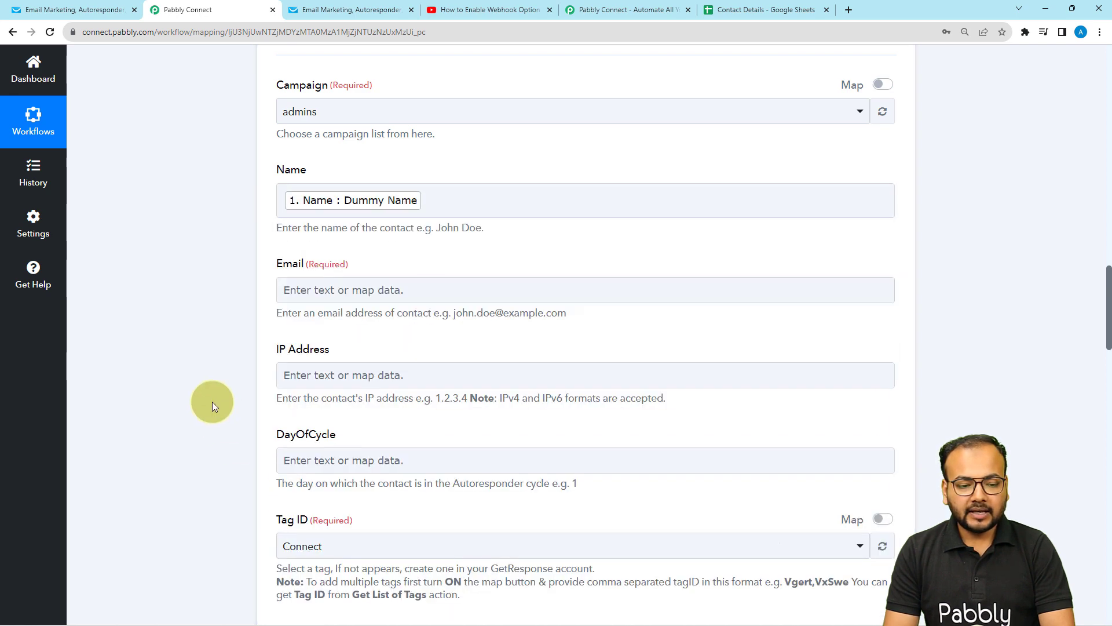
# Step: Map the GetResponse contact's required Email field to the Email value from the Google Sheets trigger
pyautogui.scroll(-3, 212, 401)
pyautogui.click(293, 125)
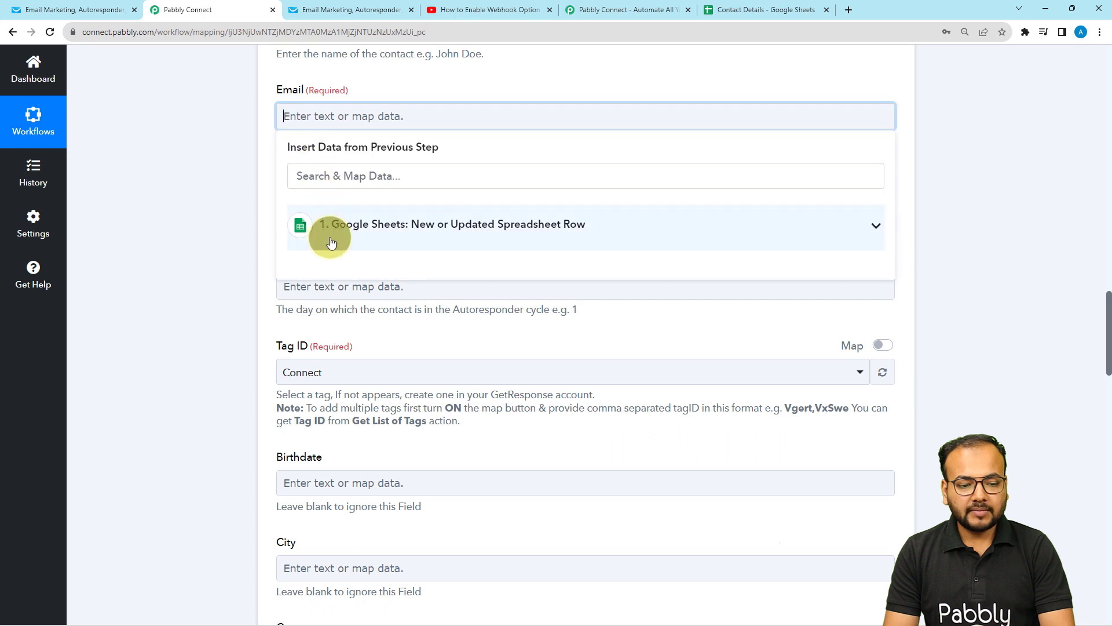
pyautogui.click(325, 231)
pyautogui.click(376, 520)
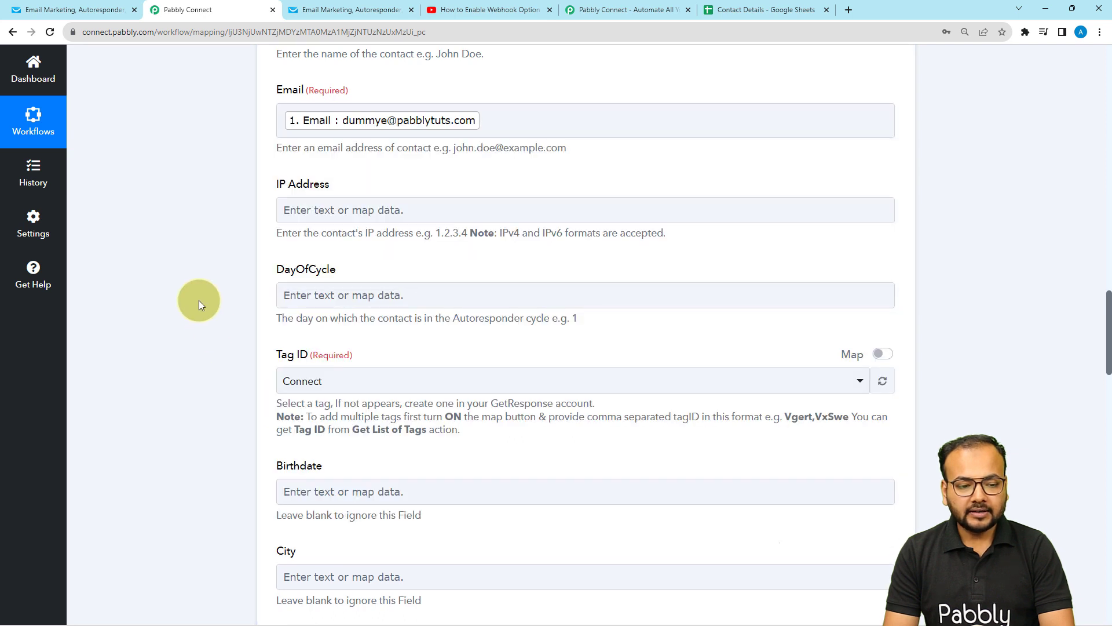
# Step: Map the GetResponse contact's Gender field to the Gender value from the Google Sheets trigger, leaving Birthdate through Fax blank
pyautogui.scroll(-3, 199, 301)
pyautogui.scroll(-1, 199, 300)
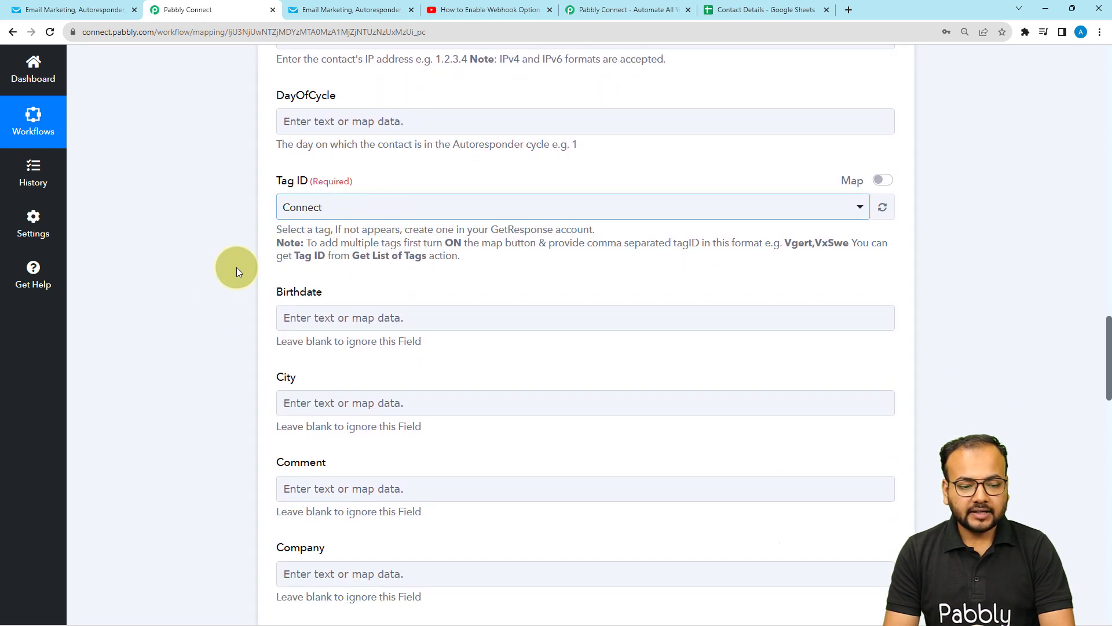
pyautogui.scroll(-1, 236, 267)
pyautogui.scroll(-4, 239, 225)
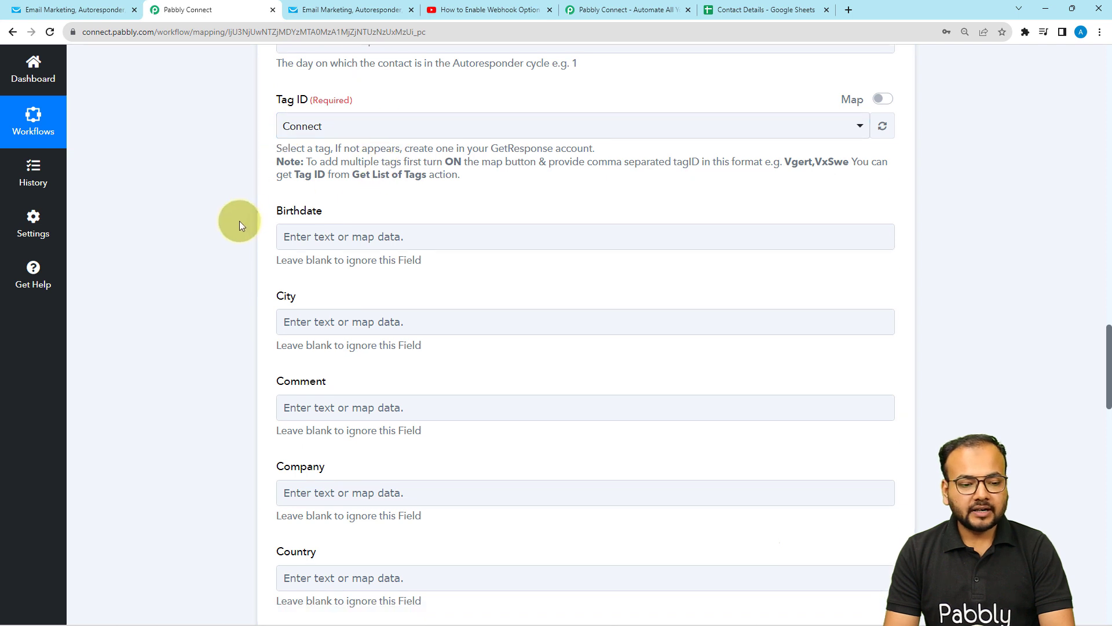
pyautogui.scroll(-2, 240, 224)
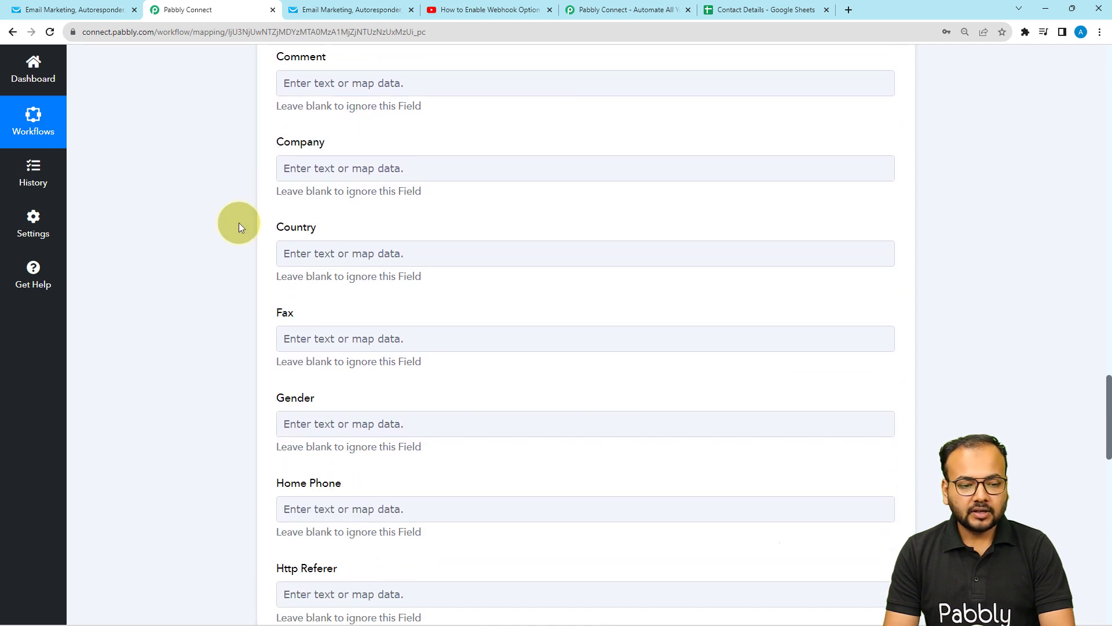
pyautogui.scroll(-2, 240, 226)
pyautogui.scroll(-1, 240, 228)
pyautogui.click(302, 250)
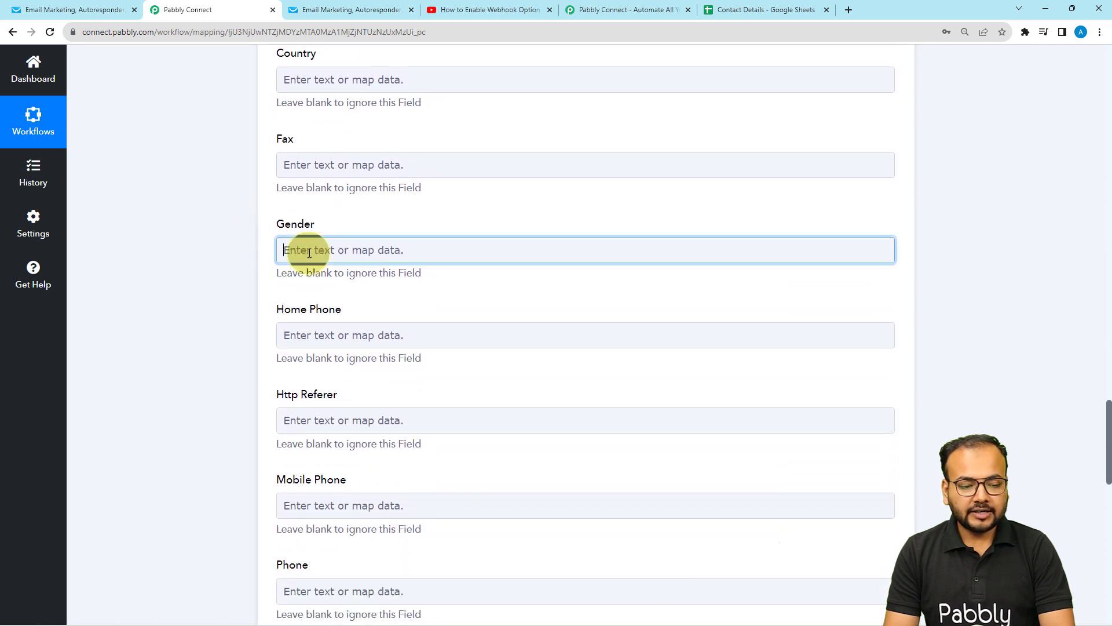
pyautogui.click(329, 359)
pyautogui.scroll(-1, 396, 533)
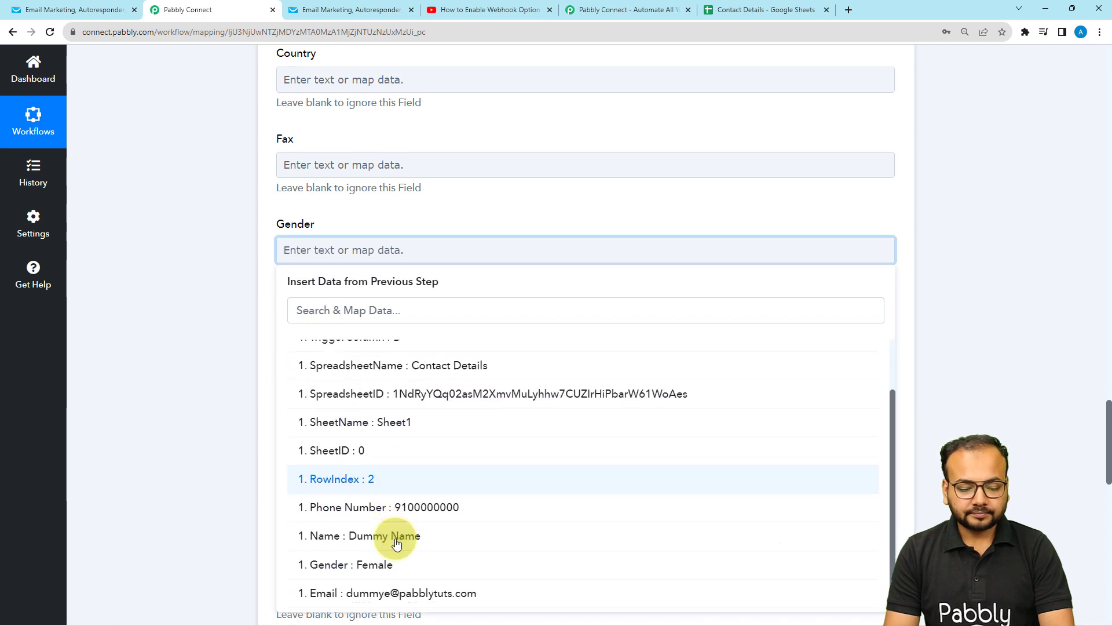
pyautogui.click(376, 563)
pyautogui.click(210, 374)
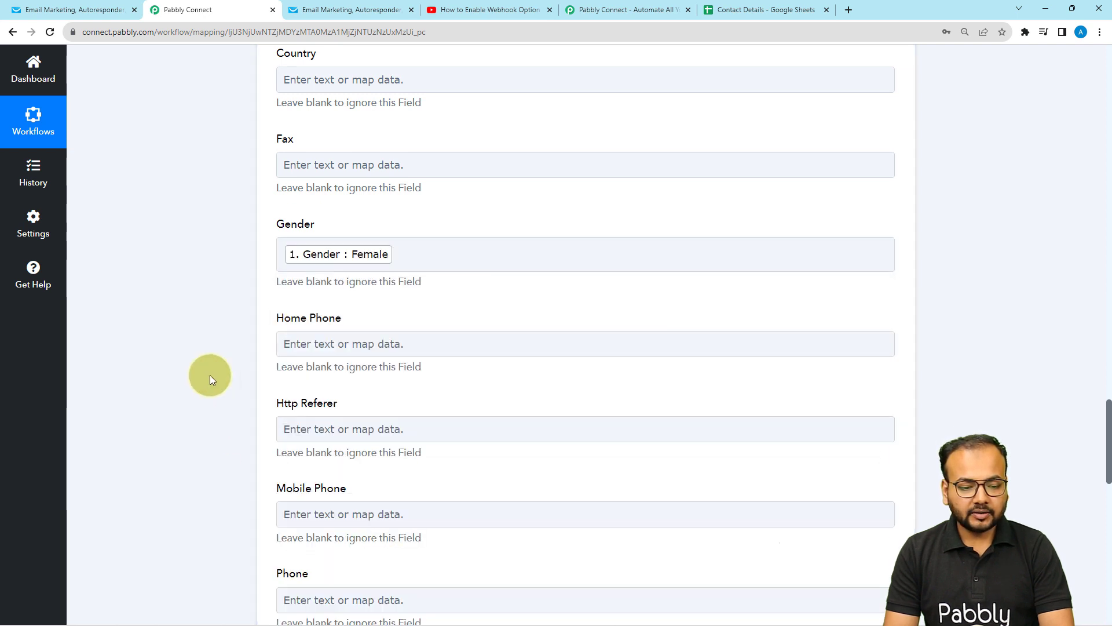
pyautogui.scroll(-2, 210, 375)
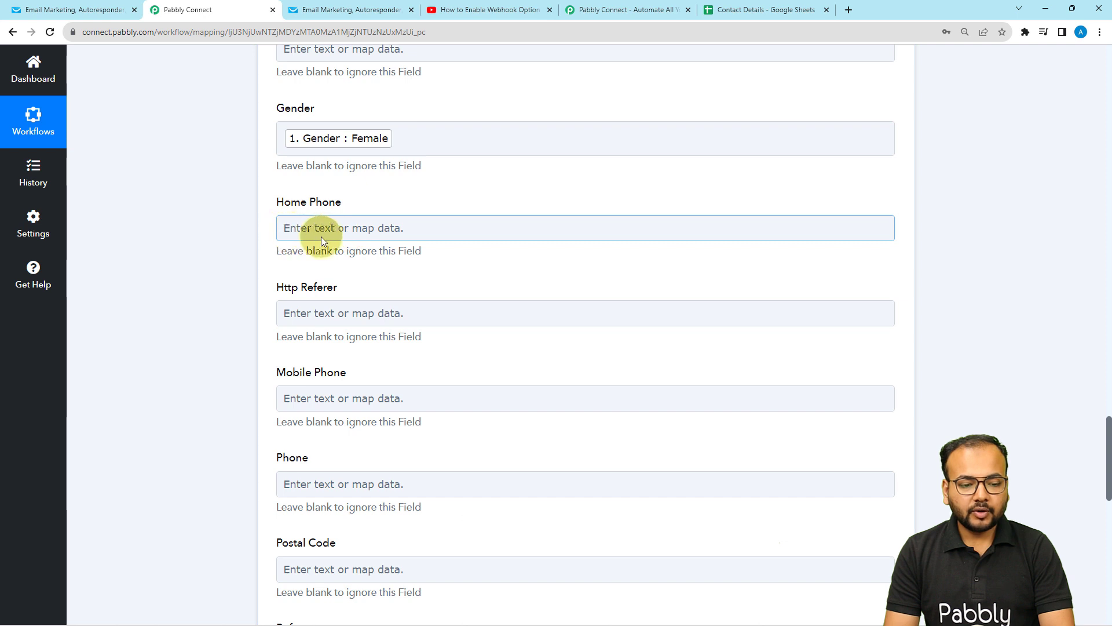
pyautogui.click(324, 233)
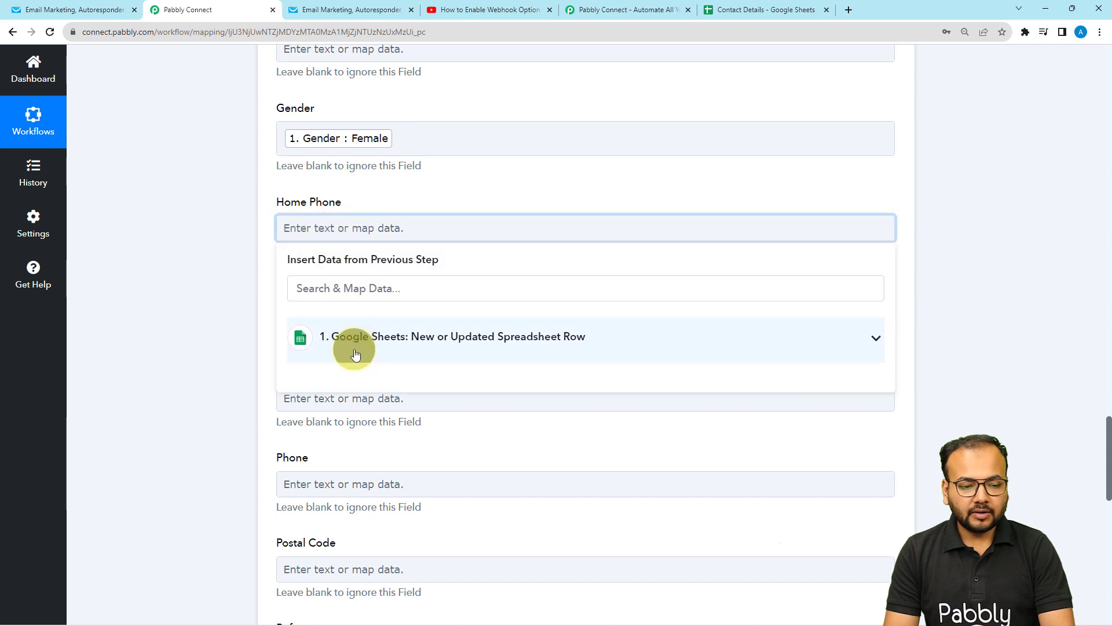
pyautogui.middleClick(179, 342)
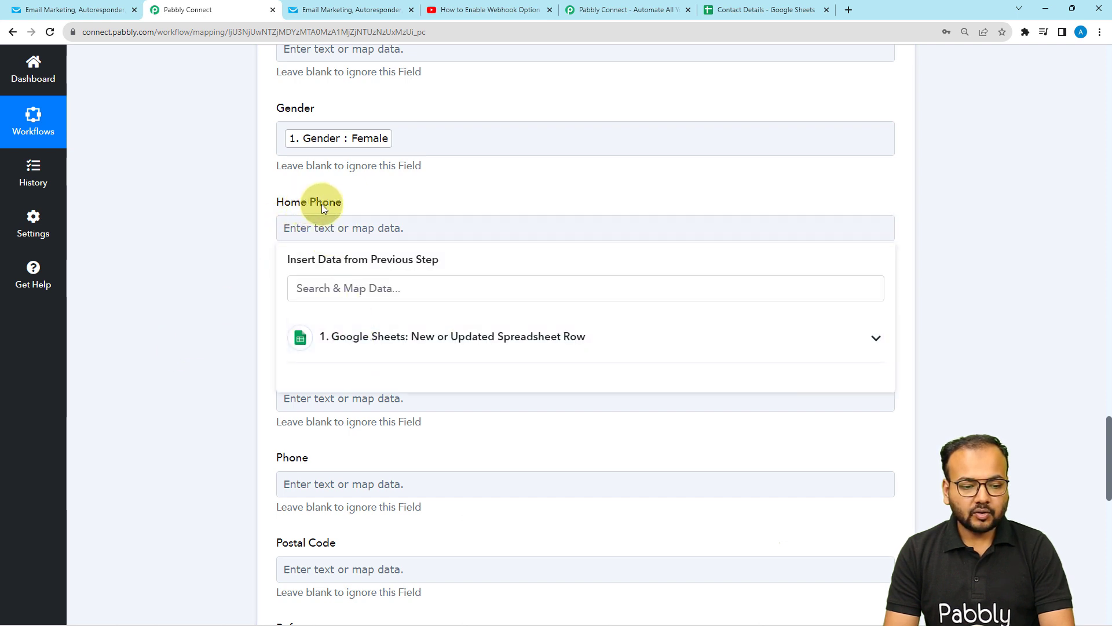
pyautogui.click(242, 241)
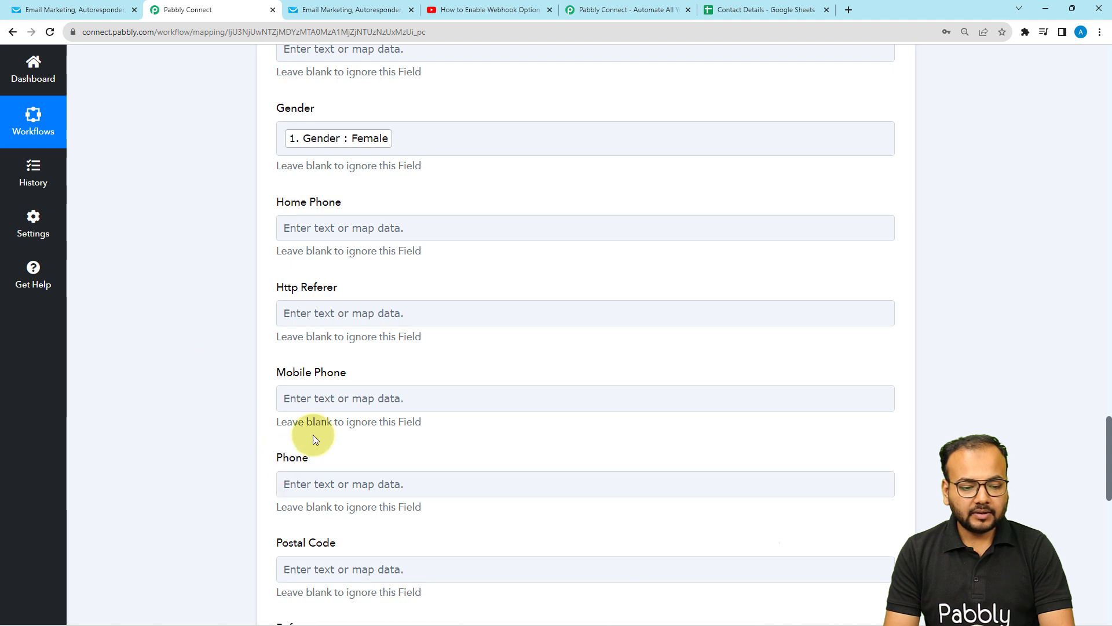
# Step: Map the GetResponse contact's Mobile Phone field to the Phone Number value from the Google Sheets trigger
pyautogui.click(322, 396)
pyautogui.scroll(-2, 321, 396)
pyautogui.click(353, 386)
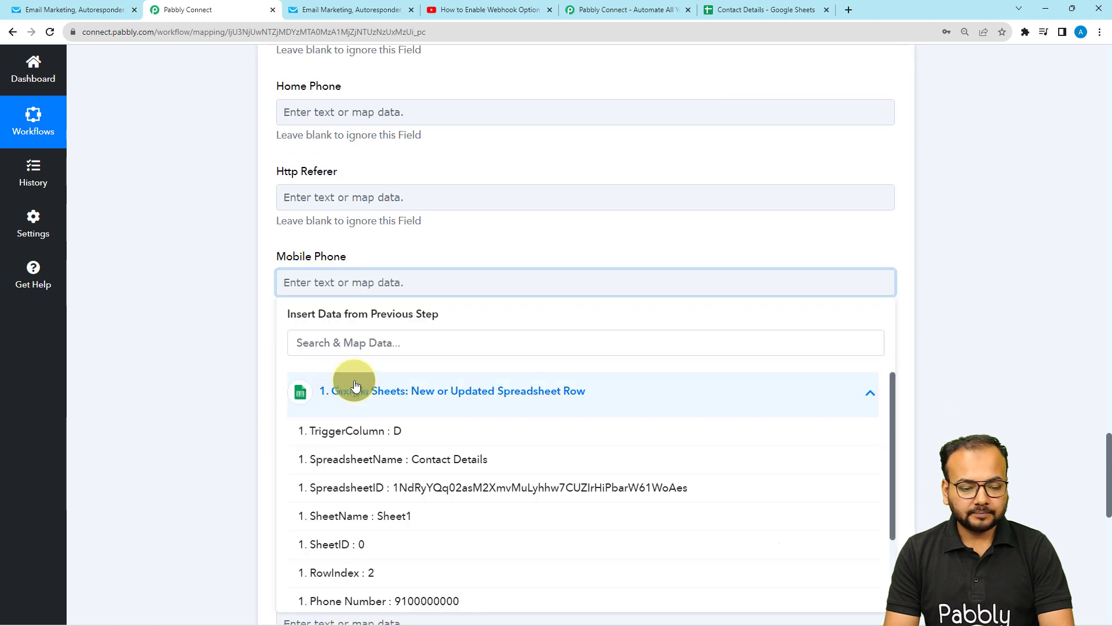
pyautogui.scroll(-1, 401, 578)
pyautogui.scroll(-2, 401, 578)
pyautogui.click(400, 509)
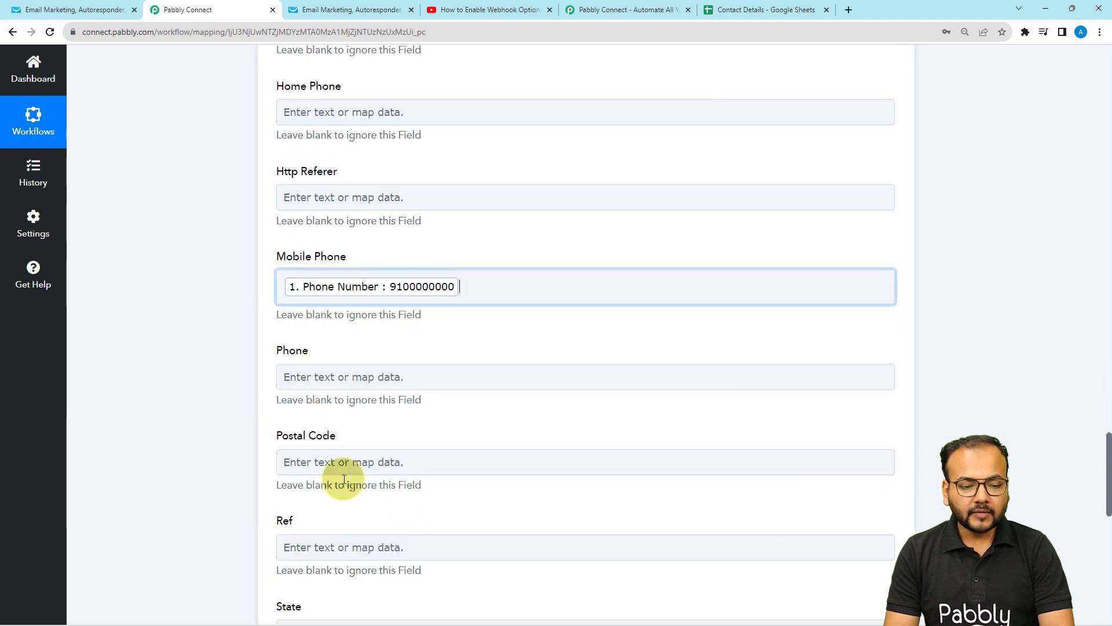
pyautogui.click(220, 385)
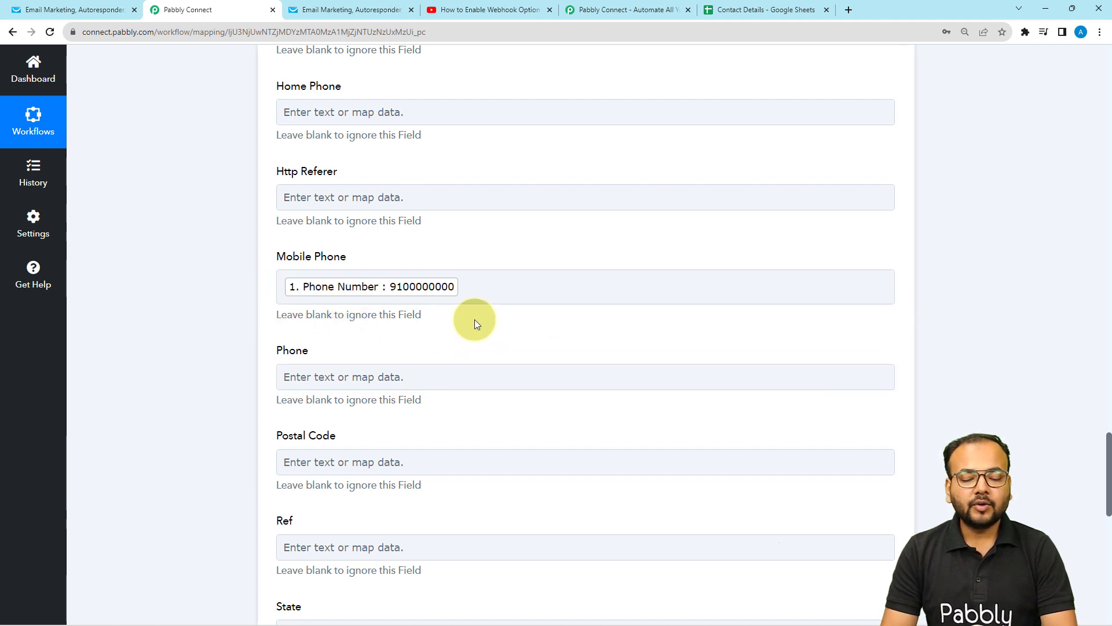
# Step: Add a plus sign in front of the mapped Phone Number in the Mobile Phone field
pyautogui.click(285, 292)
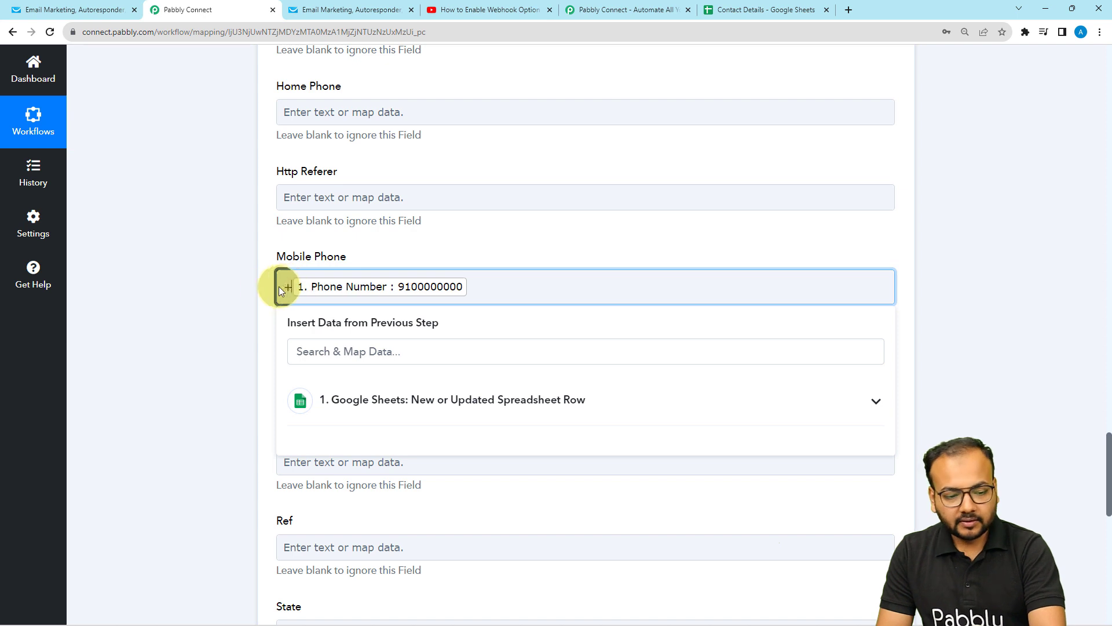
pyautogui.click(238, 294)
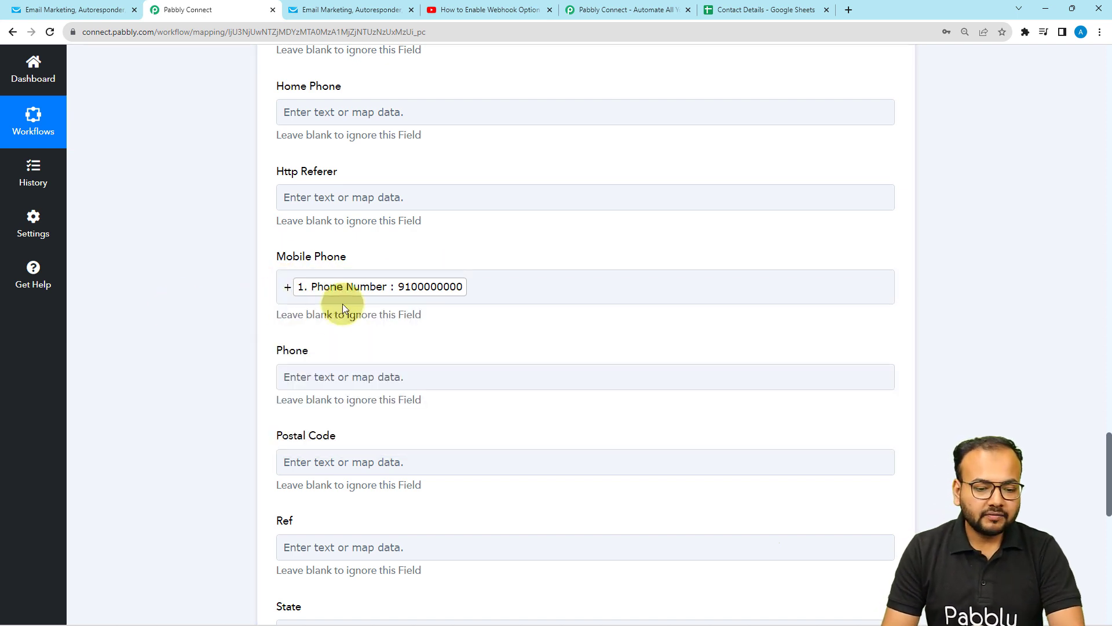
pyautogui.click(387, 283)
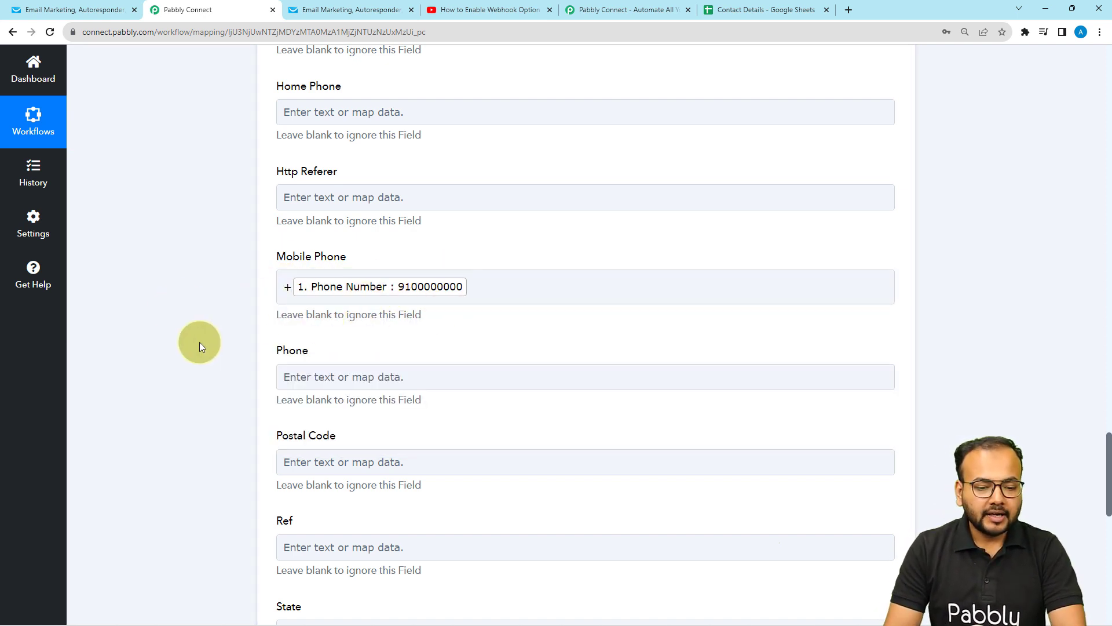
# Step: Save the Create Contact action with a test request, then compare its response with the phone number in the Contact Details sheet
pyautogui.scroll(-1, 199, 342)
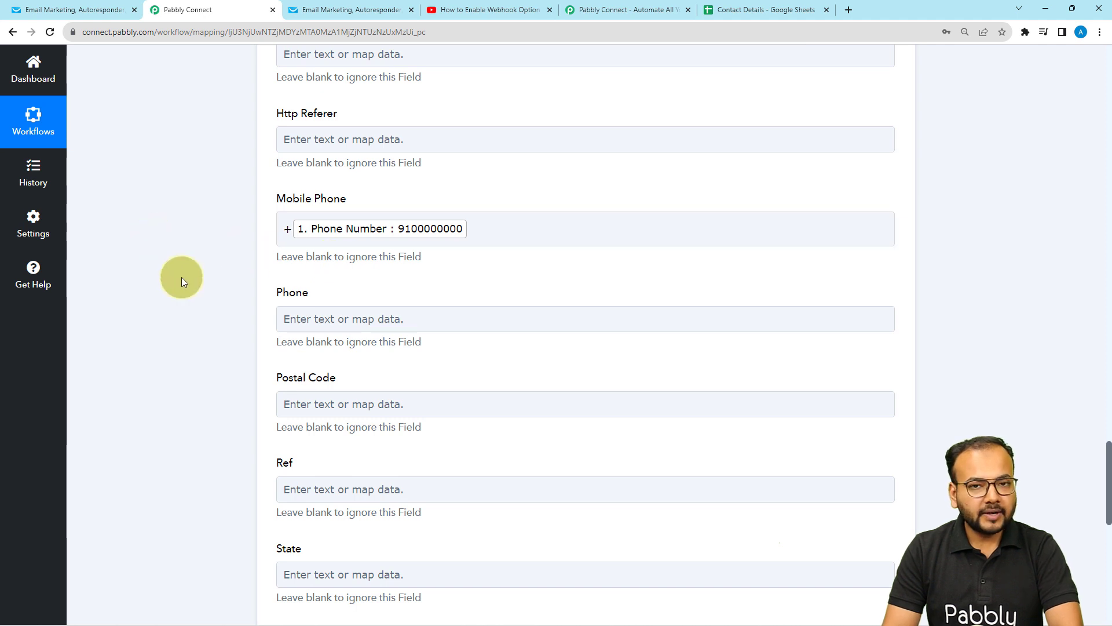
pyautogui.scroll(-10, 182, 277)
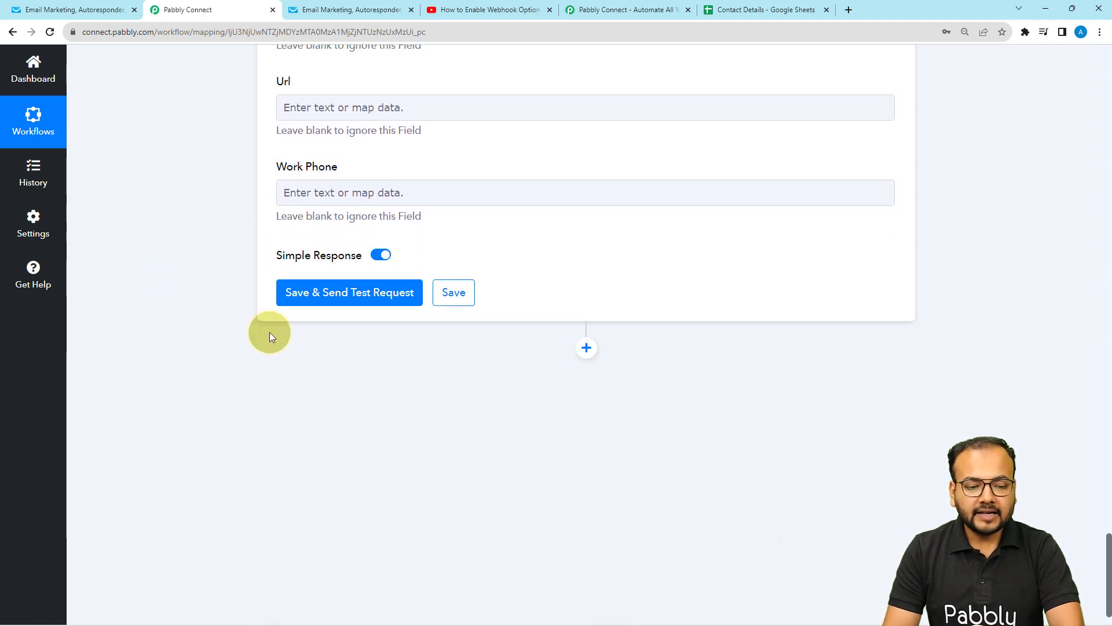
pyautogui.click(325, 294)
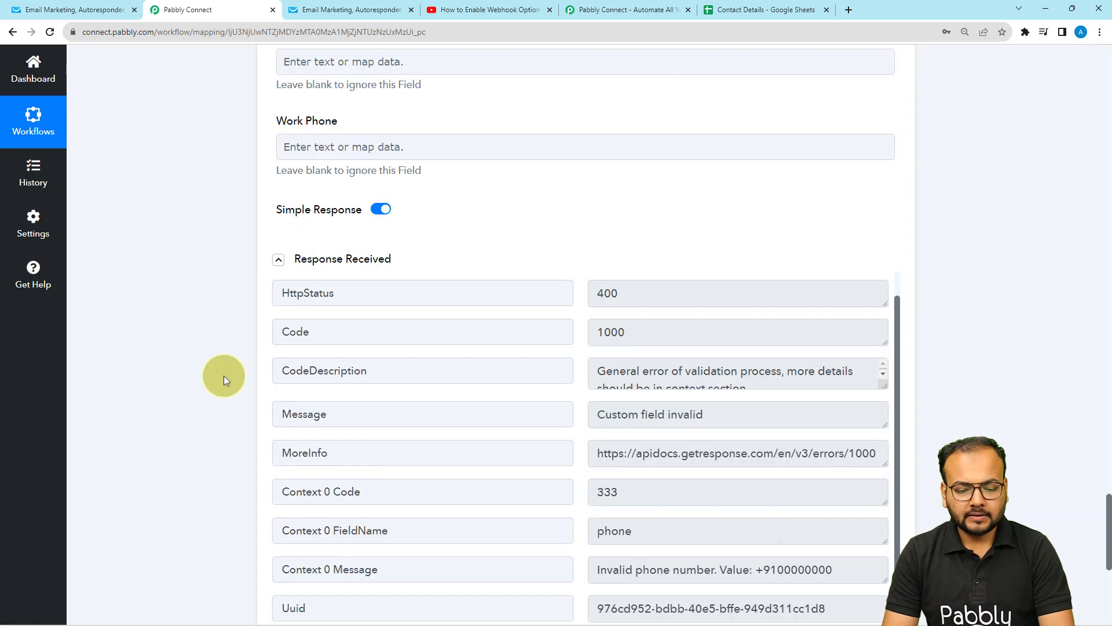
pyautogui.scroll(-1, 224, 375)
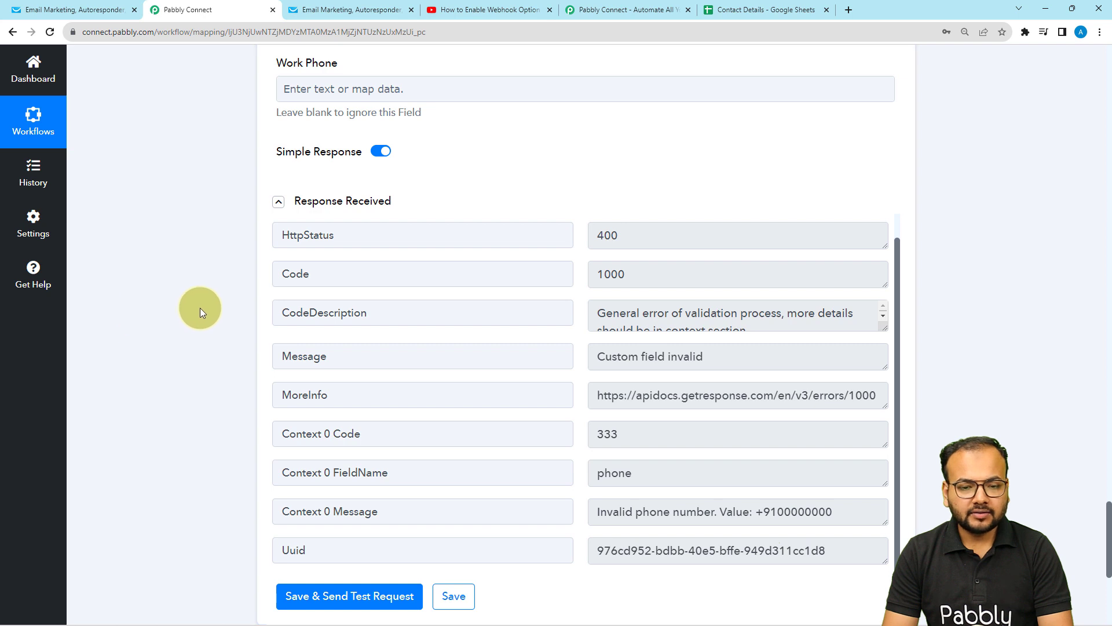
pyautogui.click(733, 7)
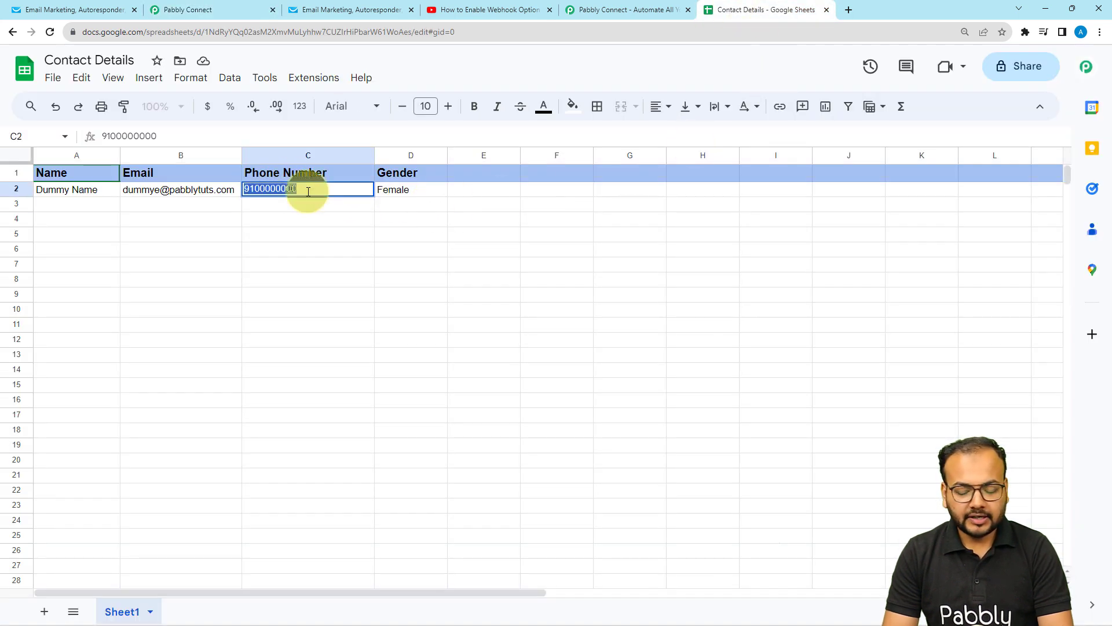
pyautogui.click(206, 10)
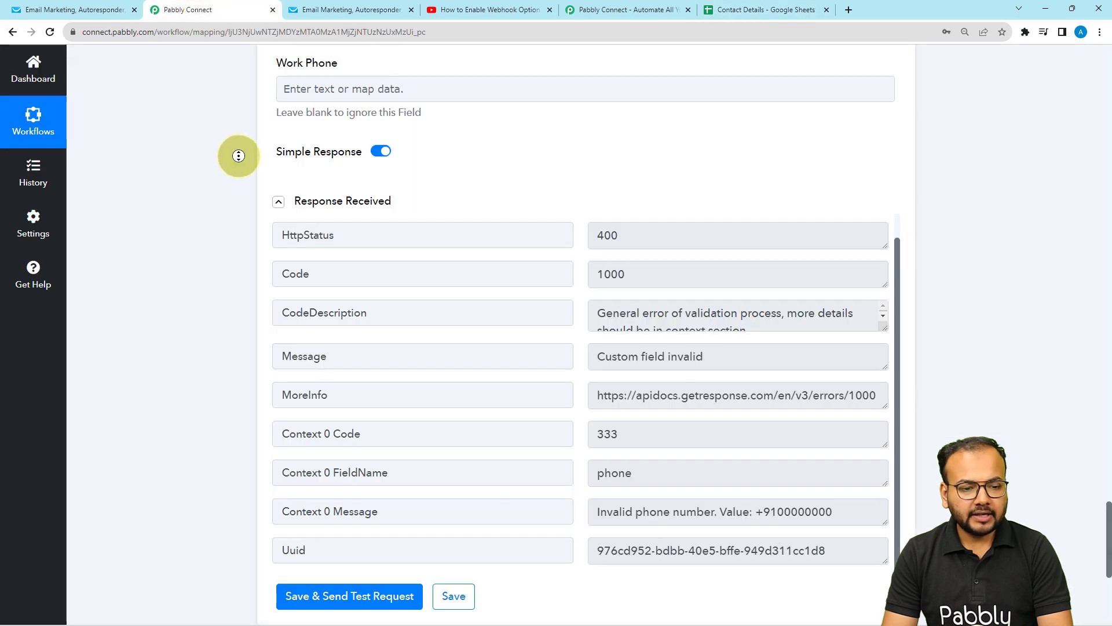
# Step: Re-capture the Google Sheets trigger's webhook response after replacing the row 2 phone number in the Contact Details sheet with a valid one
pyautogui.scroll(20, 239, 155)
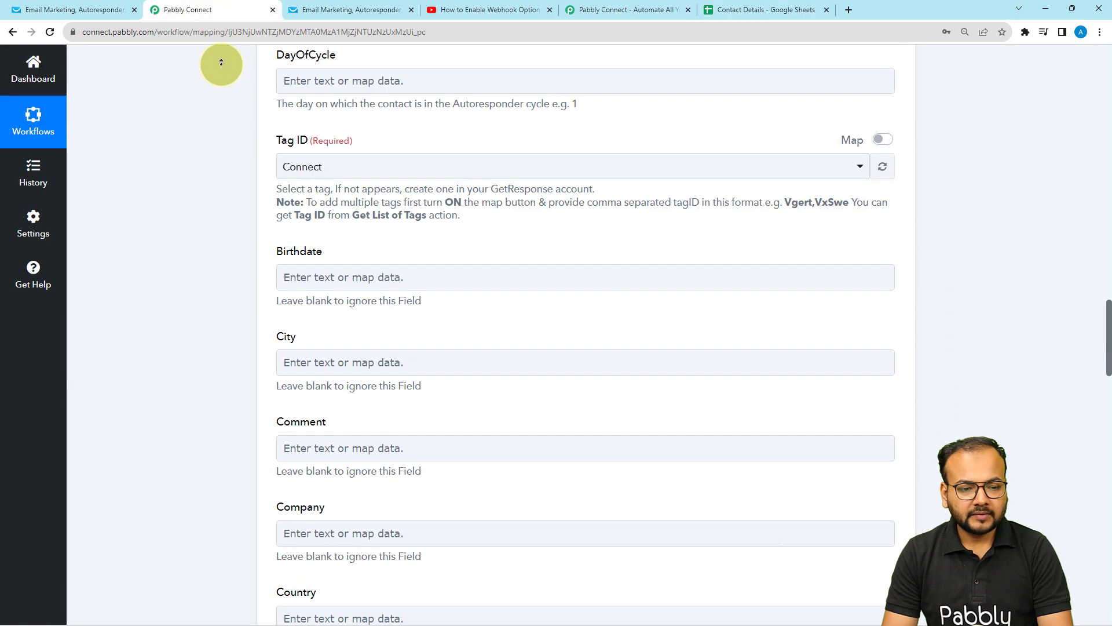
pyautogui.scroll(20, 222, 62)
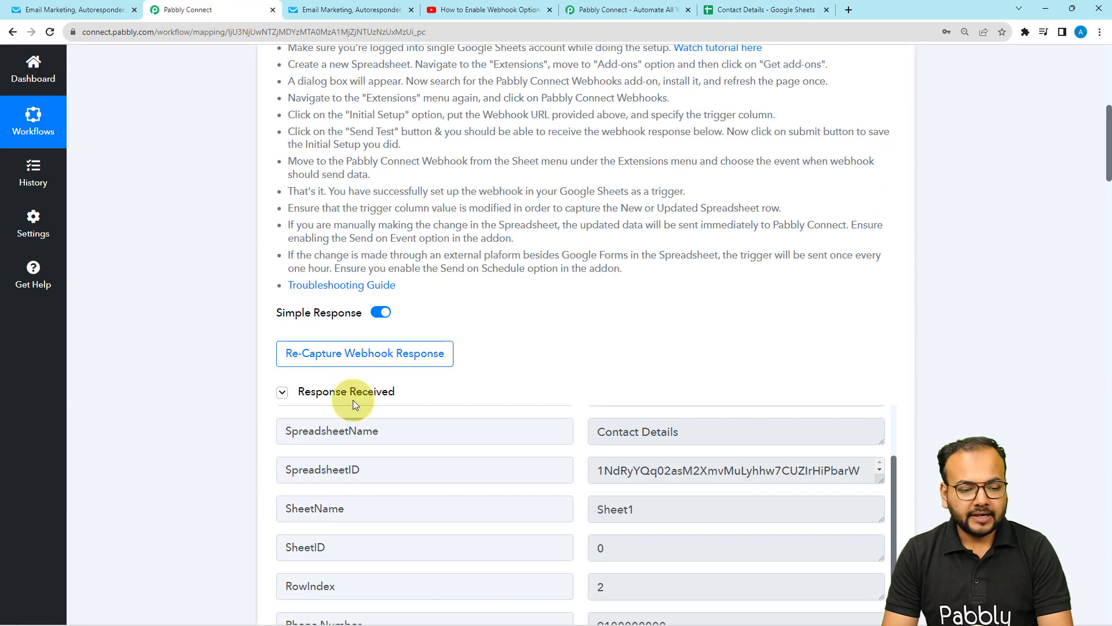
pyautogui.click(355, 353)
pyautogui.click(509, 416)
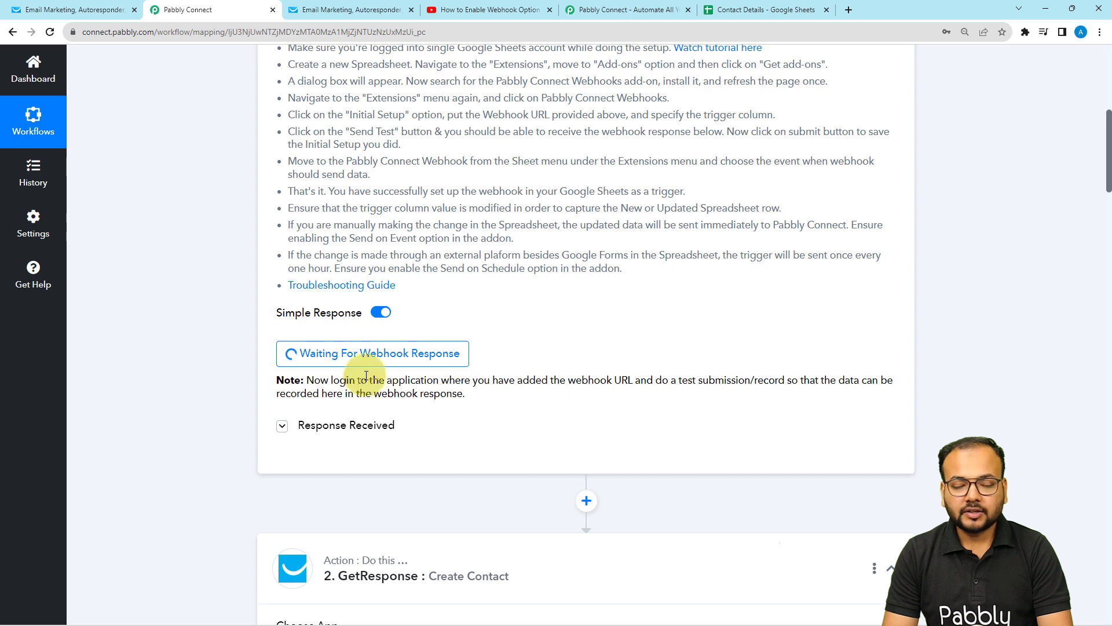
pyautogui.click(735, 10)
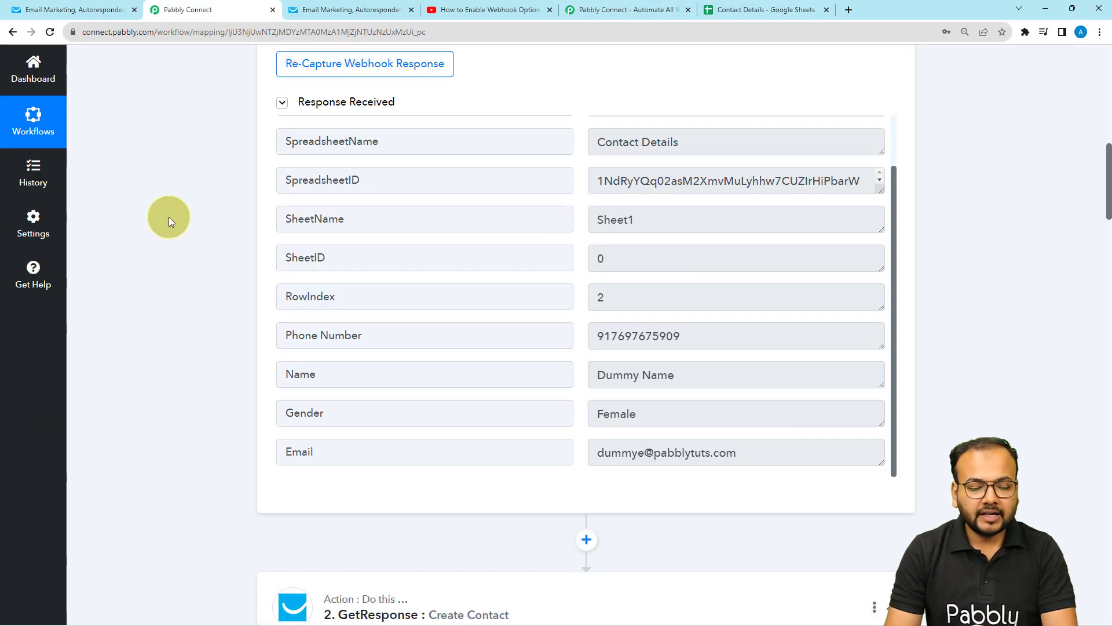
# Step: Map the GetResponse contact's Phone field to the trigger's Phone Number value, placed after the plus sign
pyautogui.scroll(-12, 169, 217)
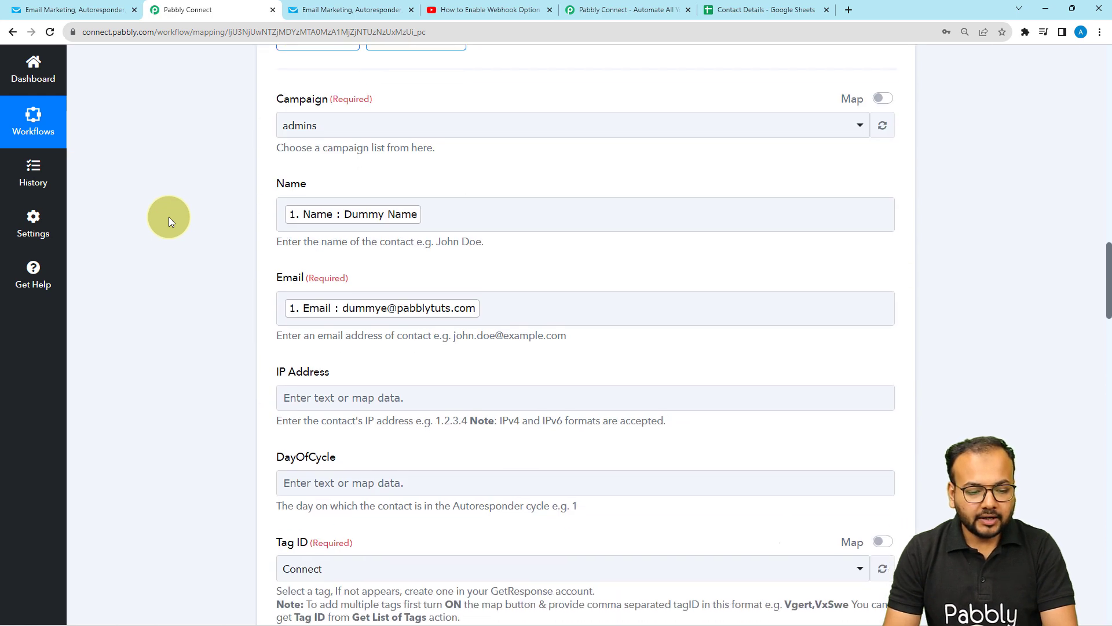
pyautogui.scroll(-10, 168, 216)
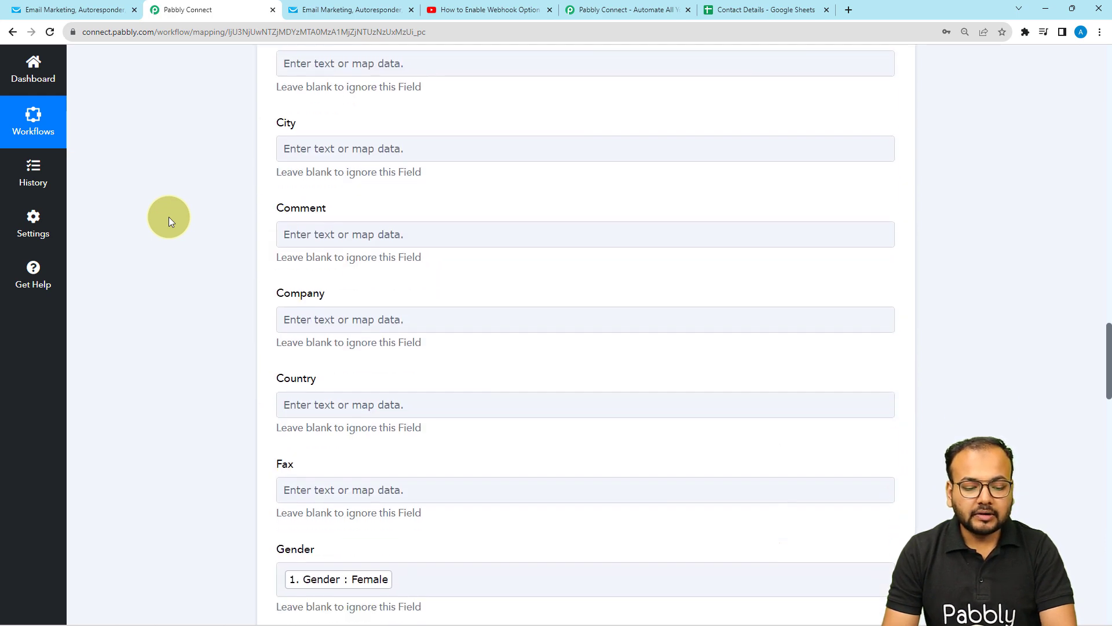
pyautogui.scroll(-10, 168, 217)
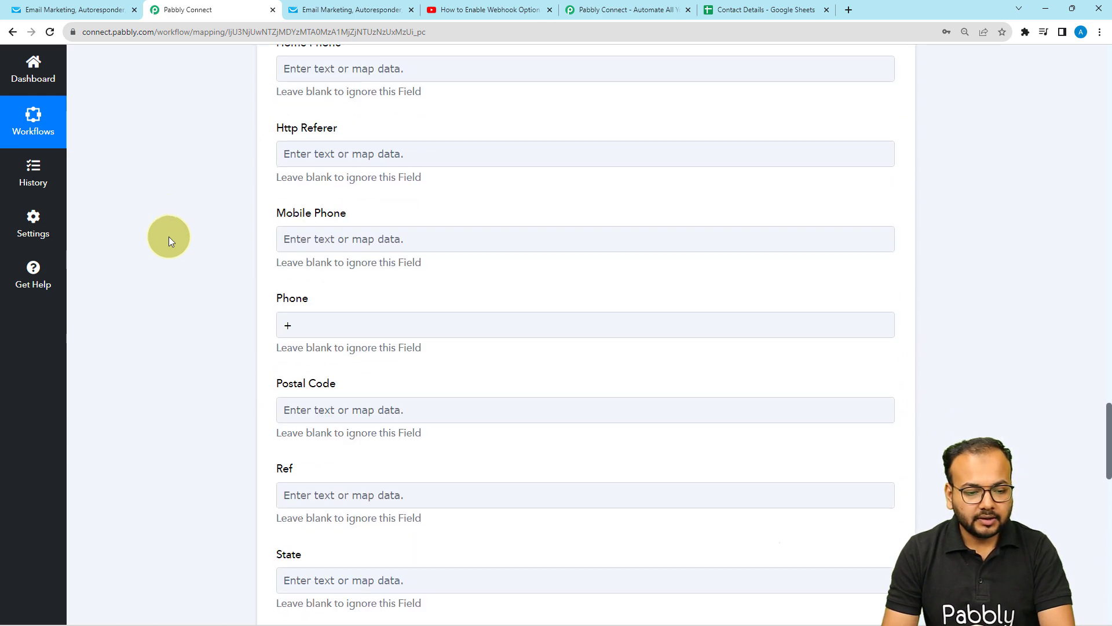
pyautogui.click(318, 326)
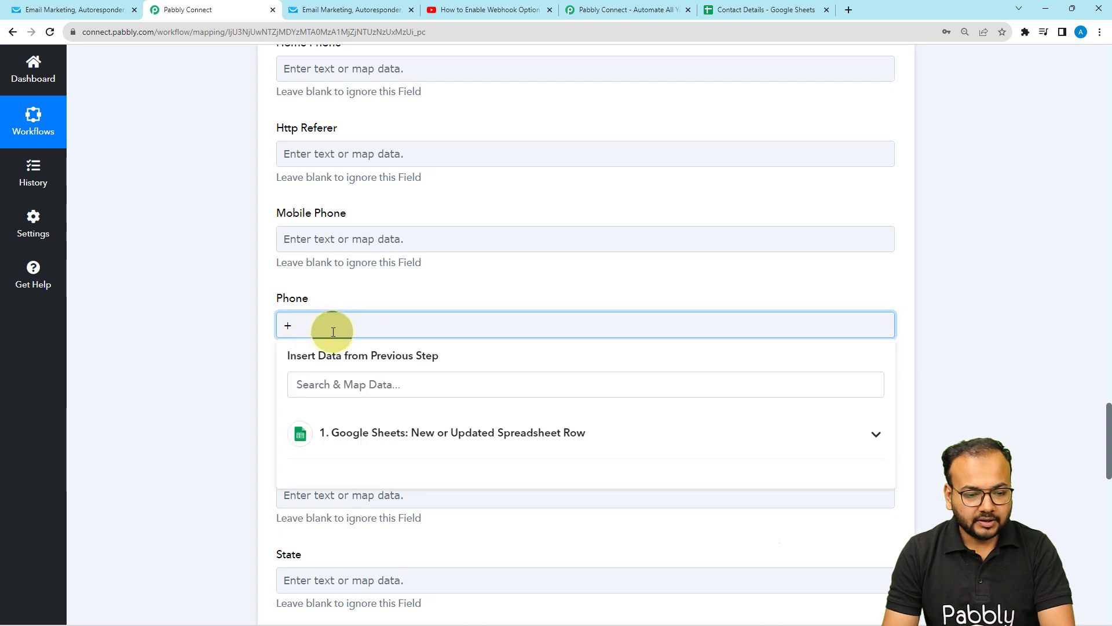
pyautogui.click(418, 429)
pyautogui.scroll(-3, 335, 452)
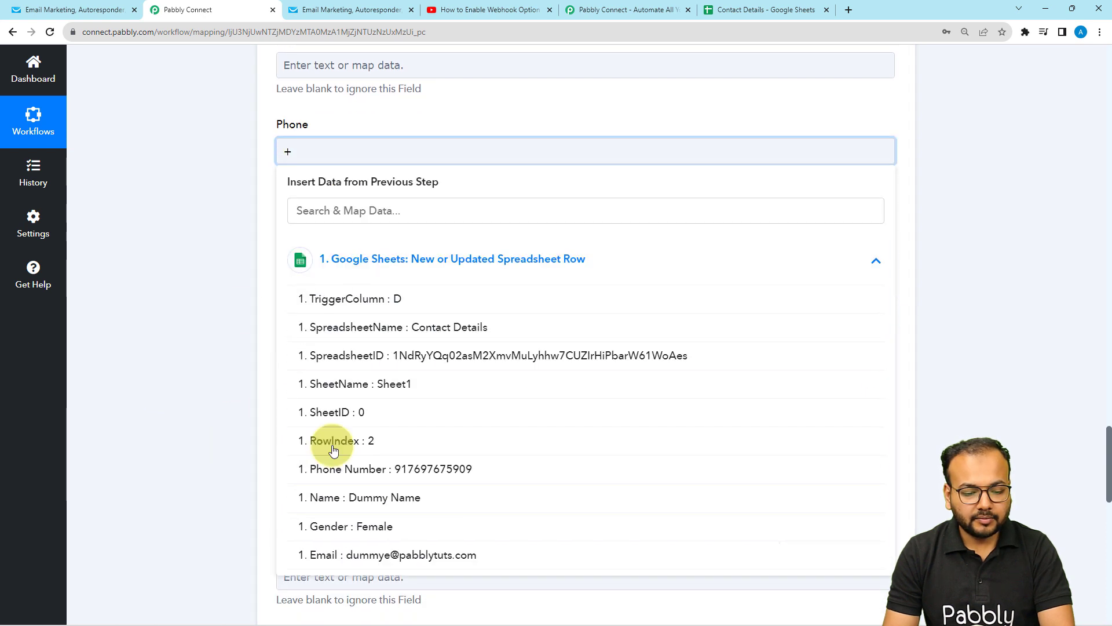
pyautogui.click(453, 470)
pyautogui.click(216, 302)
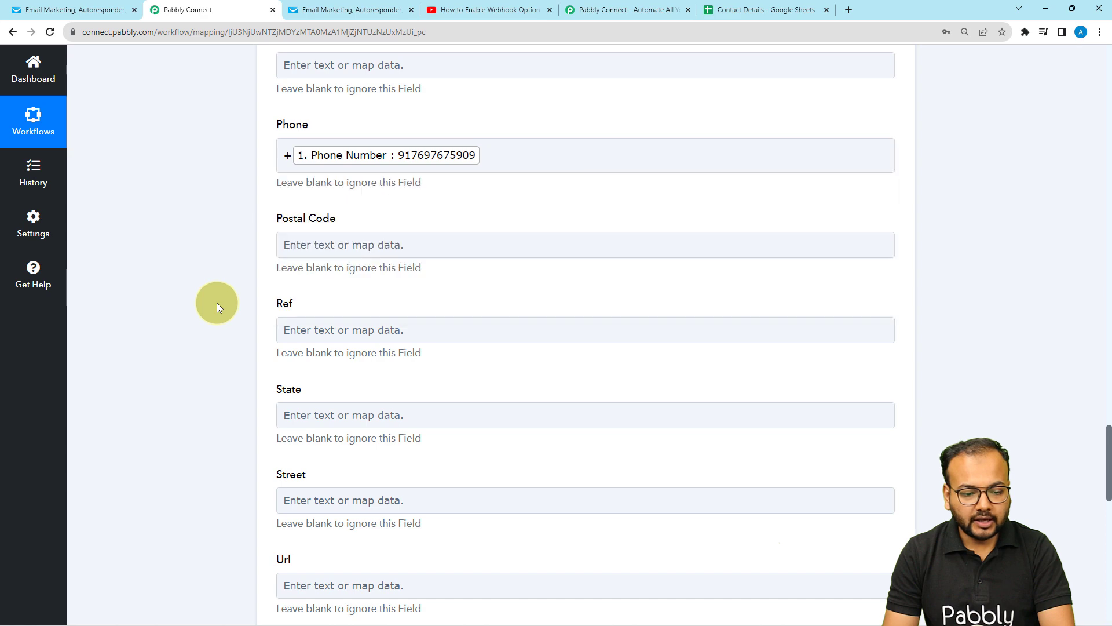
# Step: Save the Create Contact action with a test request and refresh the GetResponse contacts list to check for the new contact
pyautogui.scroll(-13, 217, 302)
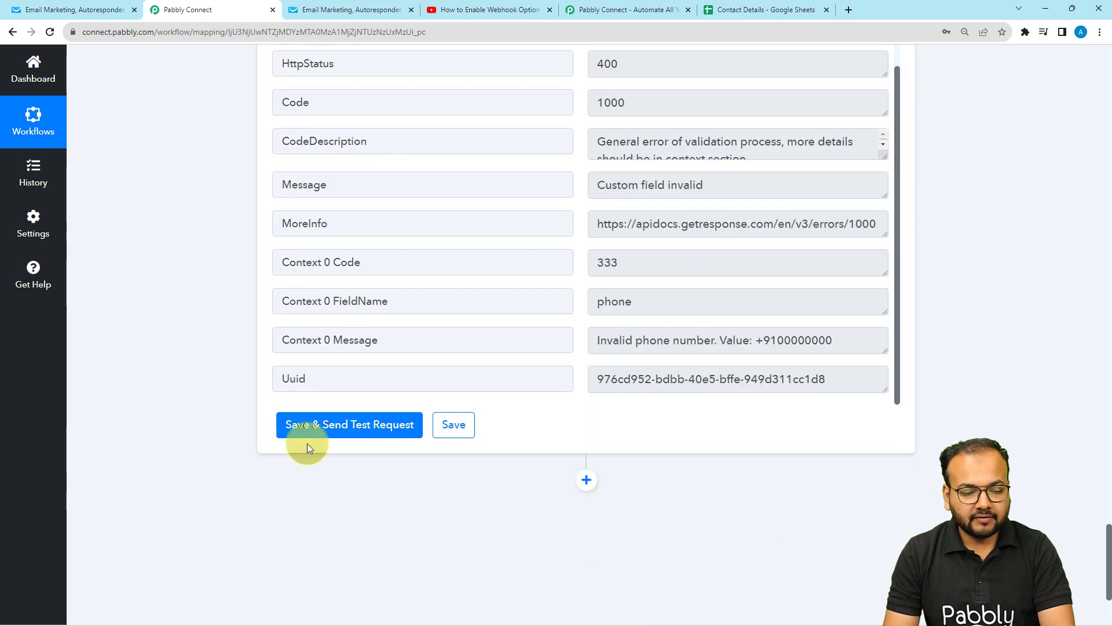
pyautogui.click(304, 433)
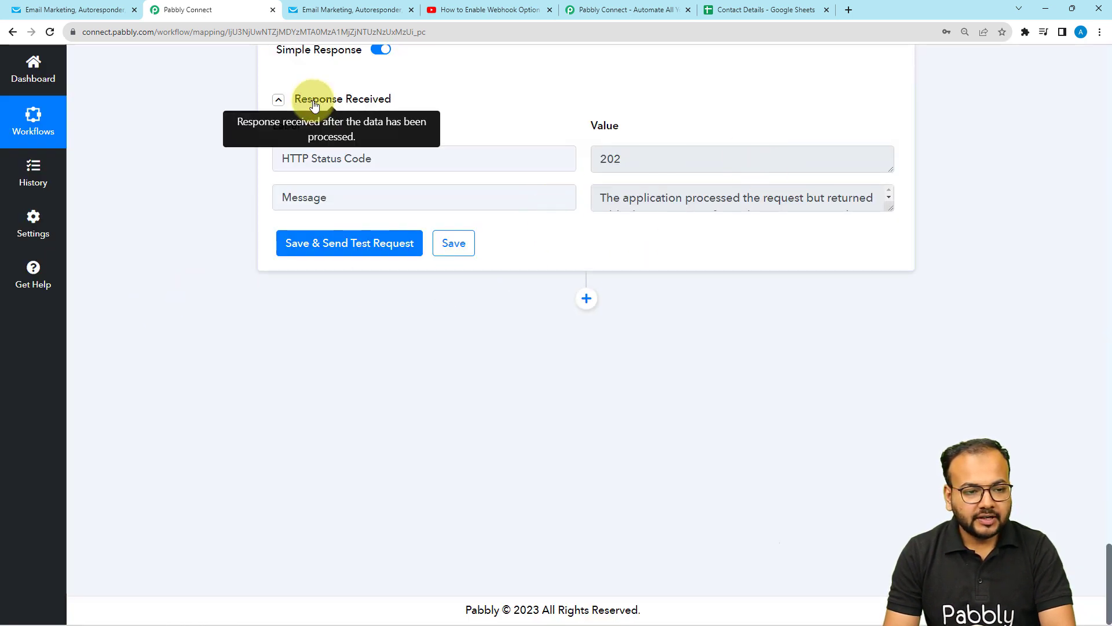
pyautogui.click(89, 9)
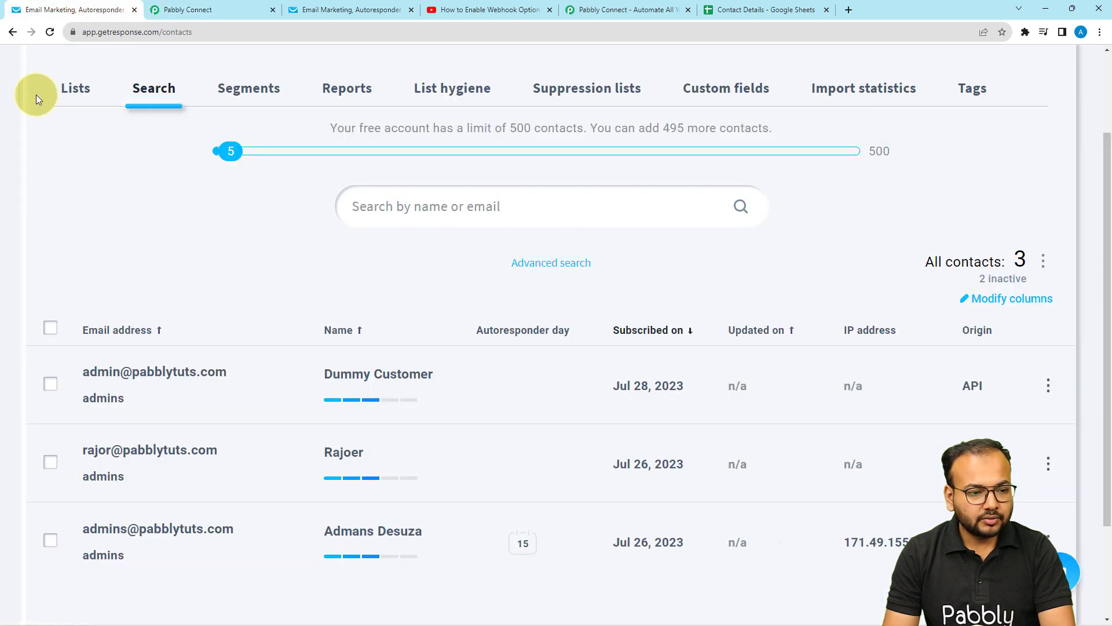
pyautogui.click(50, 33)
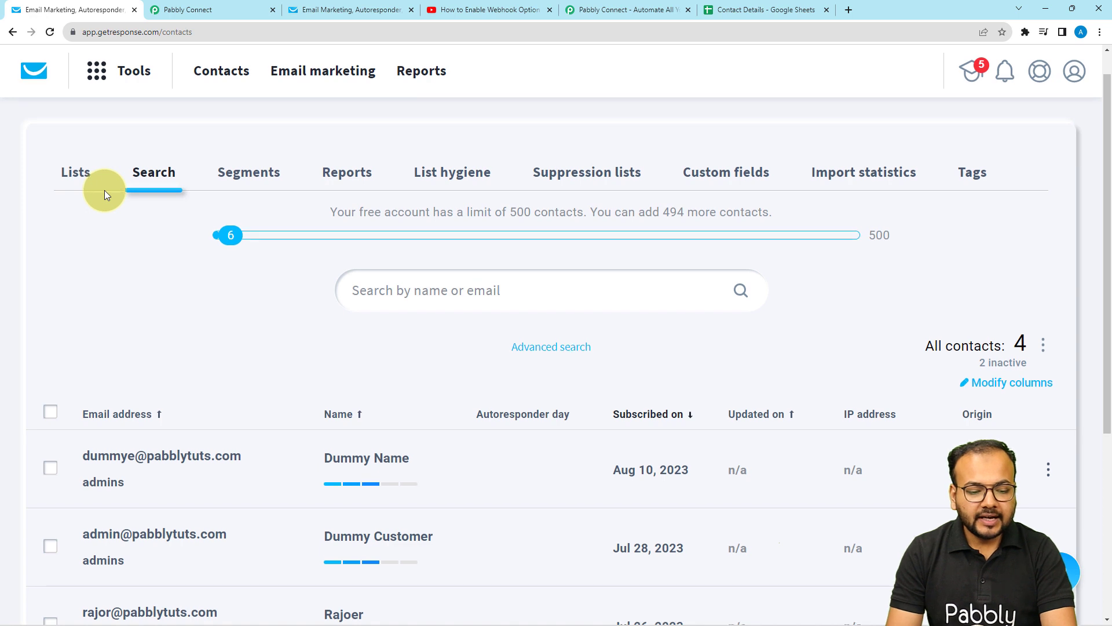
pyautogui.scroll(-1, 105, 190)
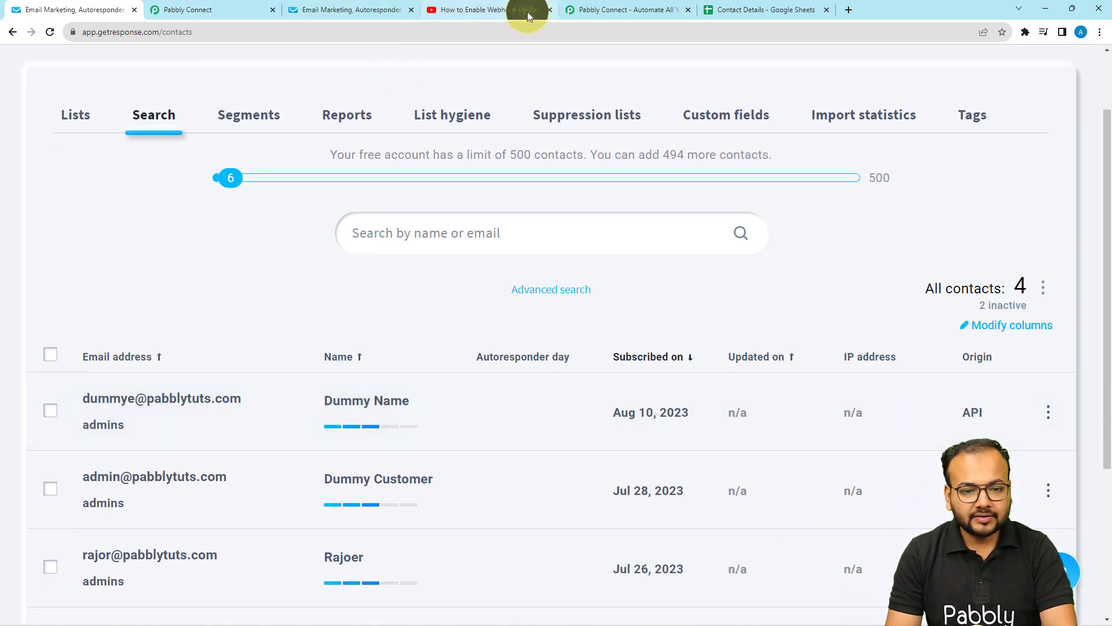
# Step: Compare the sheet's row 2 with the newly added GetResponse contact, examining its name, email, phone, gender and tag
pyautogui.click(725, 12)
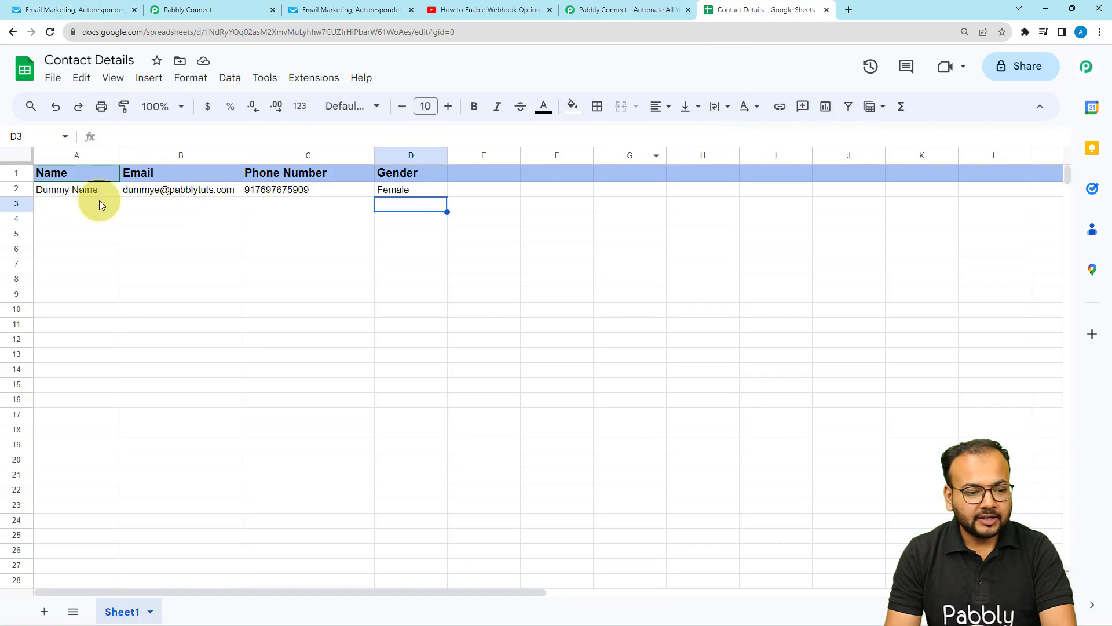
pyautogui.click(98, 11)
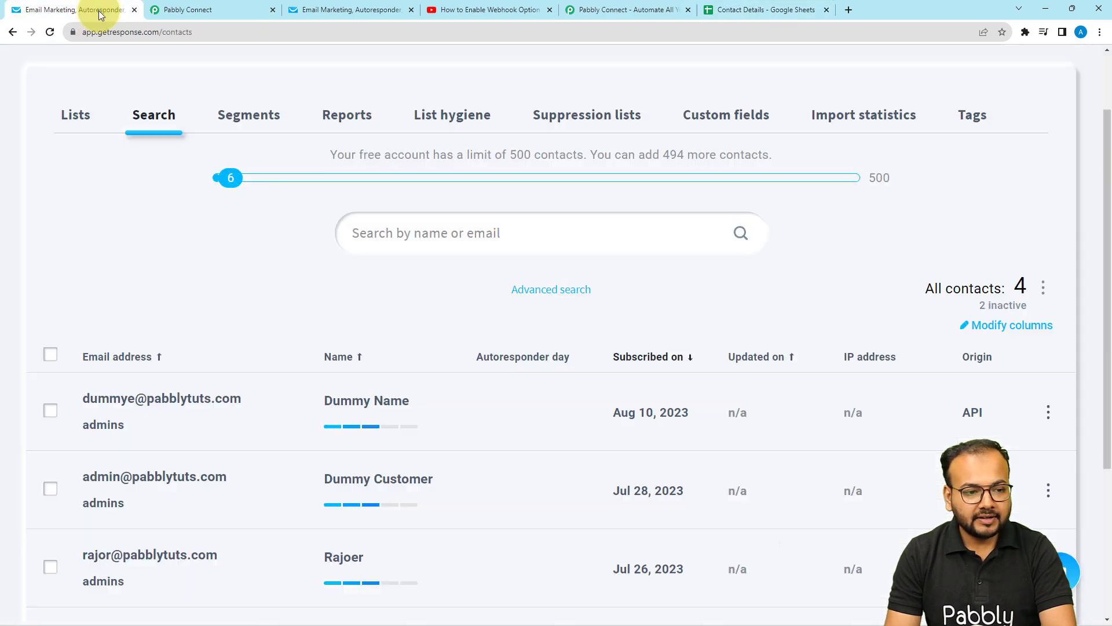
pyautogui.click(154, 398)
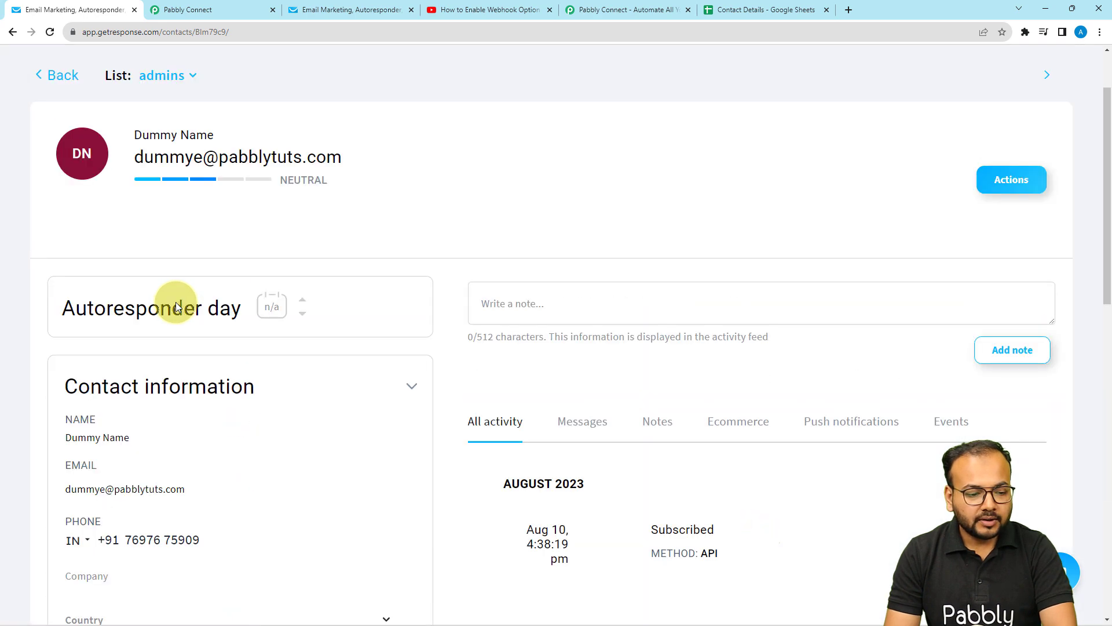
pyautogui.scroll(-2, 177, 302)
pyautogui.scroll(-3, 177, 302)
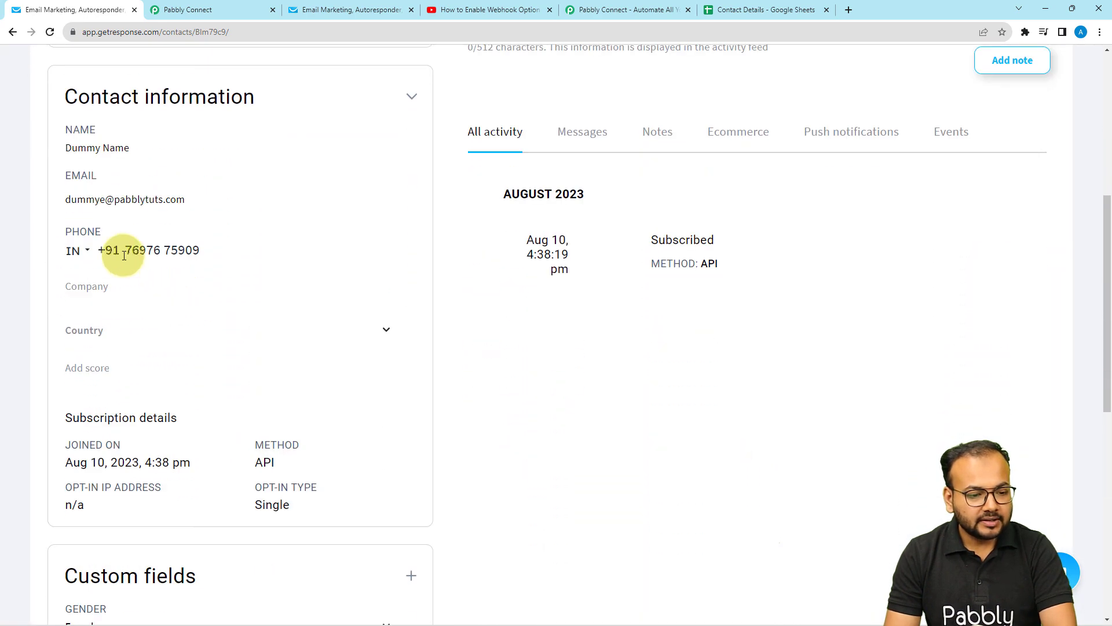
pyautogui.scroll(-3, 147, 417)
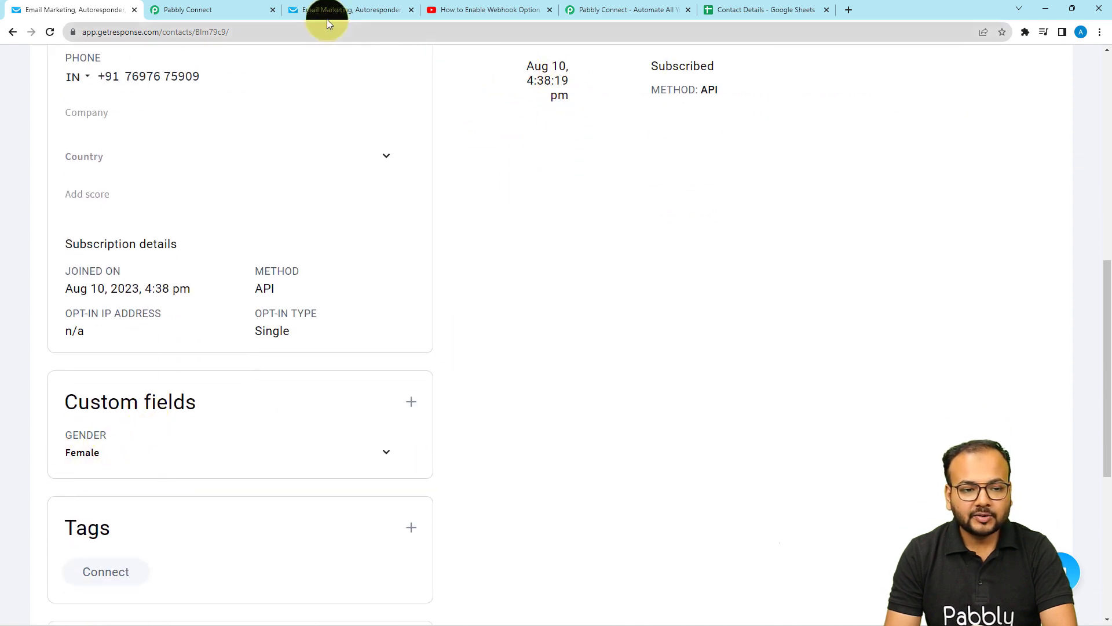
# Step: Add an API by Pabbly action after the GetResponse step, with POST as the action event
pyautogui.click(239, 4)
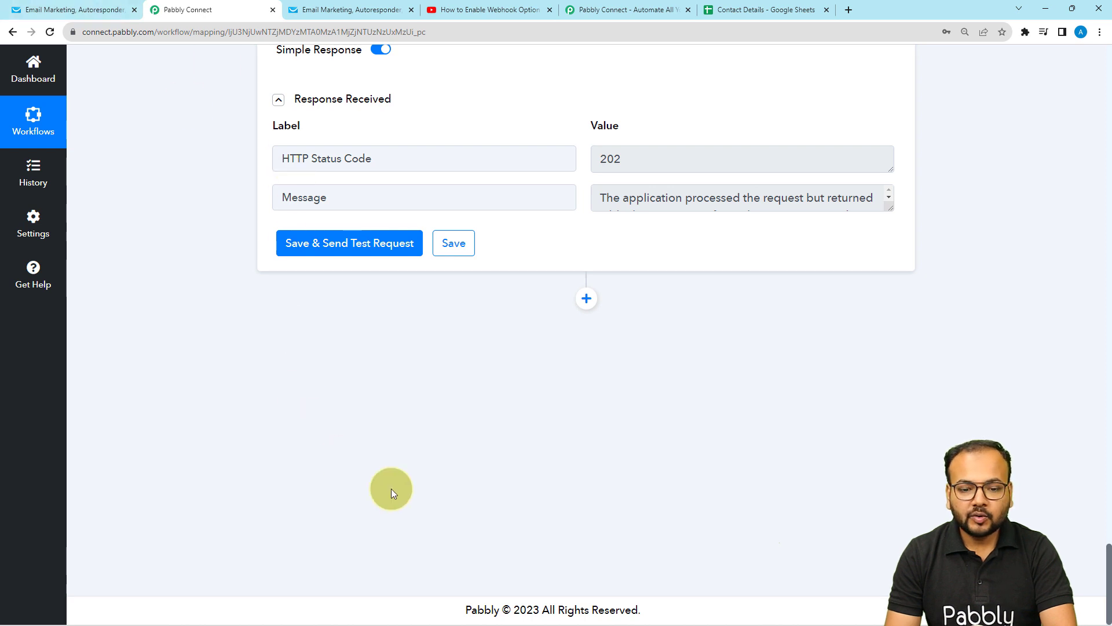
pyautogui.click(587, 299)
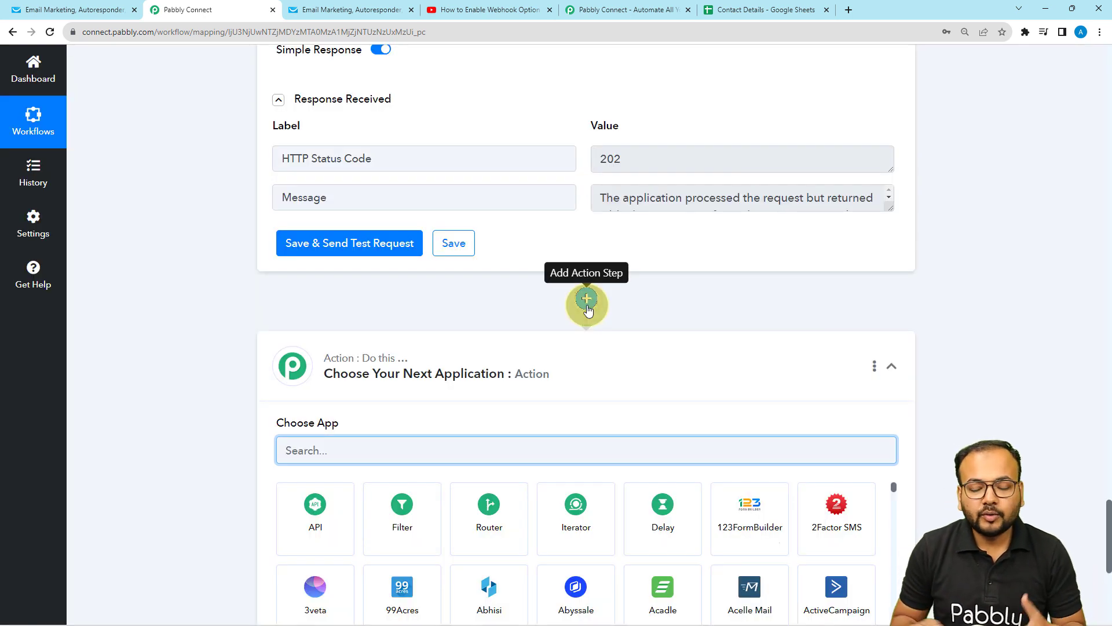
pyautogui.scroll(-1, 588, 241)
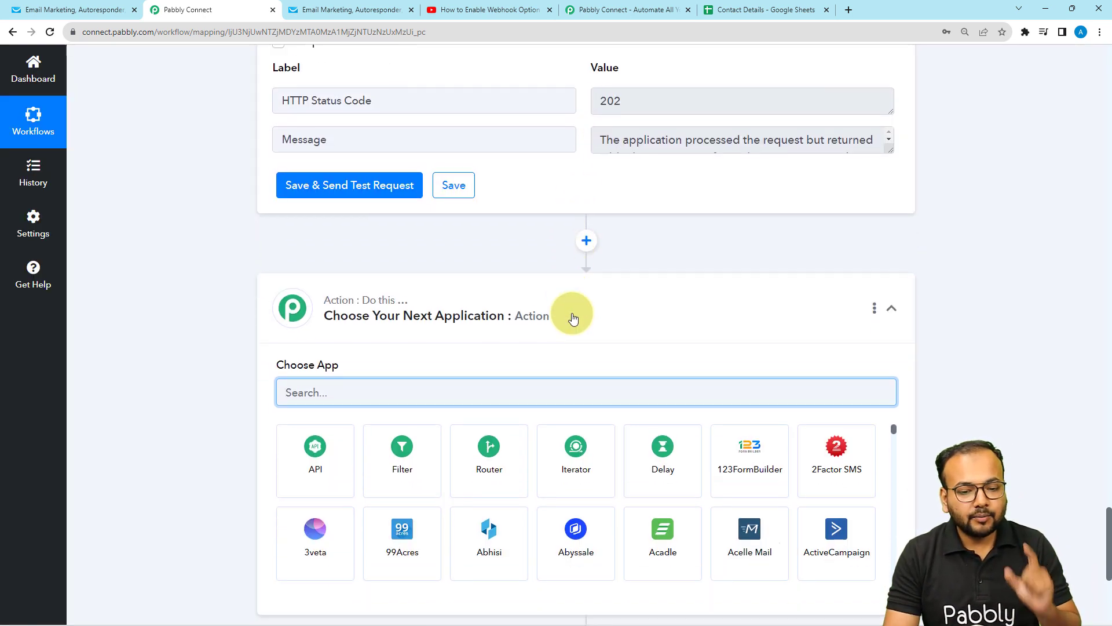
pyautogui.scroll(-2, 531, 319)
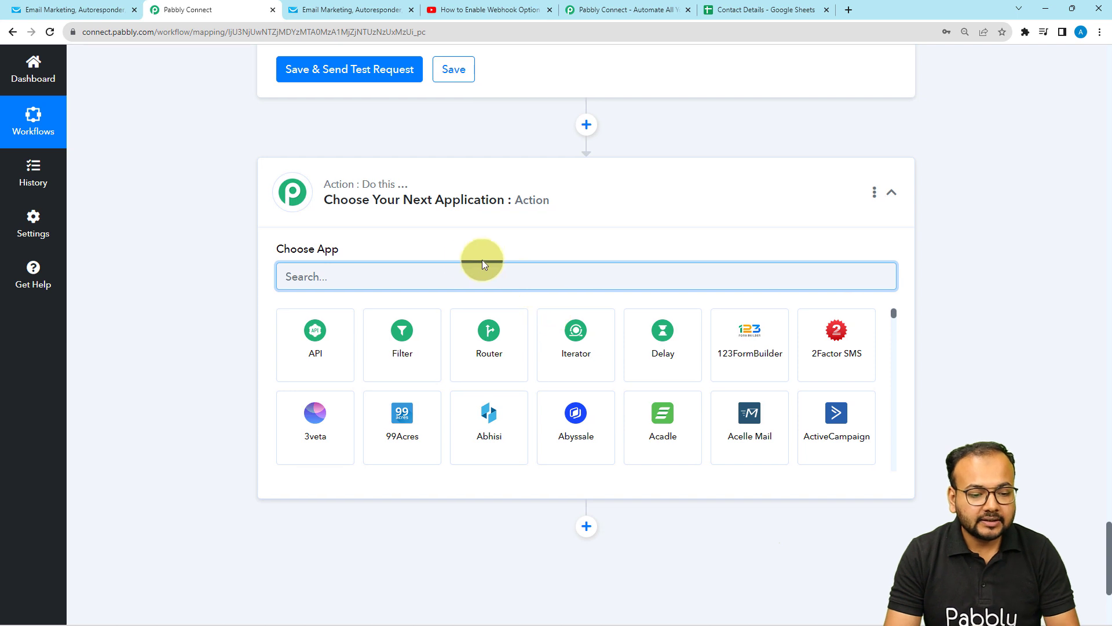
pyautogui.click(317, 368)
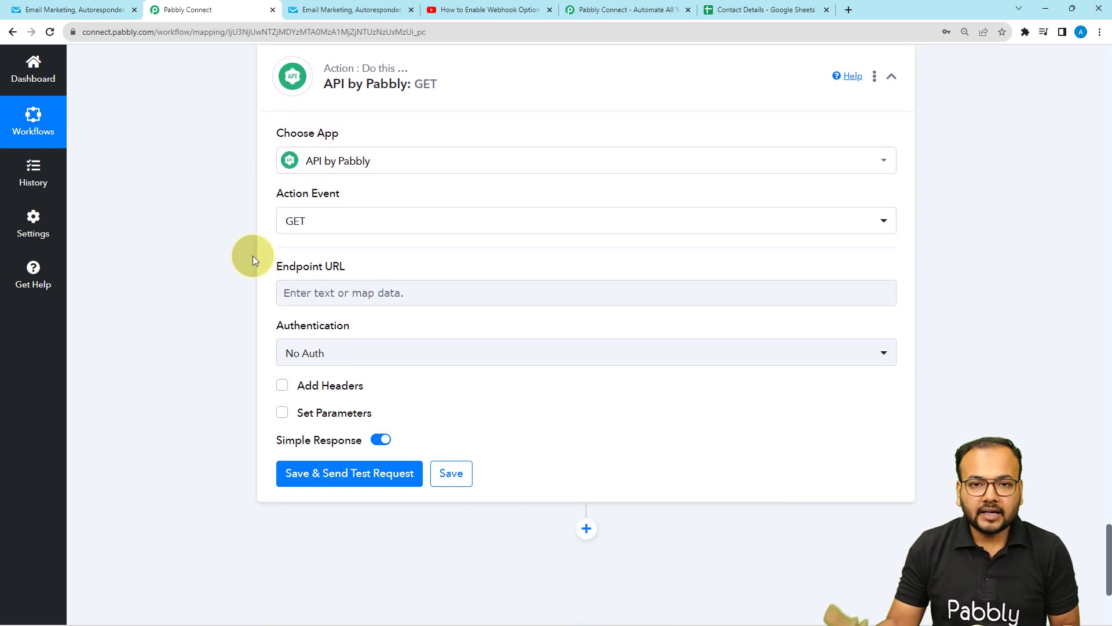
pyautogui.click(320, 288)
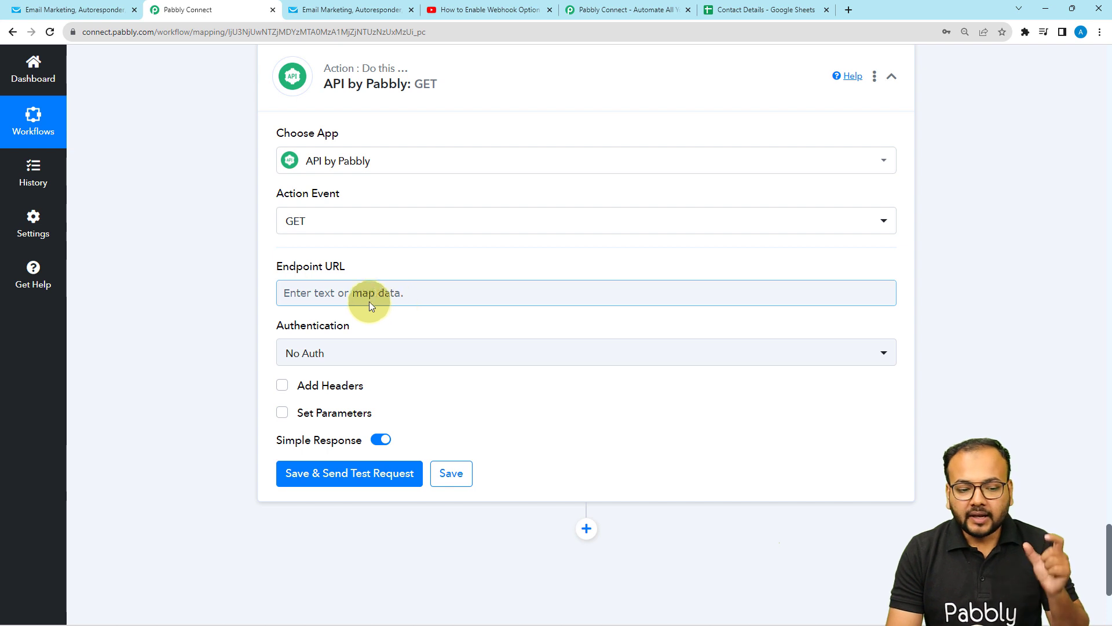
pyautogui.click(301, 221)
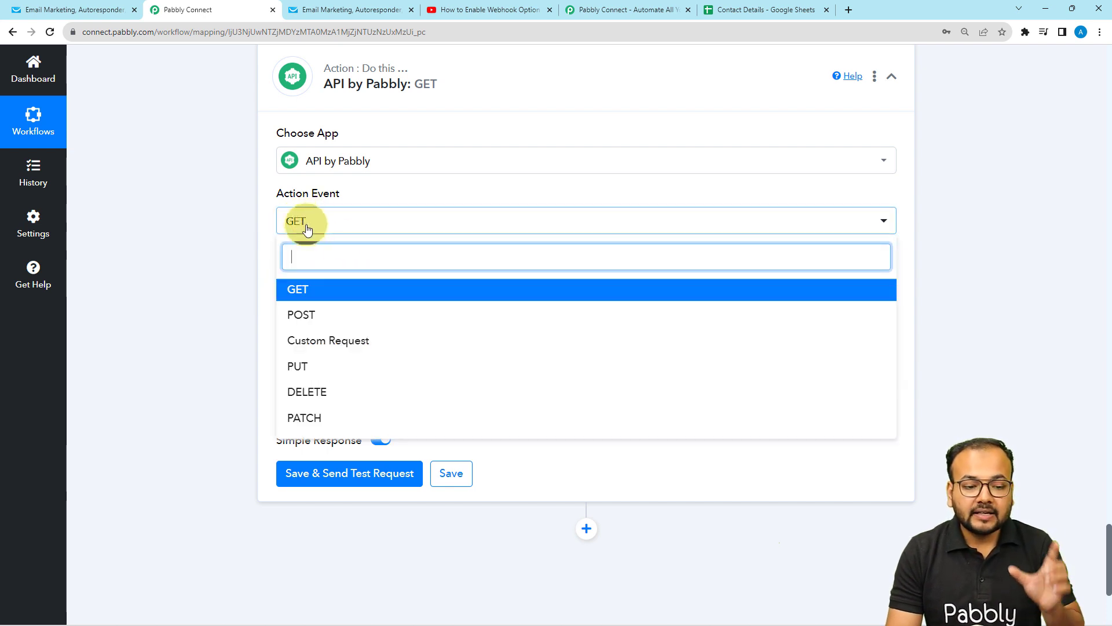
pyautogui.click(318, 313)
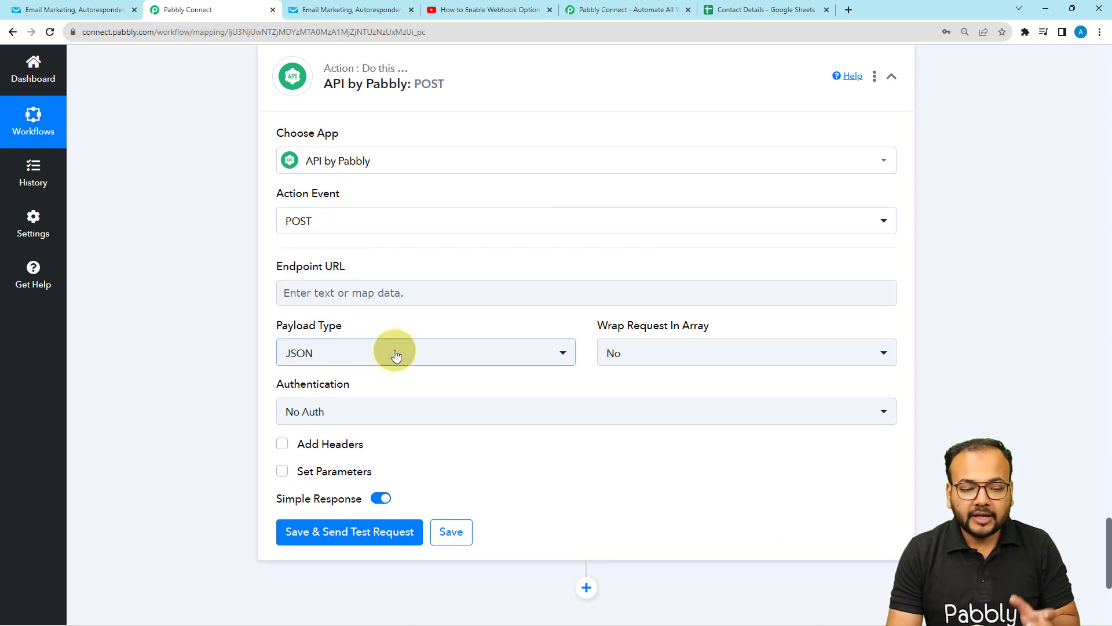
# Step: Enable Set Parameters for the POST request and add a Name parameter mapped to the Google Sheets trigger's Name value
pyautogui.click(281, 472)
pyautogui.scroll(-2, 245, 419)
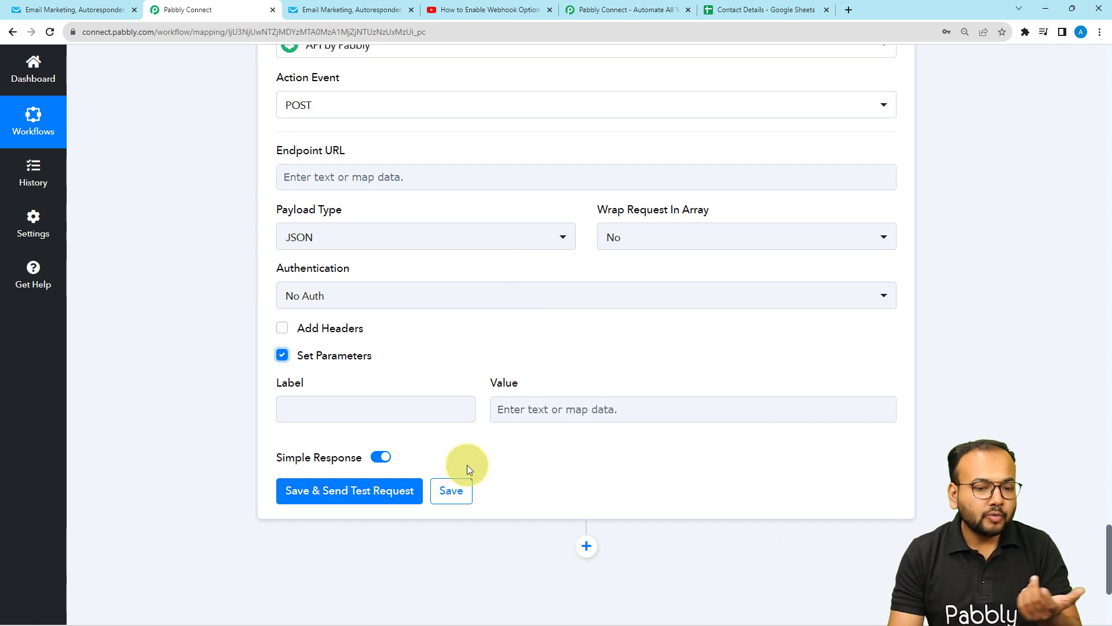
pyautogui.click(437, 414)
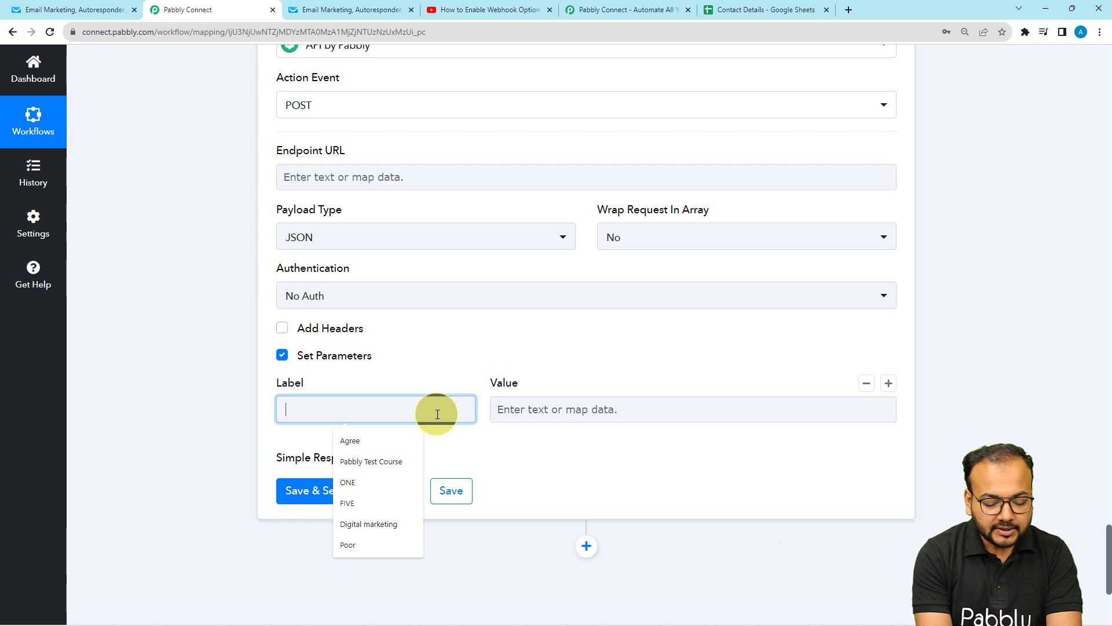
pyautogui.write('Name')
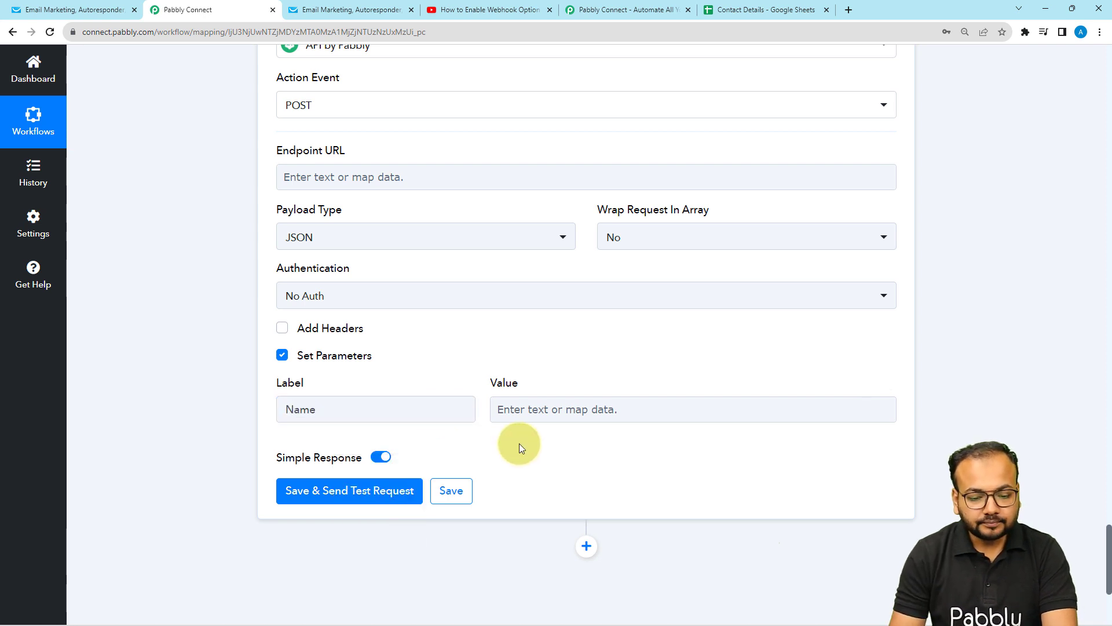
pyautogui.click(510, 409)
pyautogui.click(549, 506)
pyautogui.scroll(-3, 529, 522)
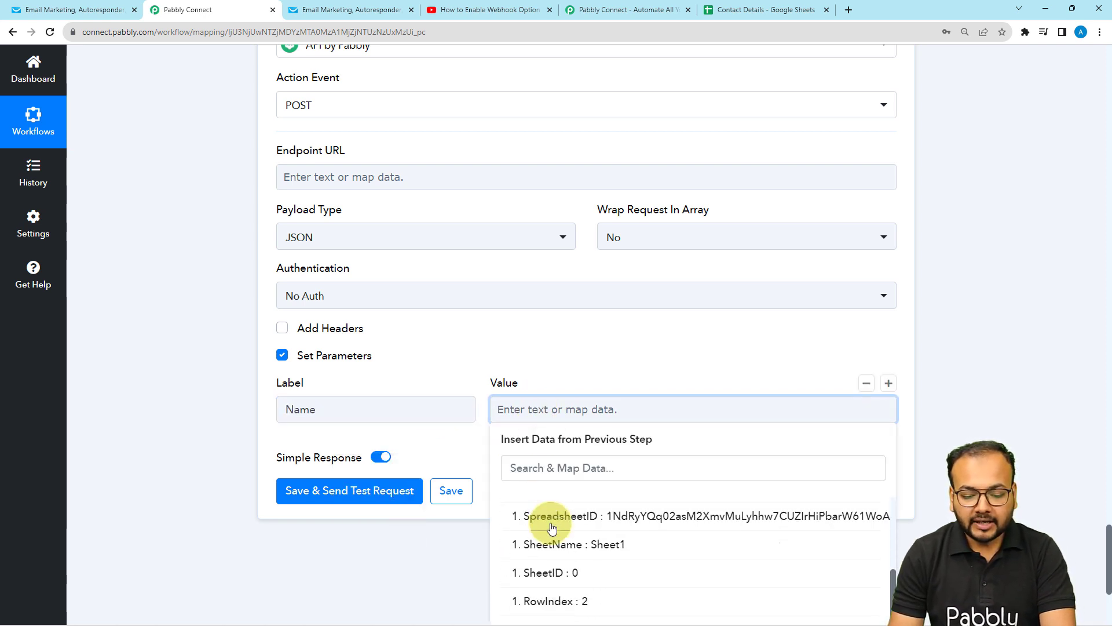
pyautogui.scroll(-2, 524, 525)
pyautogui.click(529, 540)
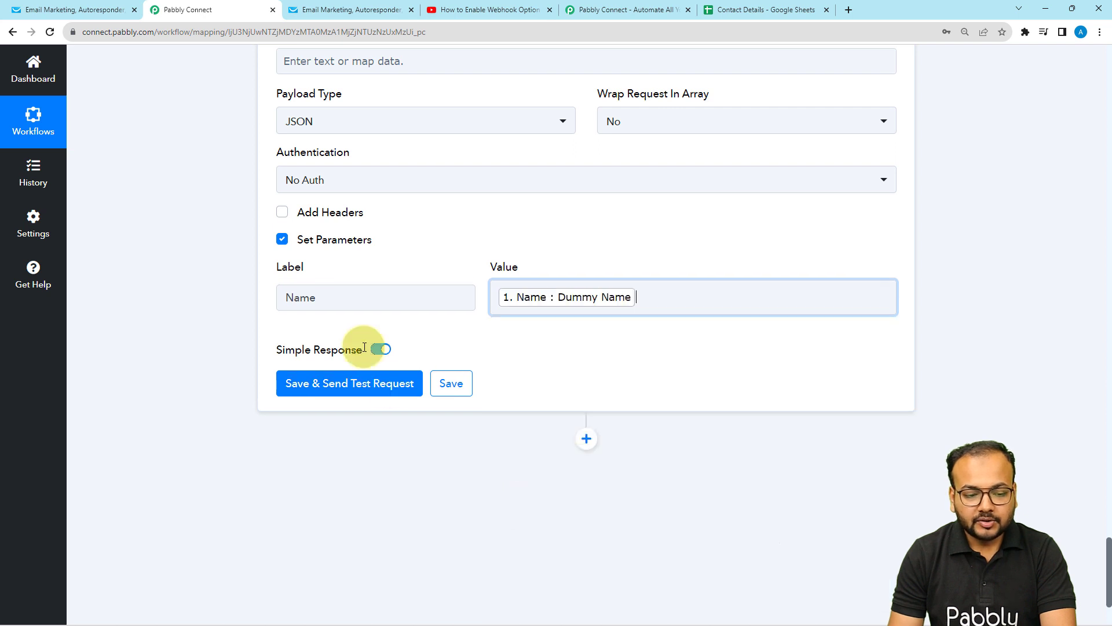
pyautogui.click(382, 349)
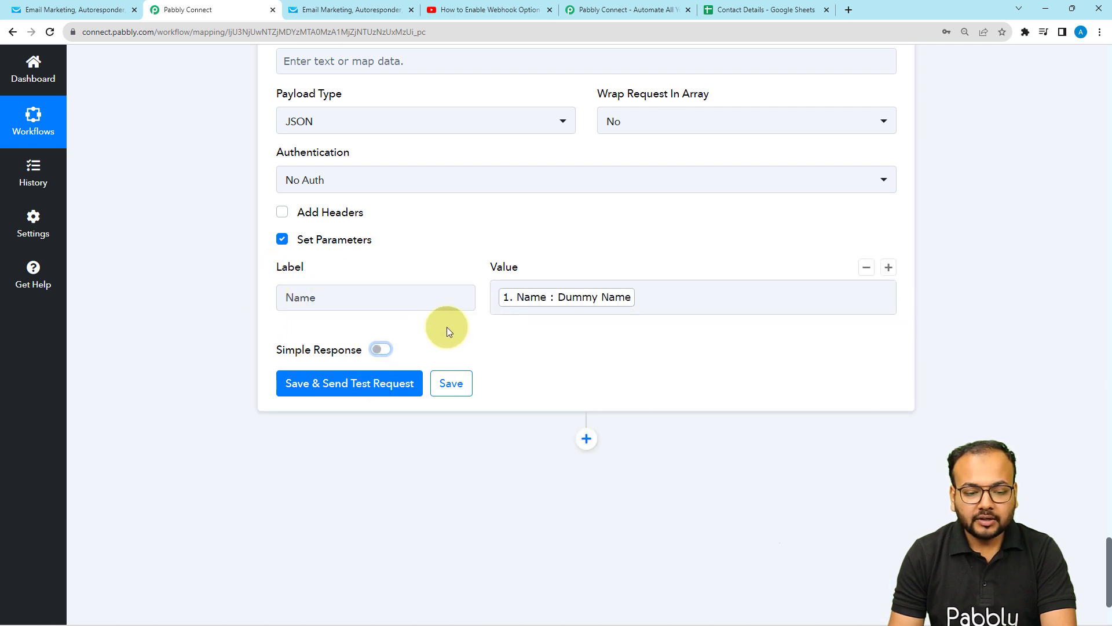
pyautogui.click(384, 348)
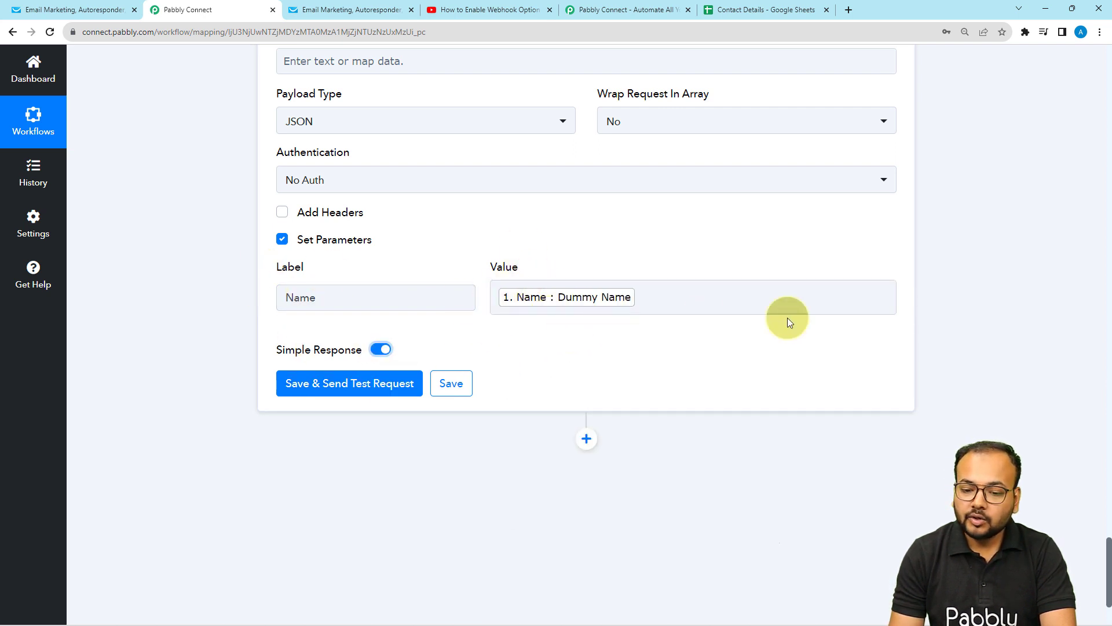
# Step: Add a second parameter labelled Gender and map it to the Google Sheets trigger's Gender value
pyautogui.click(889, 267)
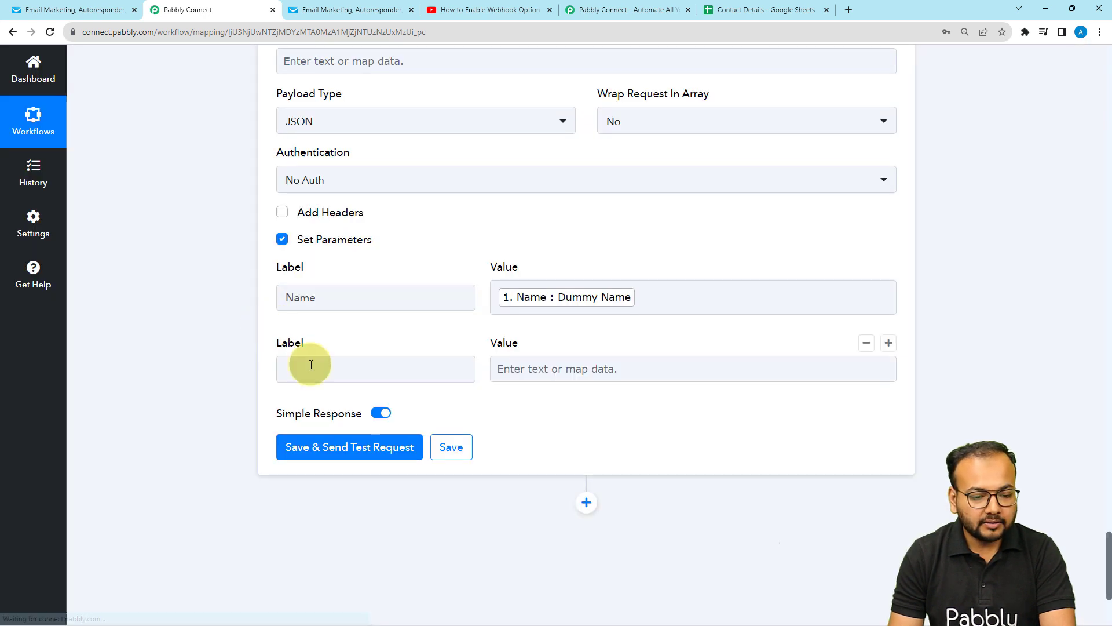
pyautogui.click(311, 365)
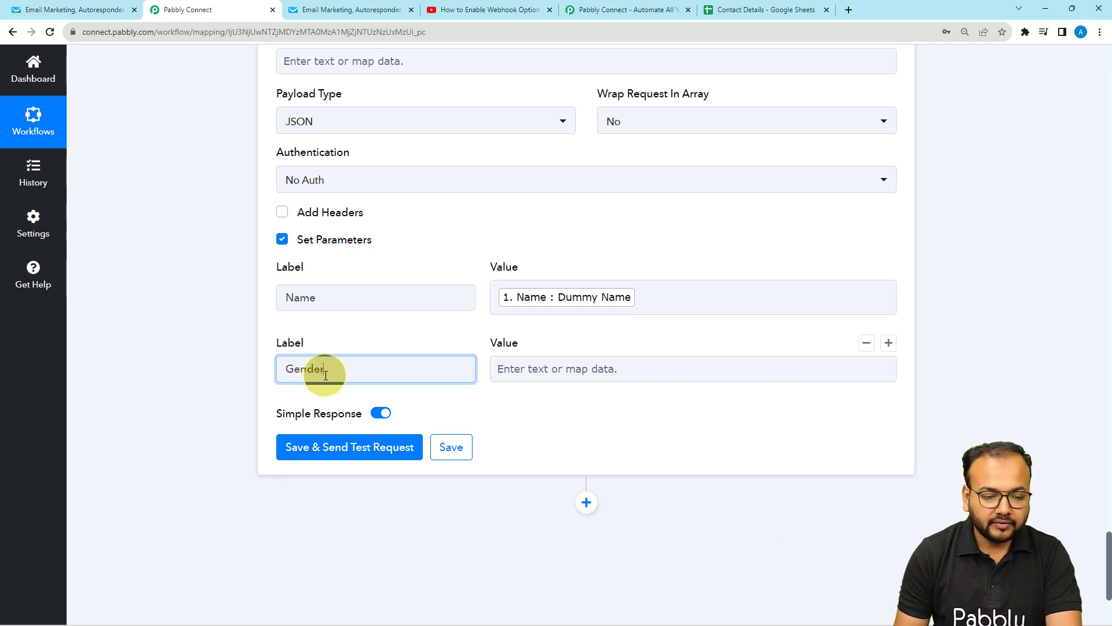
pyautogui.click(531, 368)
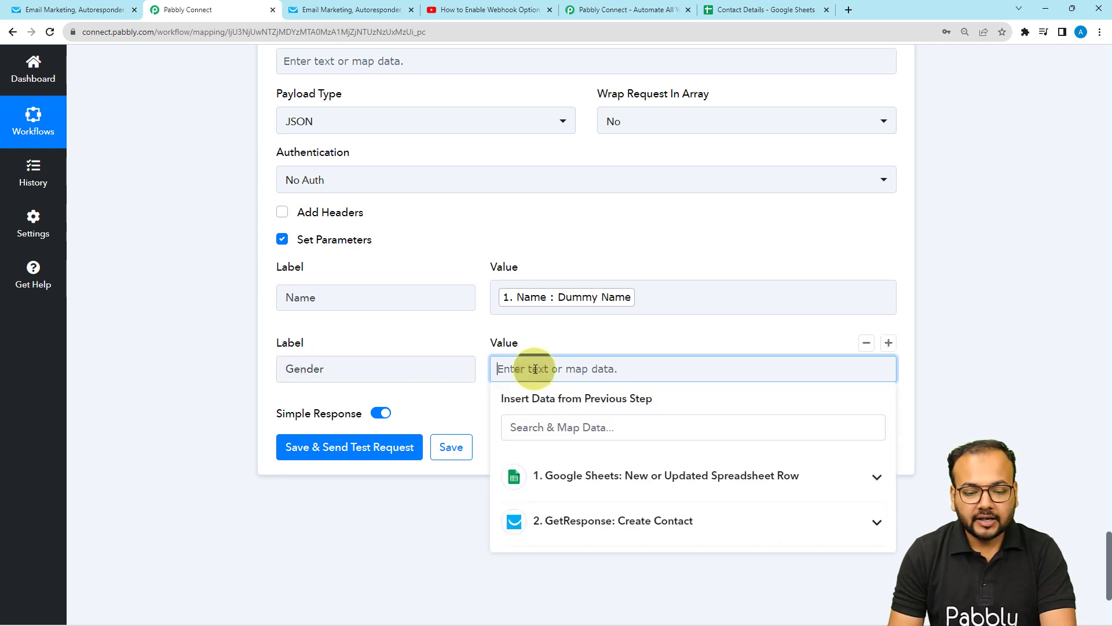
pyautogui.click(552, 478)
pyautogui.scroll(-5, 571, 596)
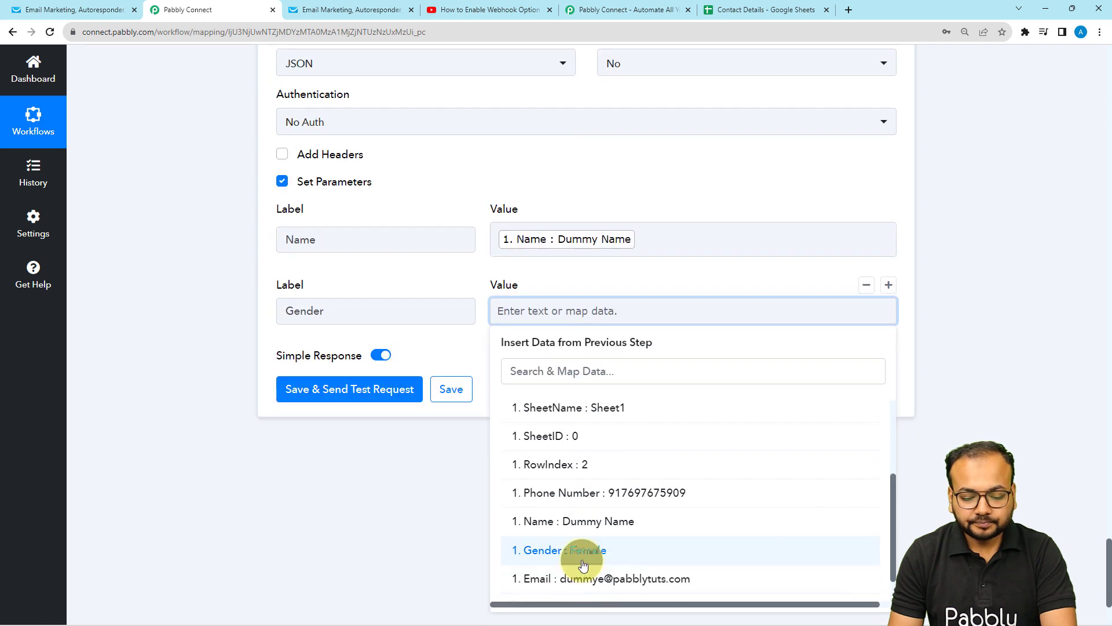
pyautogui.click(583, 565)
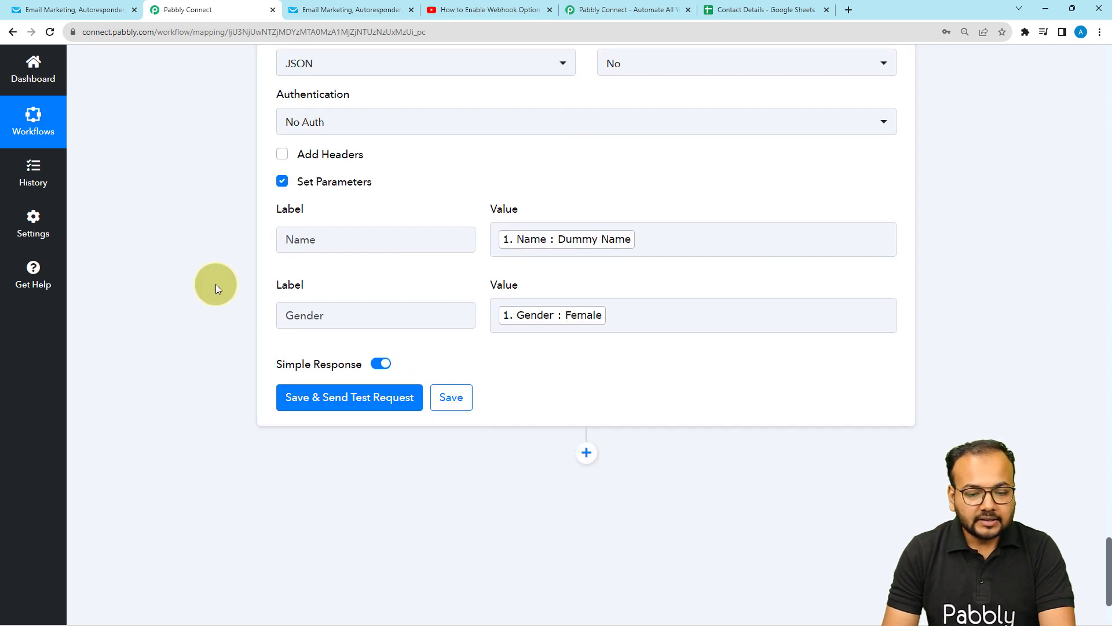
# Step: Copy the webhook URL from the Demo workflow's Webhook by Pabbly trigger into the POST action's Endpoint URL
pyautogui.scroll(6, 213, 288)
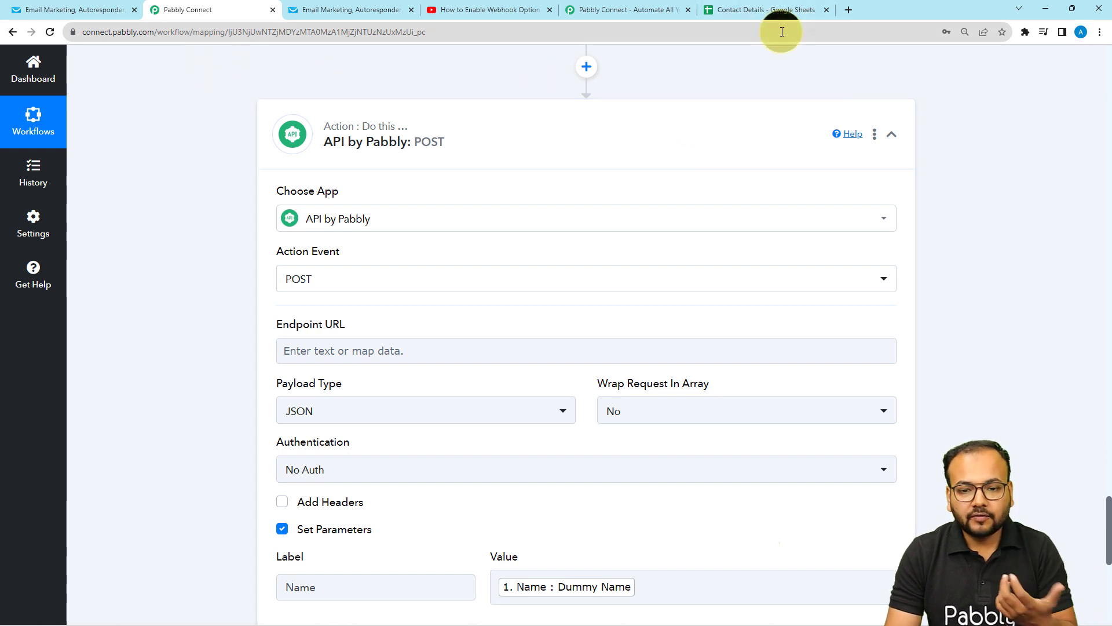
pyautogui.click(849, 9)
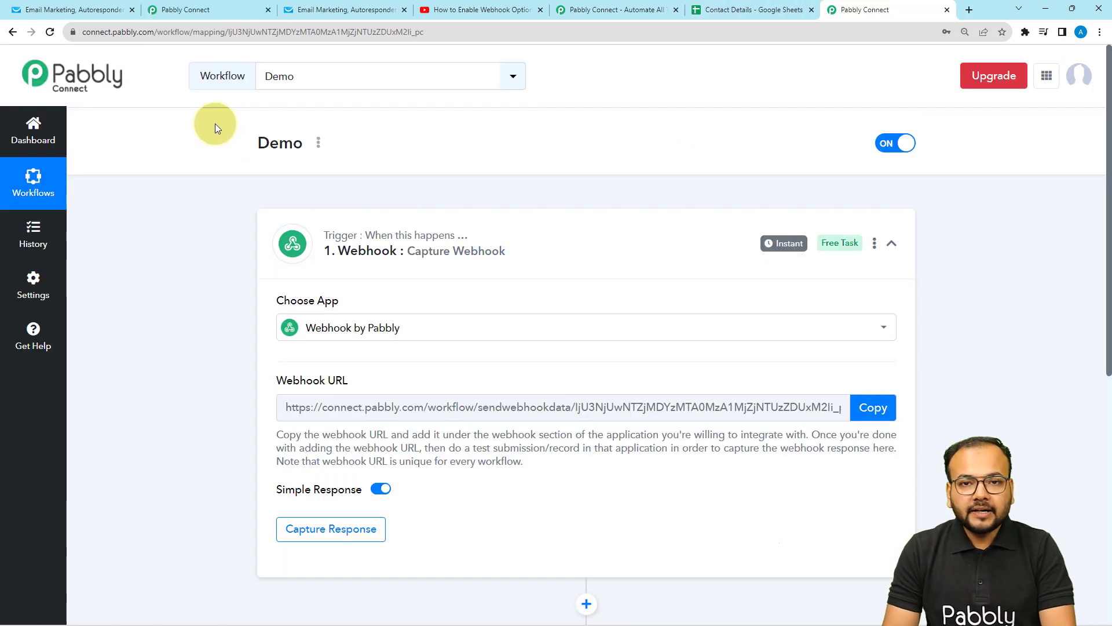
pyautogui.scroll(-1, 214, 123)
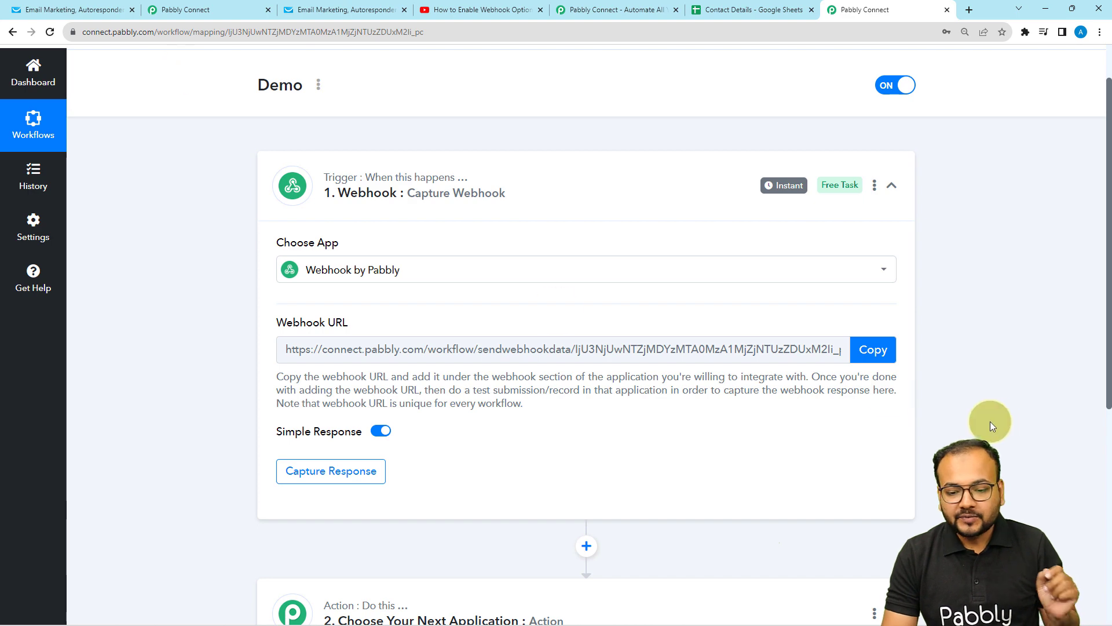
pyautogui.click(874, 349)
pyautogui.click(212, 8)
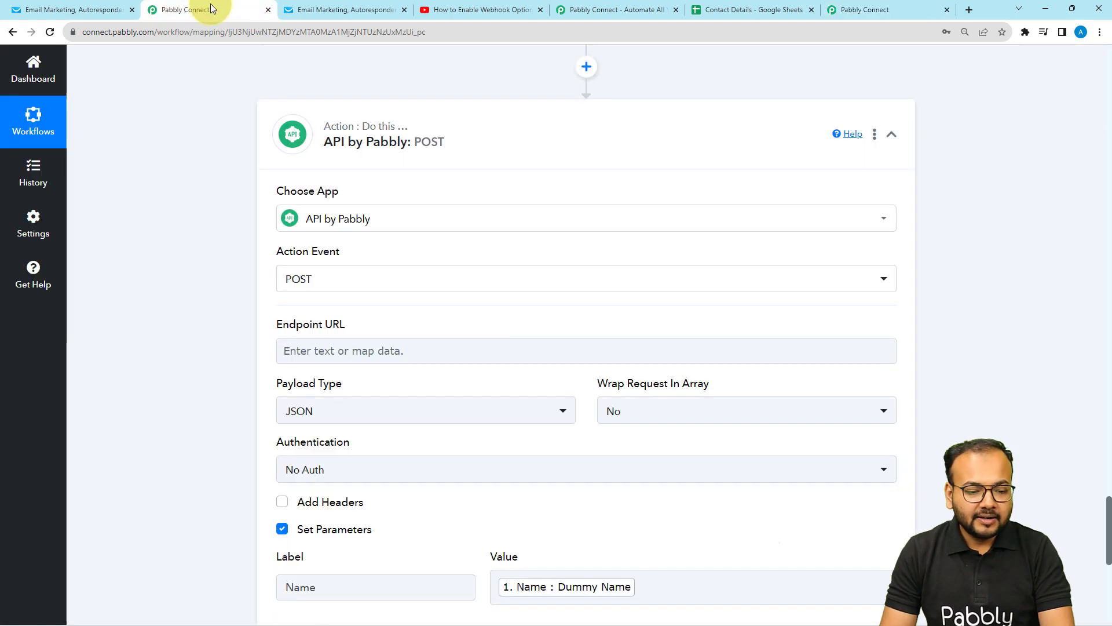
pyautogui.click(289, 350)
pyautogui.rightClick(297, 350)
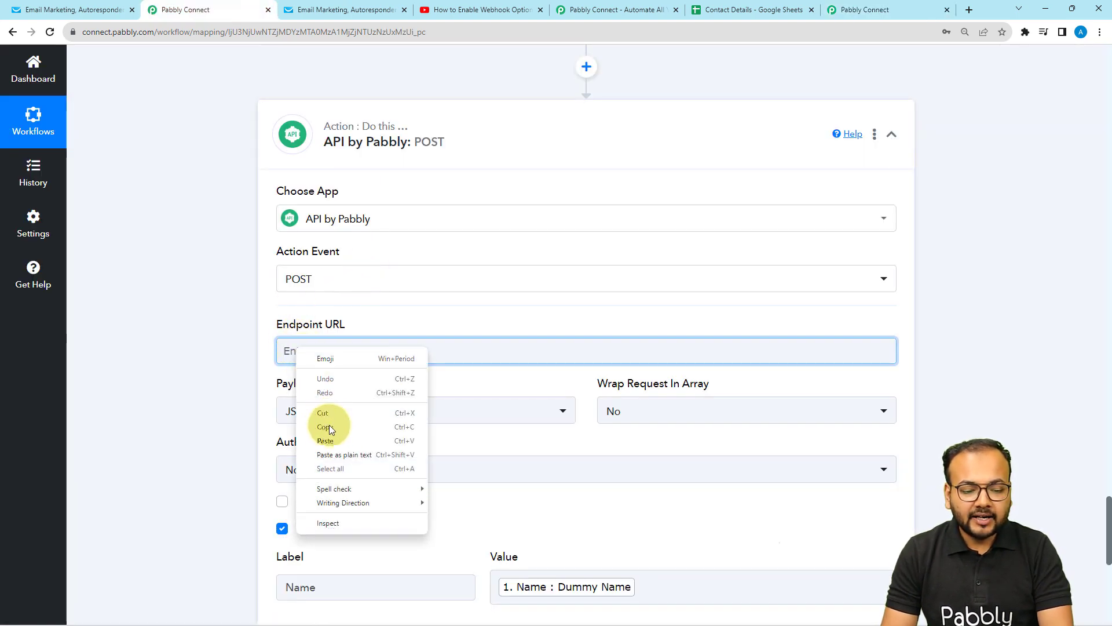
pyautogui.click(322, 439)
pyautogui.scroll(-2, 238, 355)
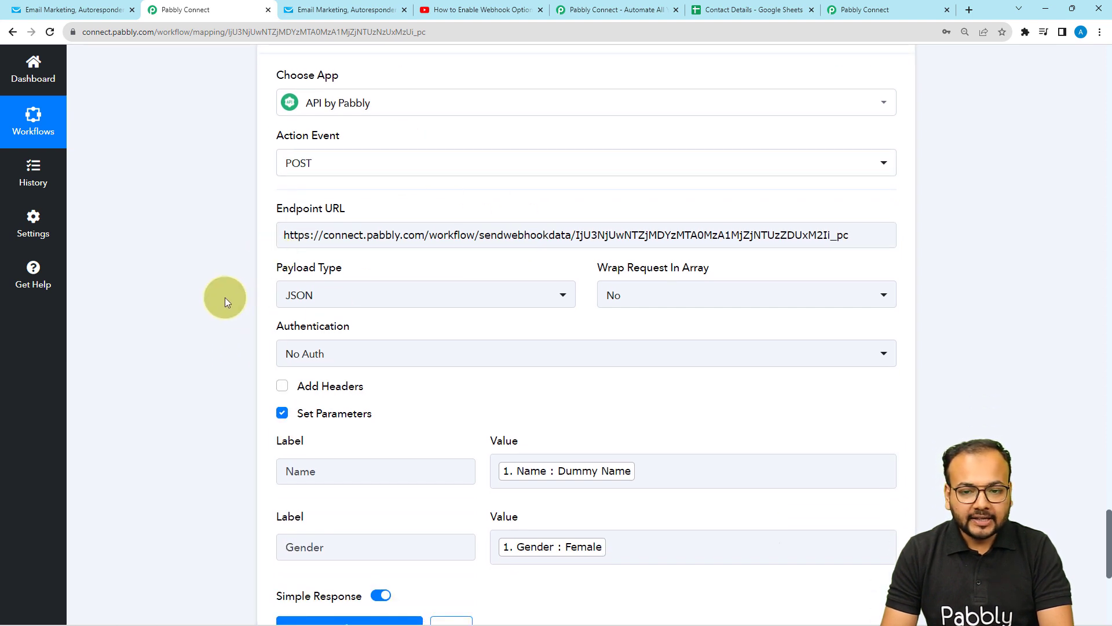
# Step: Check the Demo workflow's webhook capture status, and save the API by Pabbly POST action with a test request
pyautogui.click(852, 10)
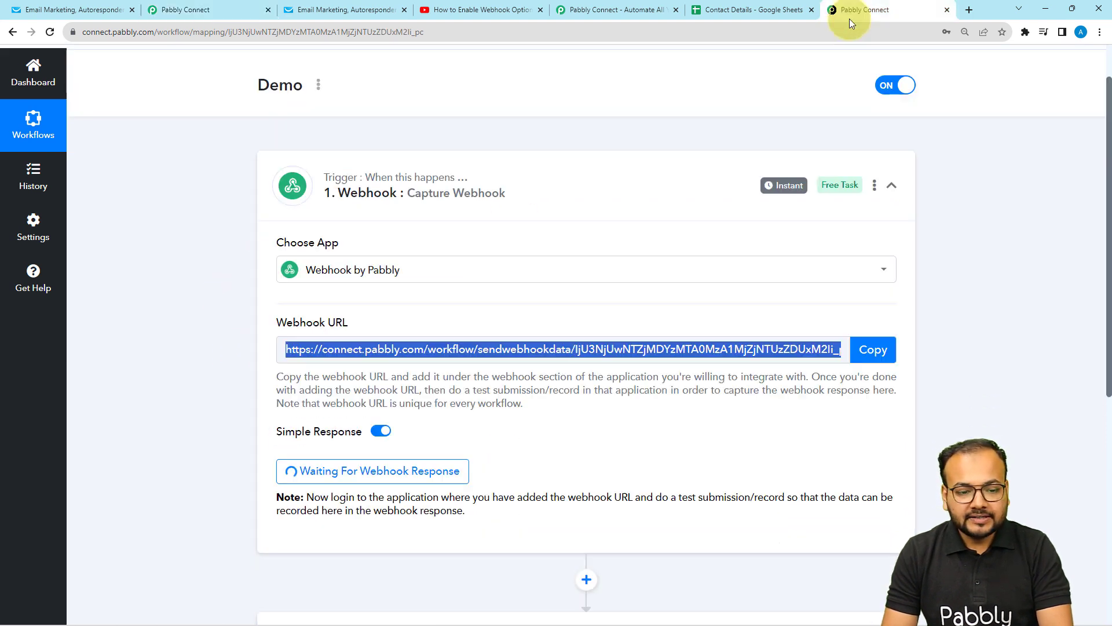
pyautogui.click(778, 402)
pyautogui.scroll(-3, 513, 377)
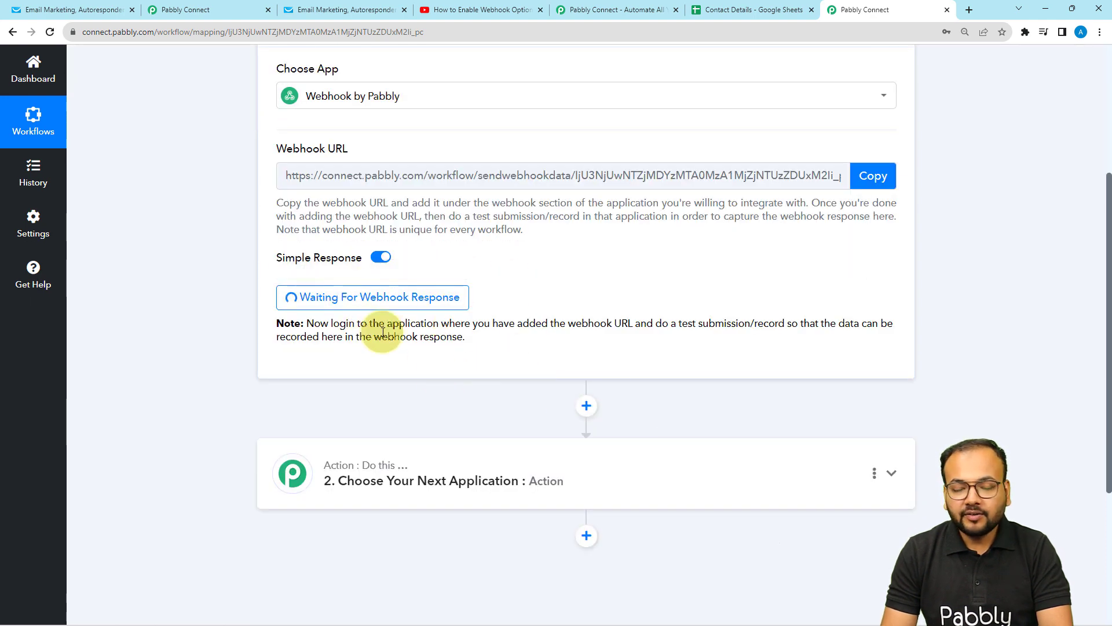
pyautogui.click(184, 9)
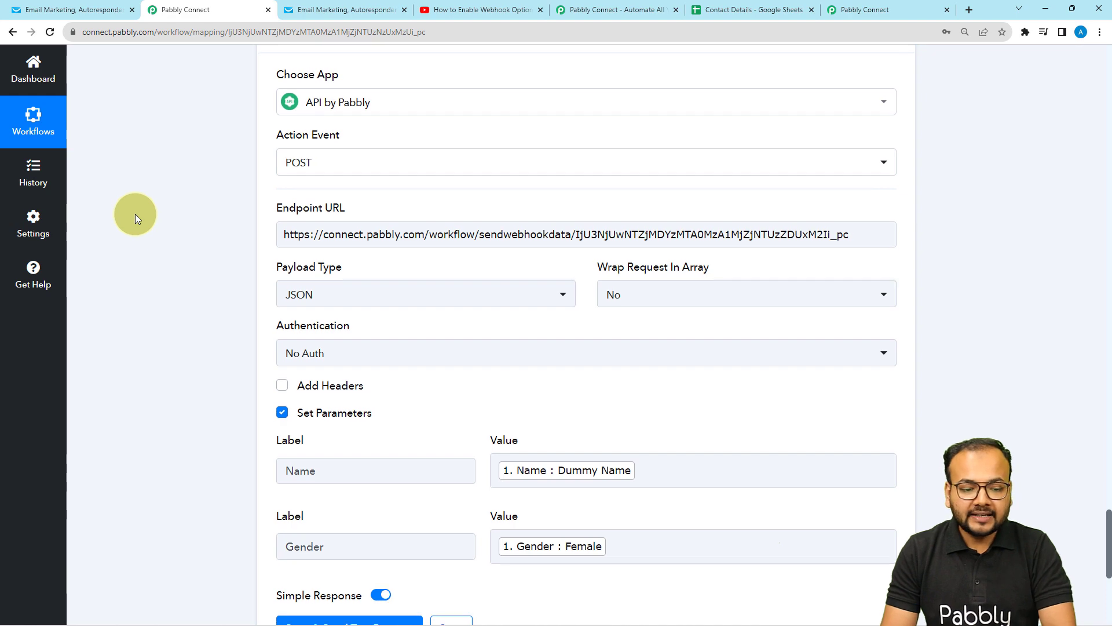
pyautogui.scroll(-5, 134, 214)
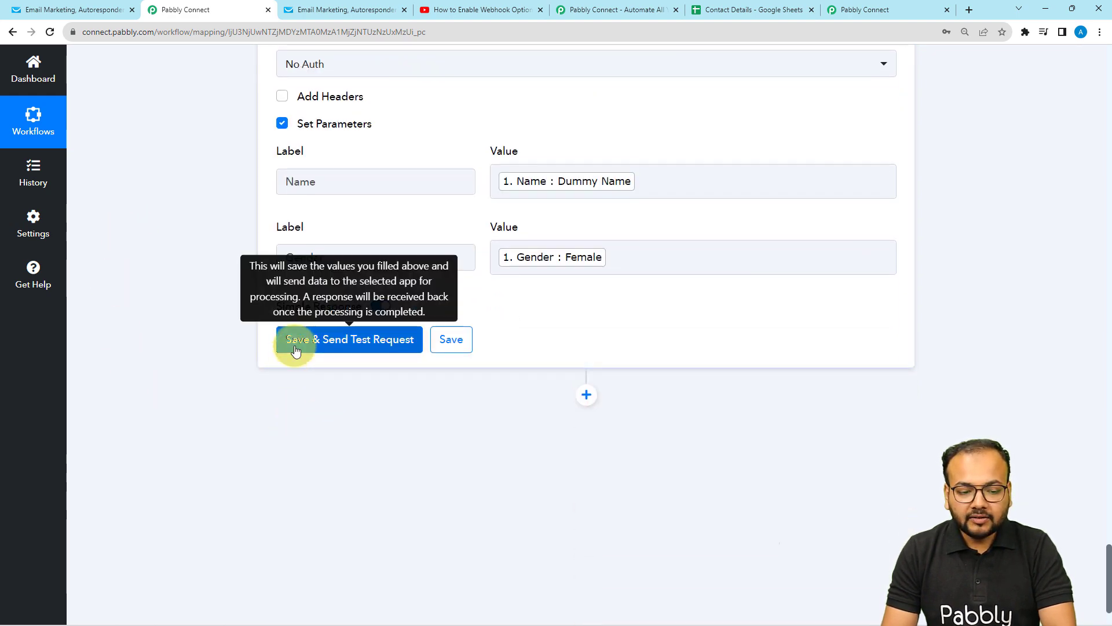
pyautogui.click(293, 348)
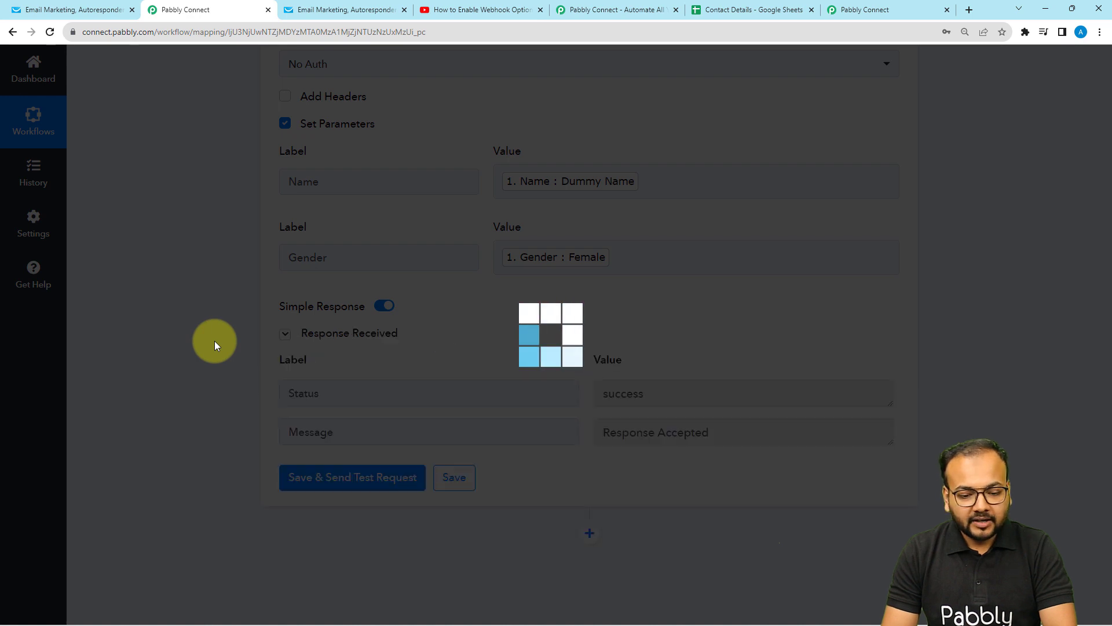
pyautogui.scroll(-1, 220, 340)
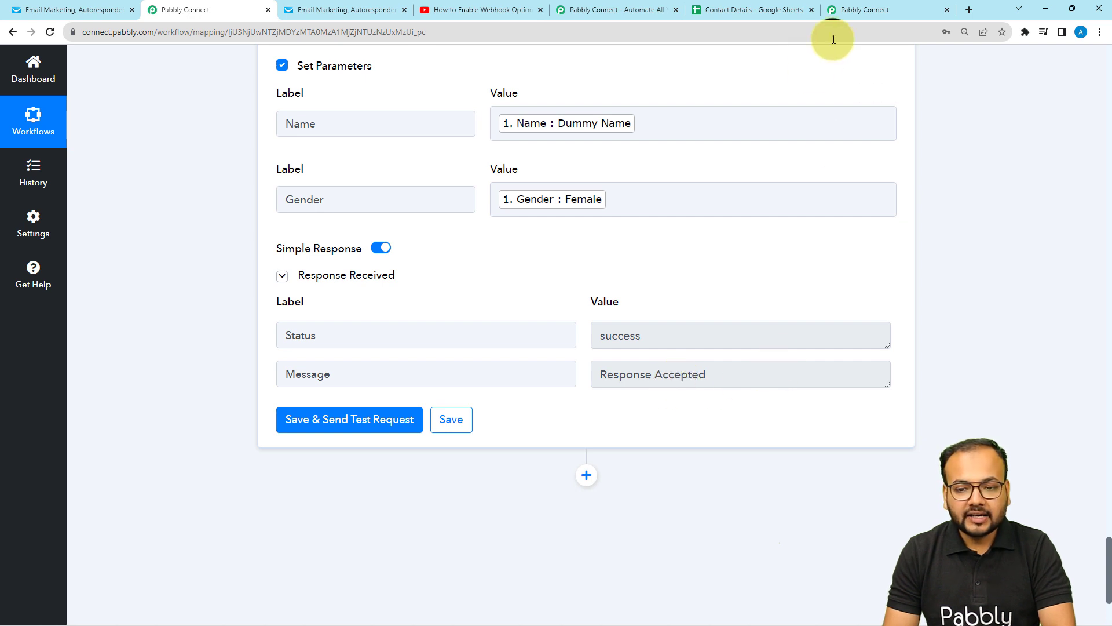
# Step: Examine the Name and Gender data captured by the Demo workflow's webhook, and return to the API by Pabbly action
pyautogui.click(865, 11)
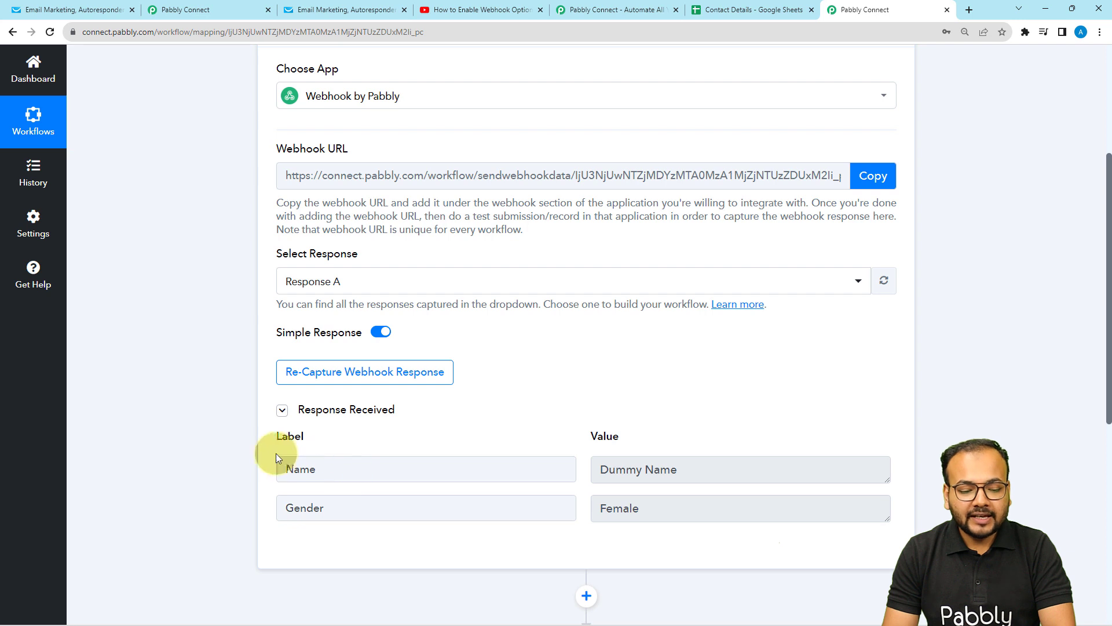
pyautogui.moveTo(277, 456); pyautogui.dragTo(571, 480)
pyautogui.moveTo(613, 437); pyautogui.dragTo(628, 506)
pyautogui.click(435, 500)
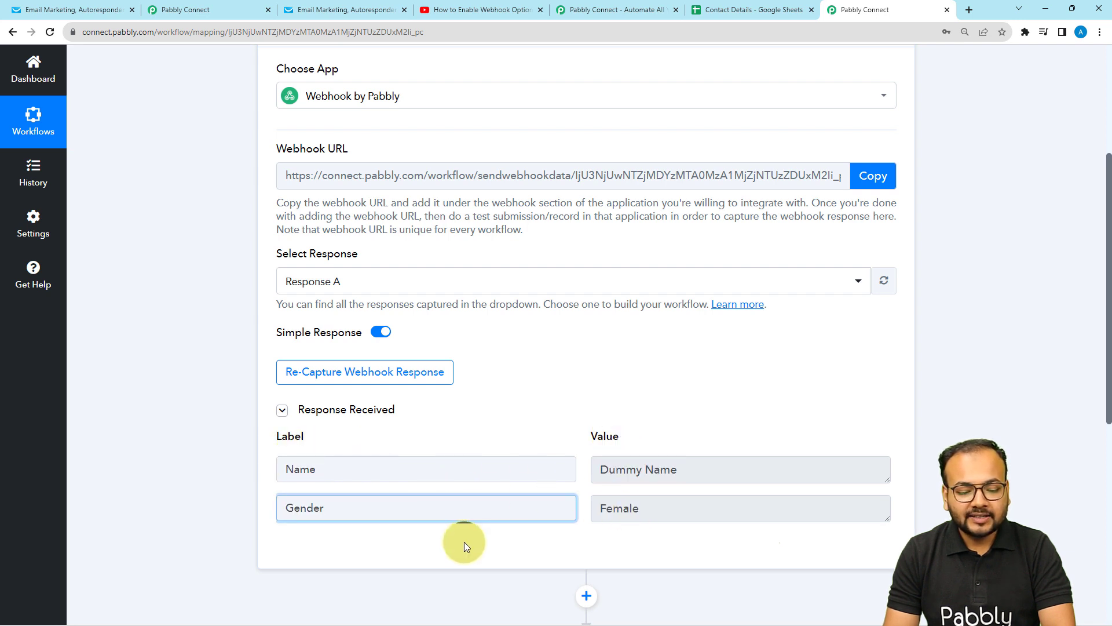
pyautogui.click(214, 12)
pyautogui.scroll(8, 231, 339)
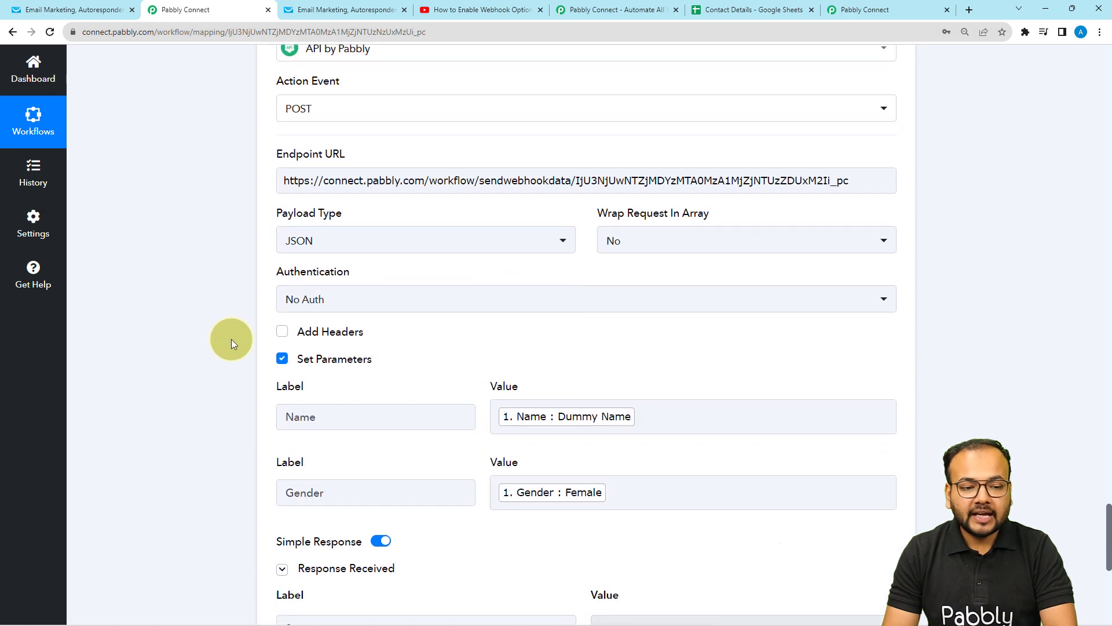
# Step: Collapse the API by Pabbly, Google Sheets and GetResponse steps so the workflow shows only their headers
pyautogui.scroll(-5, 189, 340)
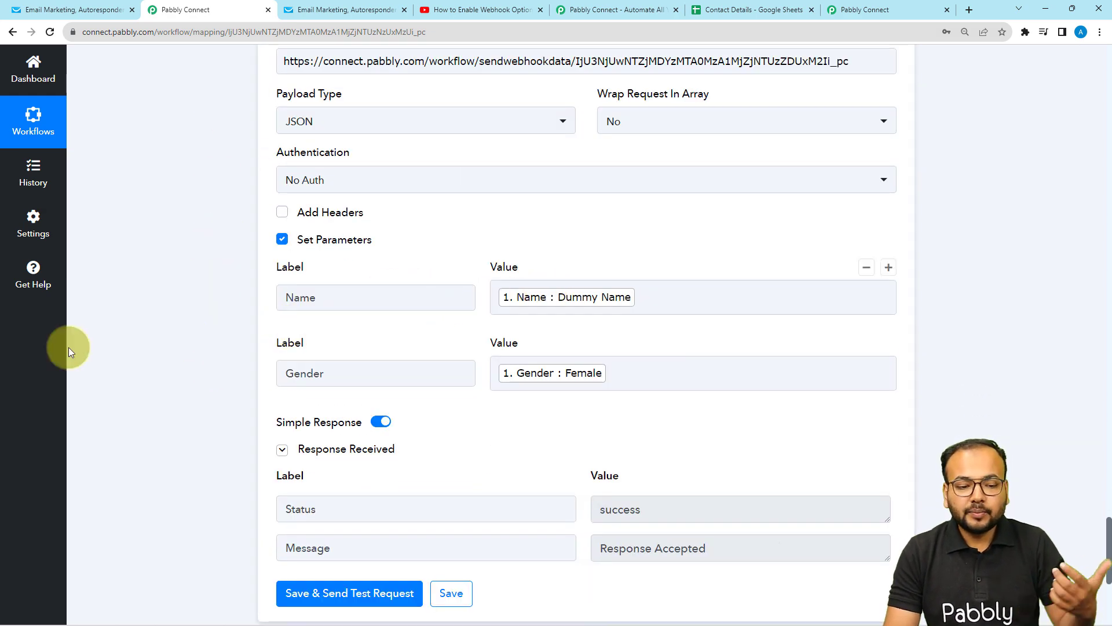
pyautogui.scroll(6, 87, 363)
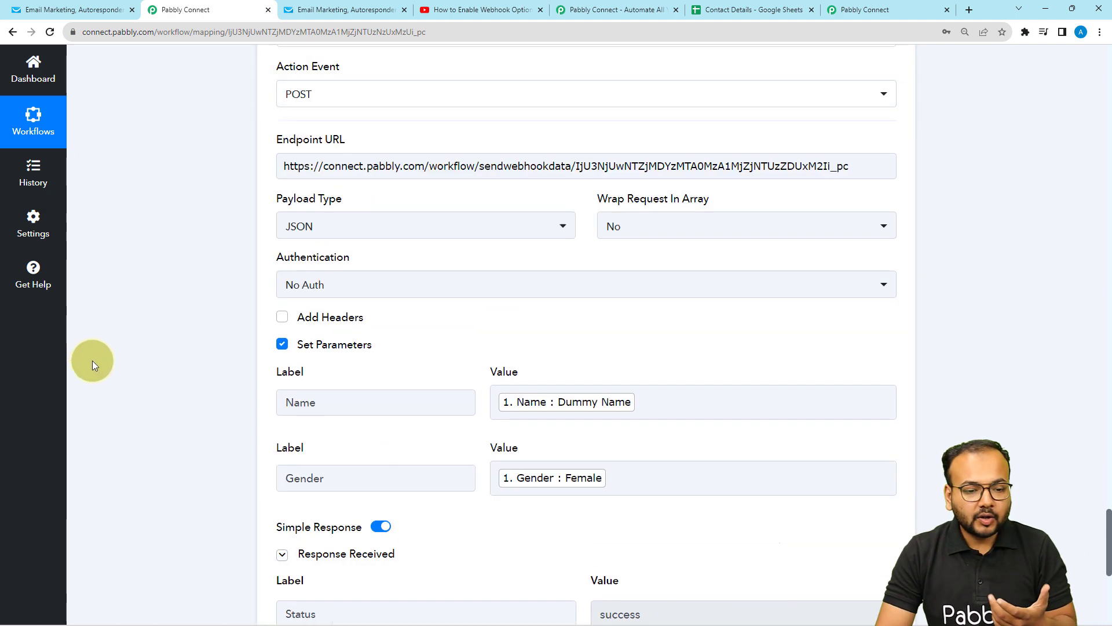
pyautogui.scroll(2, 92, 360)
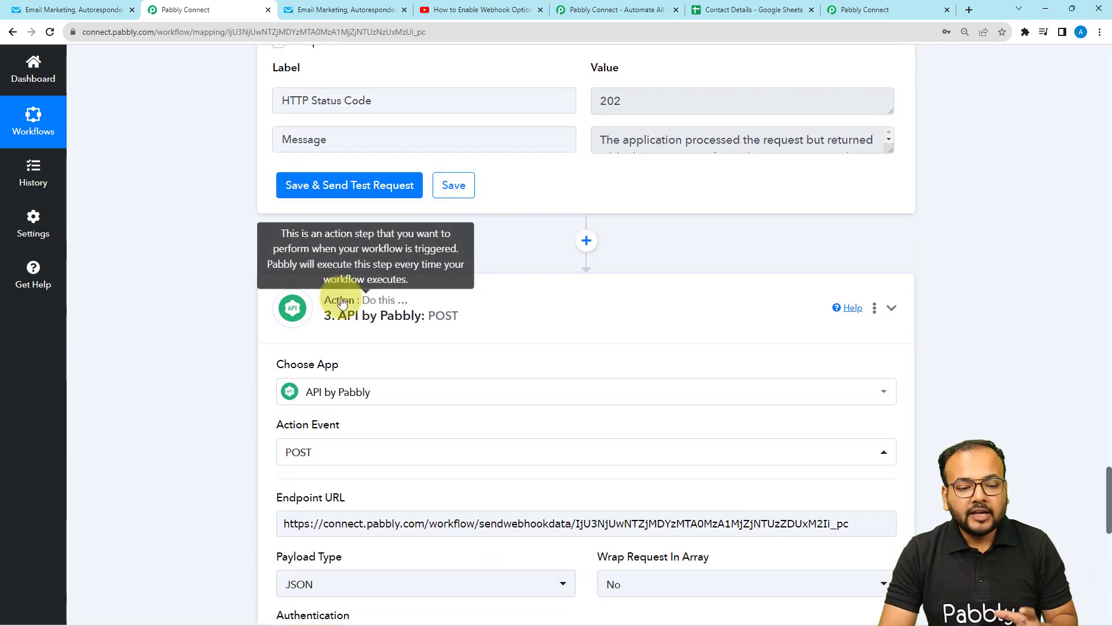
pyautogui.click(316, 321)
pyautogui.scroll(5, 210, 339)
pyautogui.scroll(17, 210, 338)
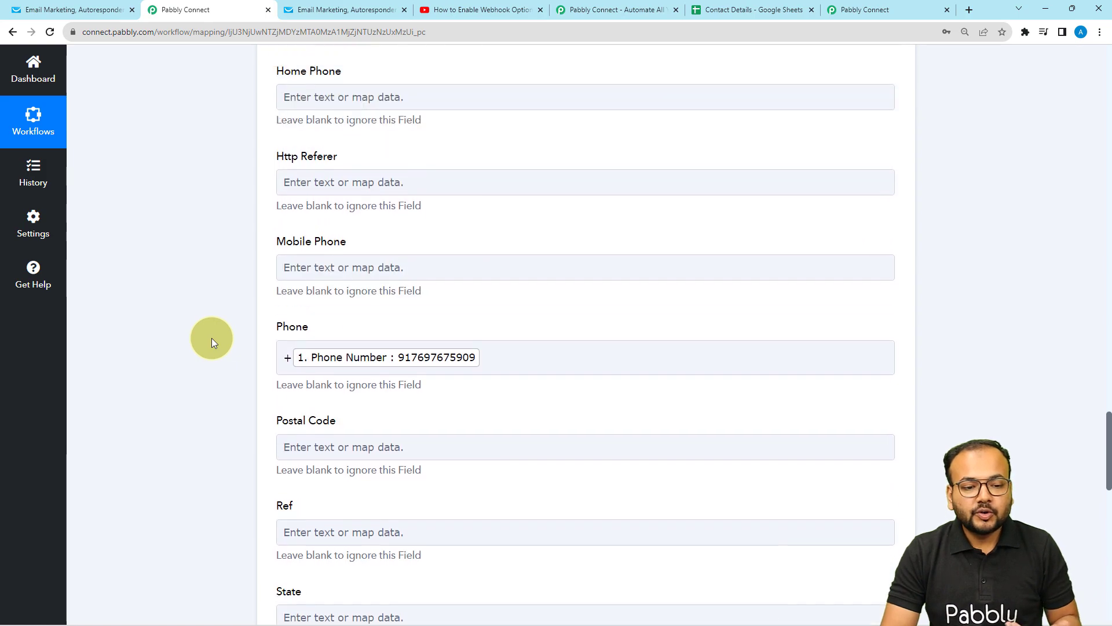
pyautogui.middleClick(211, 337)
pyautogui.scroll(20, 204, 224)
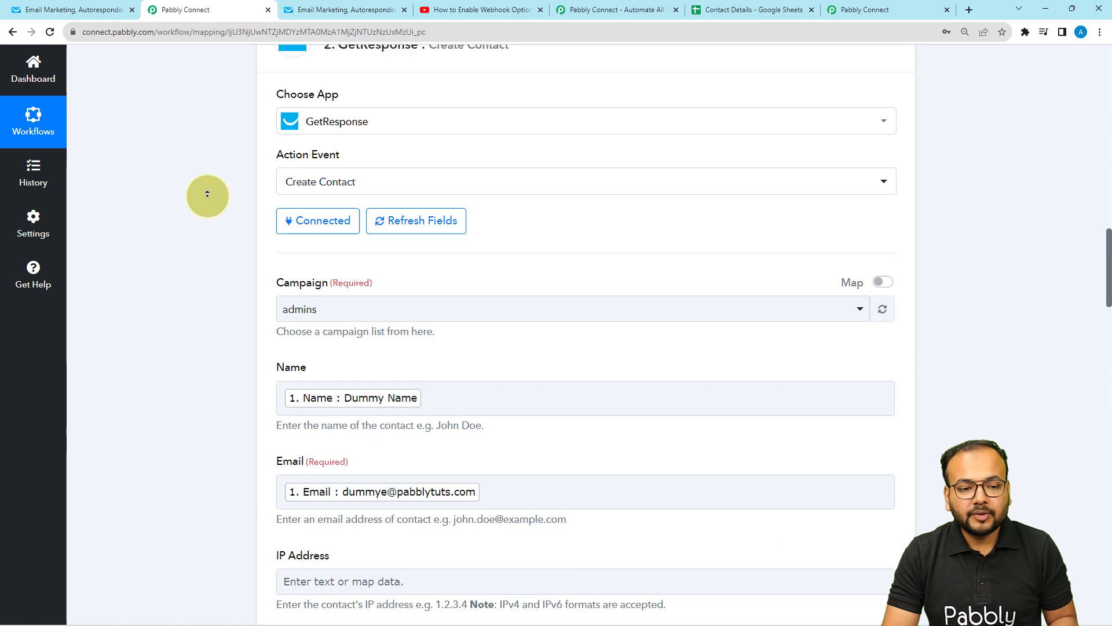
pyautogui.click(372, 231)
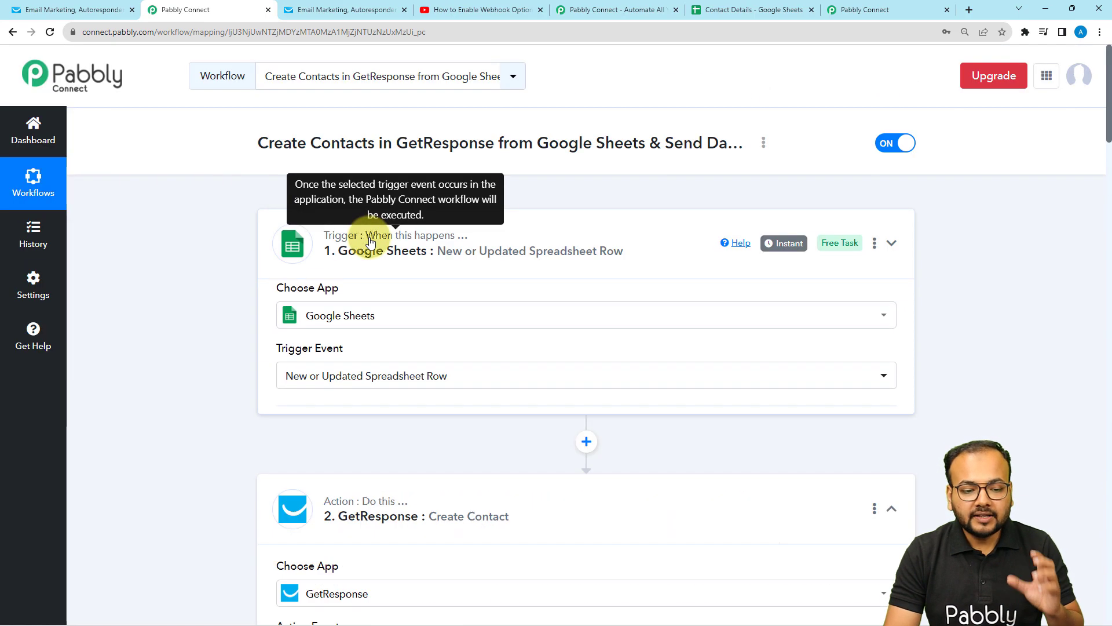
pyautogui.click(323, 346)
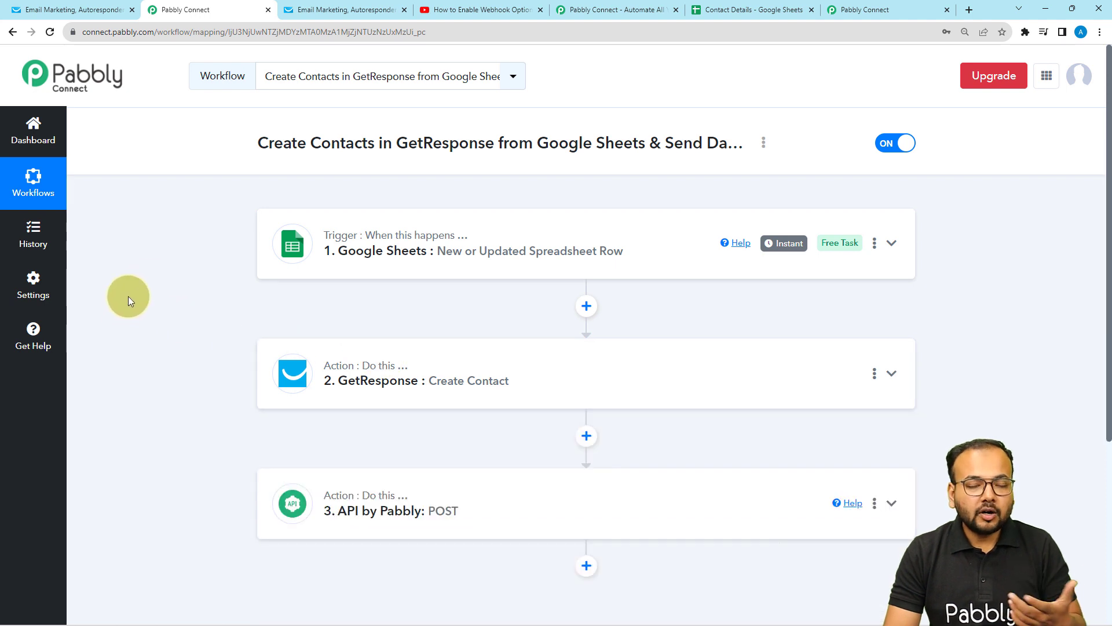
# Step: Look at the Contact Details spreadsheet in Google Sheets and return to the GetResponse workflow in Pabbly Connect
pyautogui.click(713, 7)
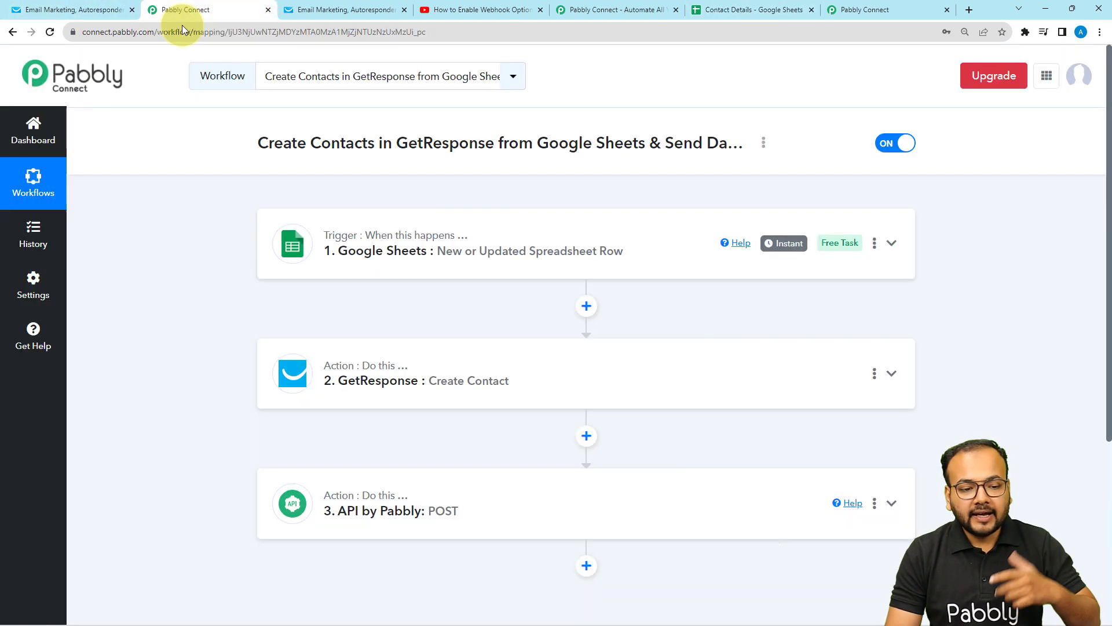
pyautogui.click(176, 9)
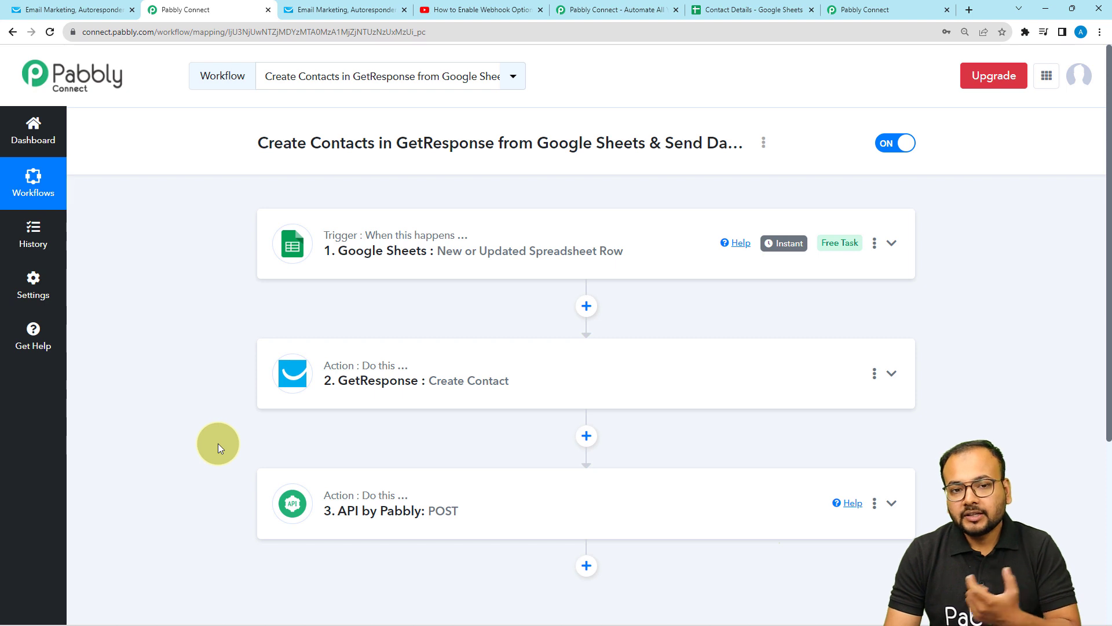